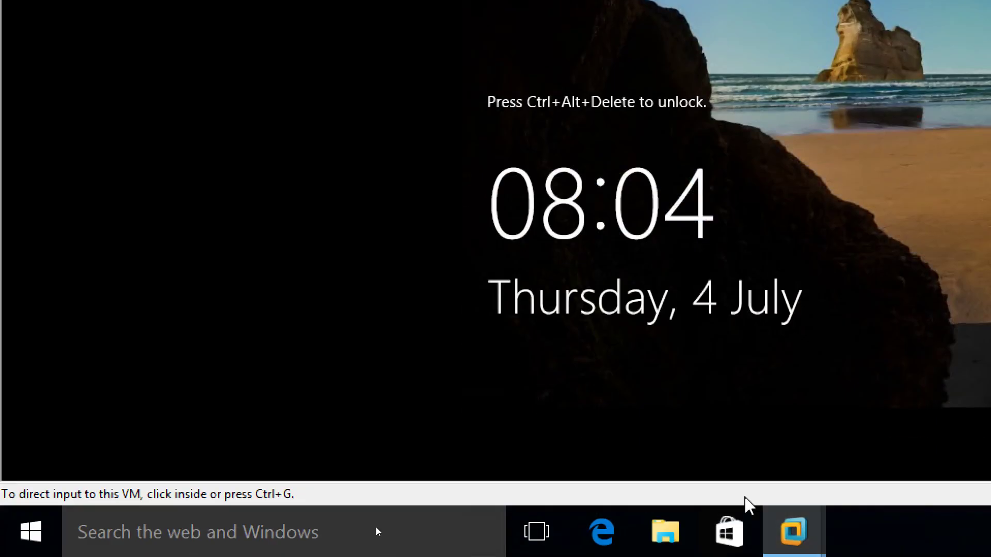
Unlock the Server-2019 virtual machine as Administrator by entering the account password, and close Server Manager
left_click(357, 353)
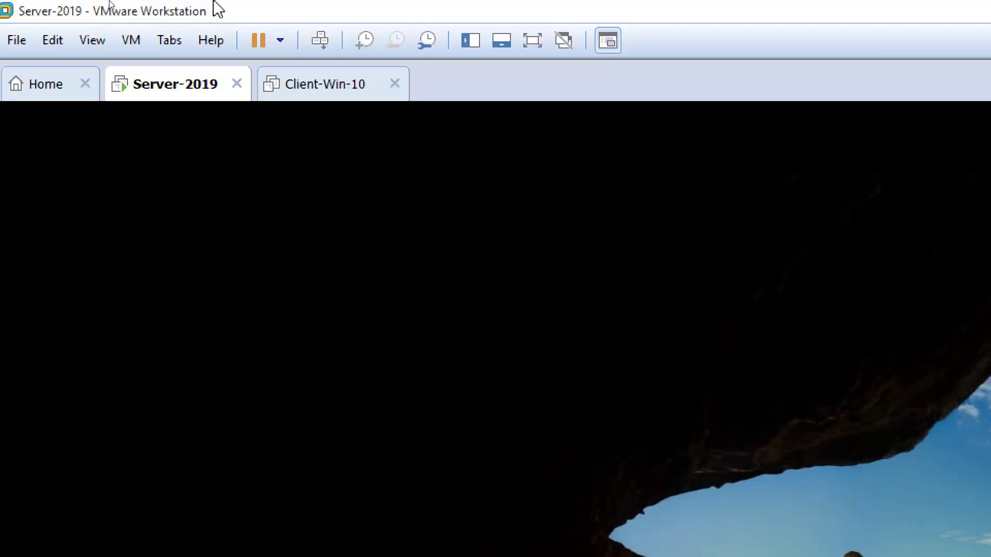
right_click(168, 96)
left_click(256, 213)
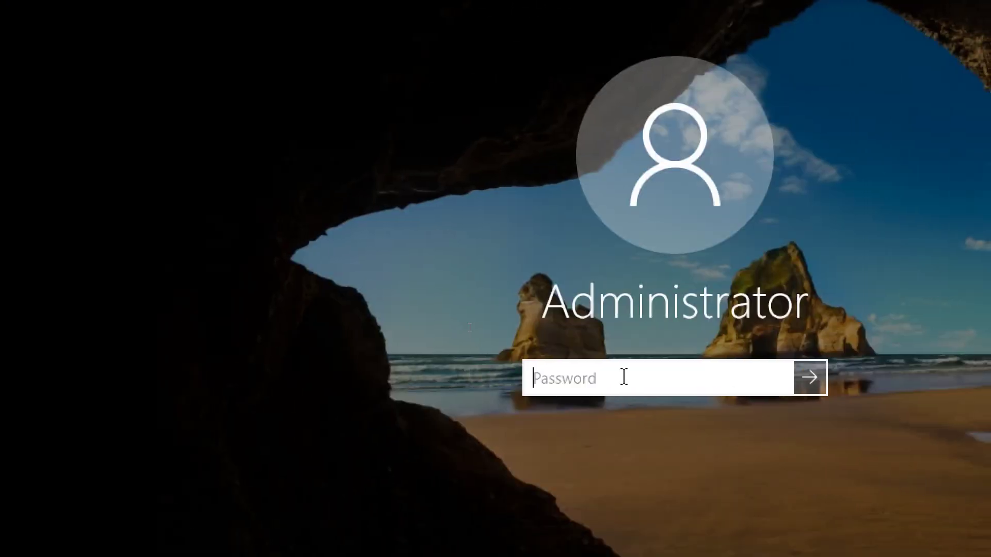
type("*******")
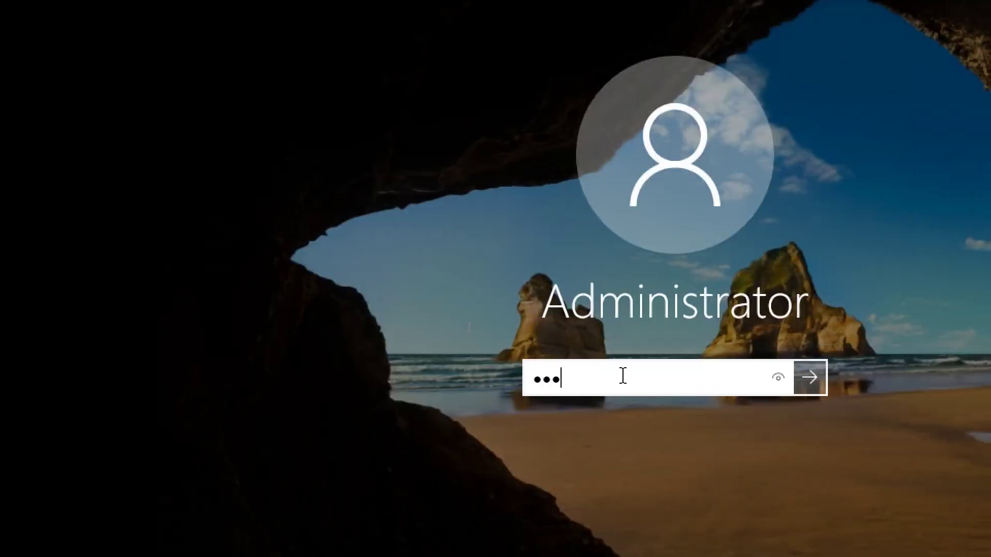
key("Return")
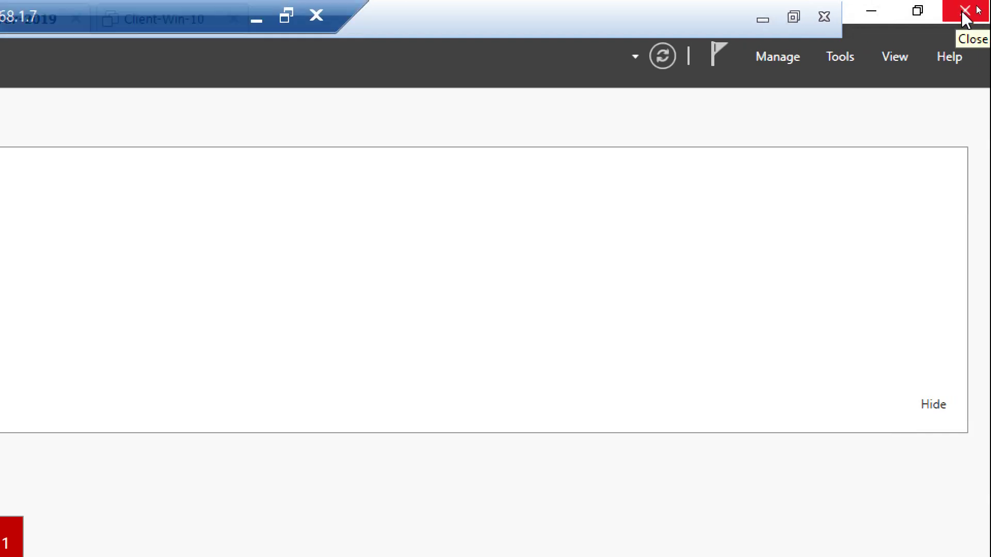
left_click(964, 12)
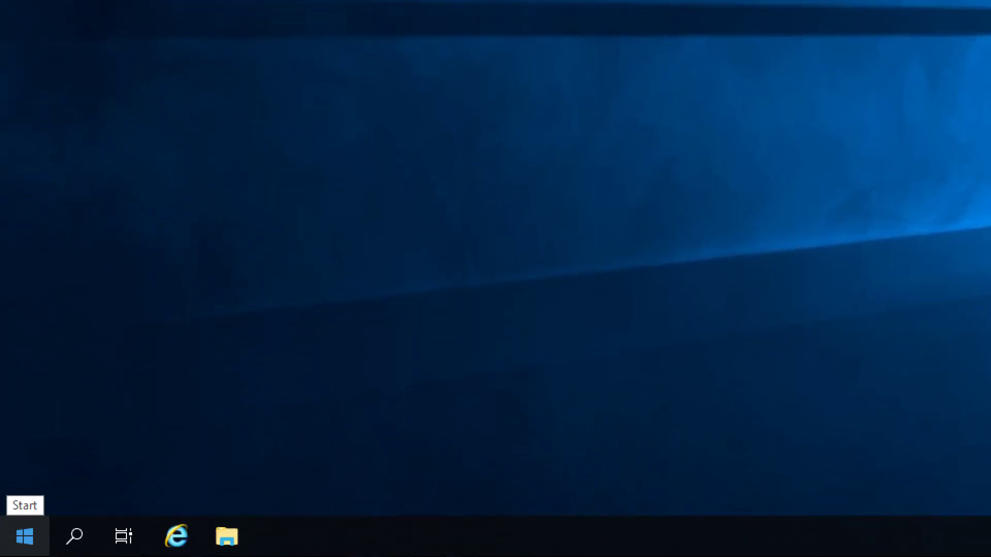
Look through the tools listed under Windows Administrative Tools on the server and close the list
left_click(25, 536)
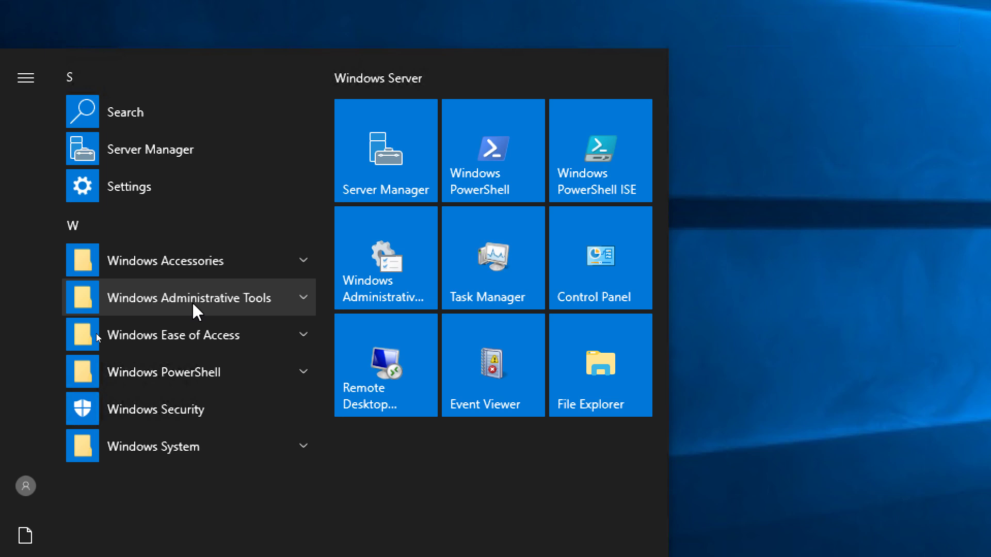
left_click(247, 305)
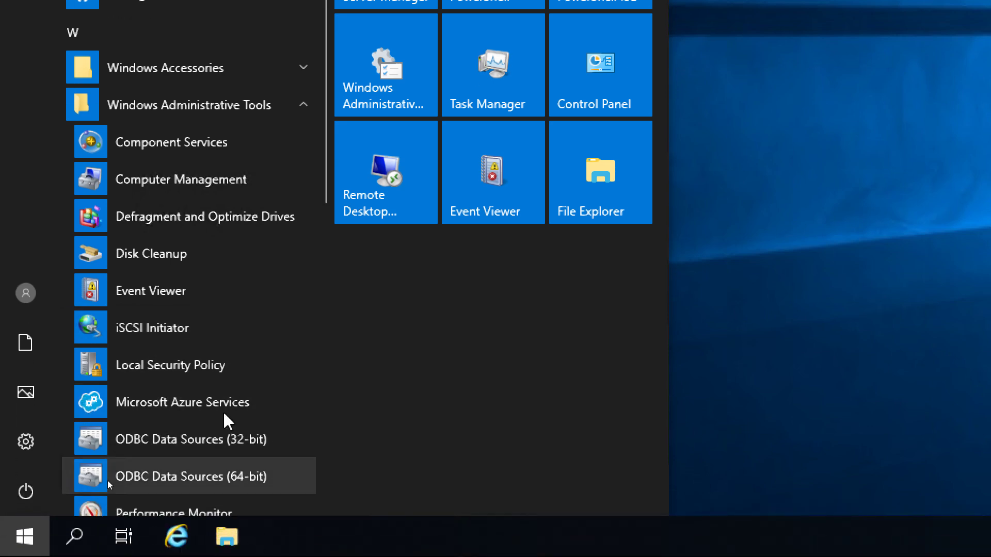
scroll(253, 403, "down", 3)
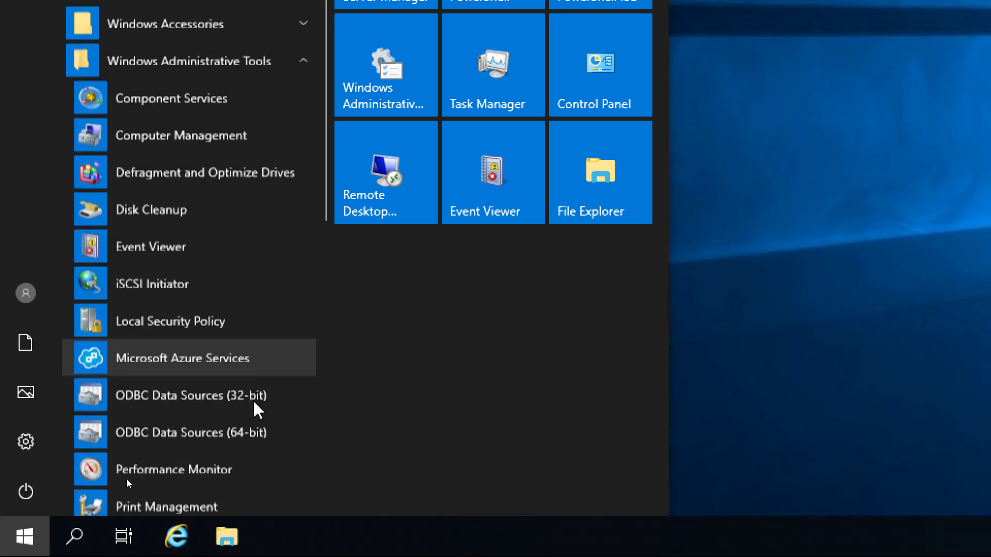
scroll(256, 341, "down", 3)
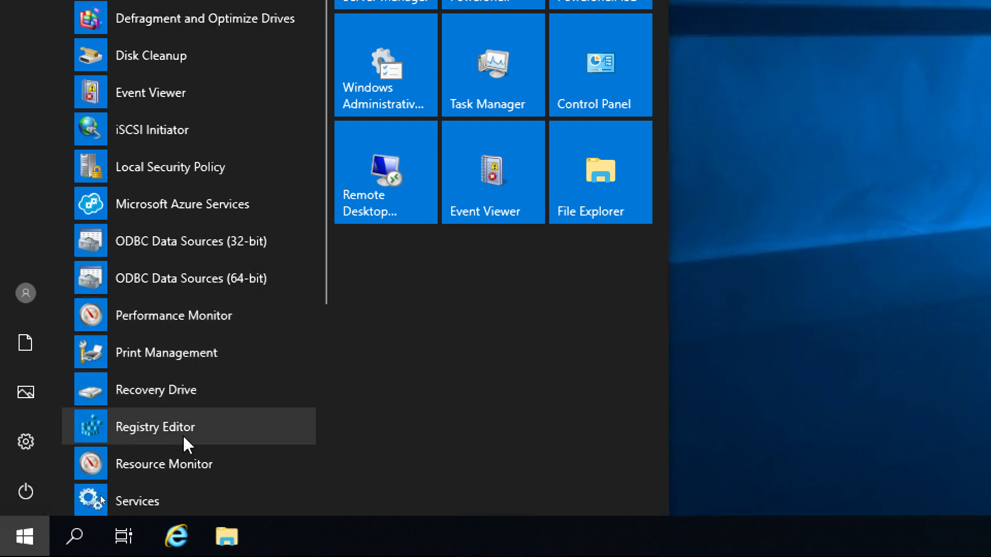
scroll(208, 432, "down", 6)
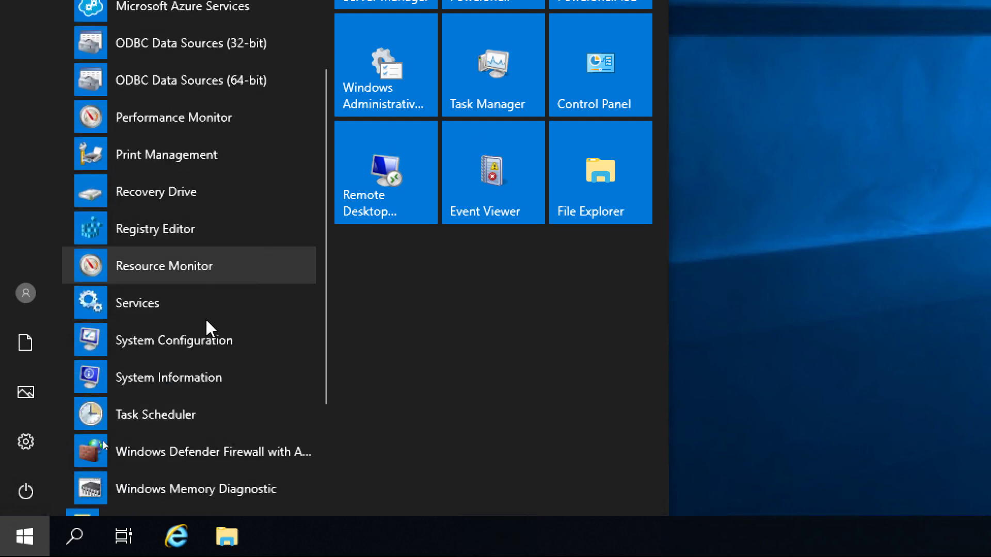
scroll(204, 454, "up", 12)
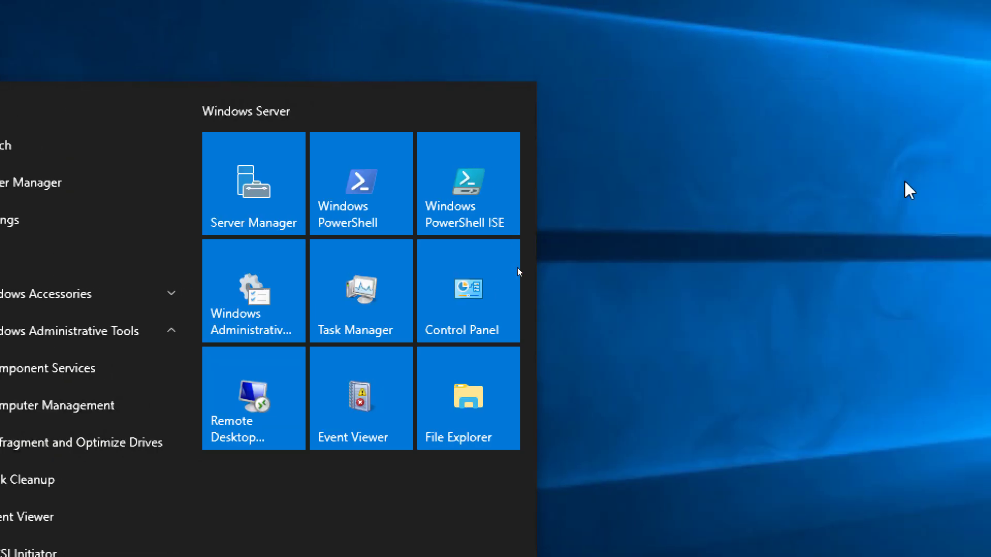
left_click(602, 303)
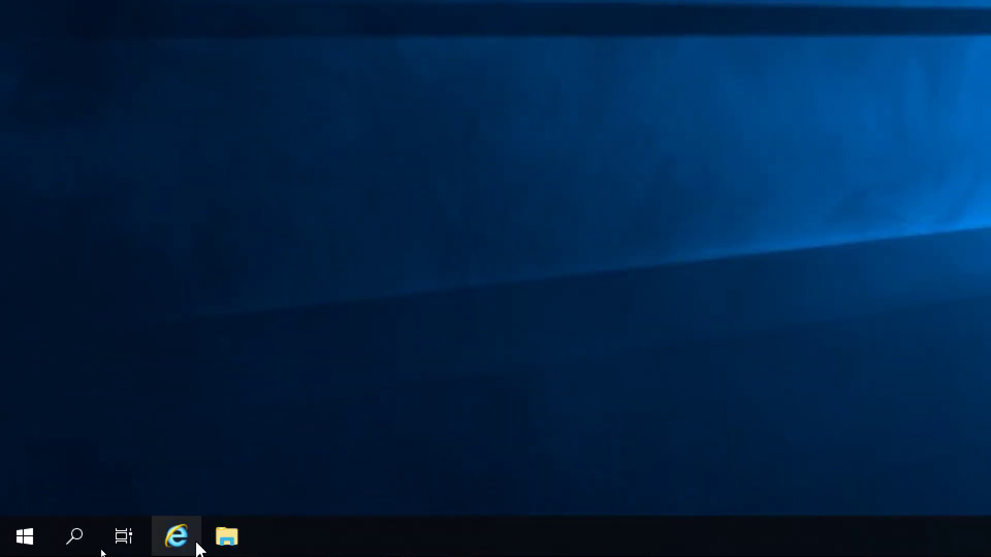
View the properties of This PC to check the server's Windows edition, processor and memory, and close both windows
left_click(227, 537)
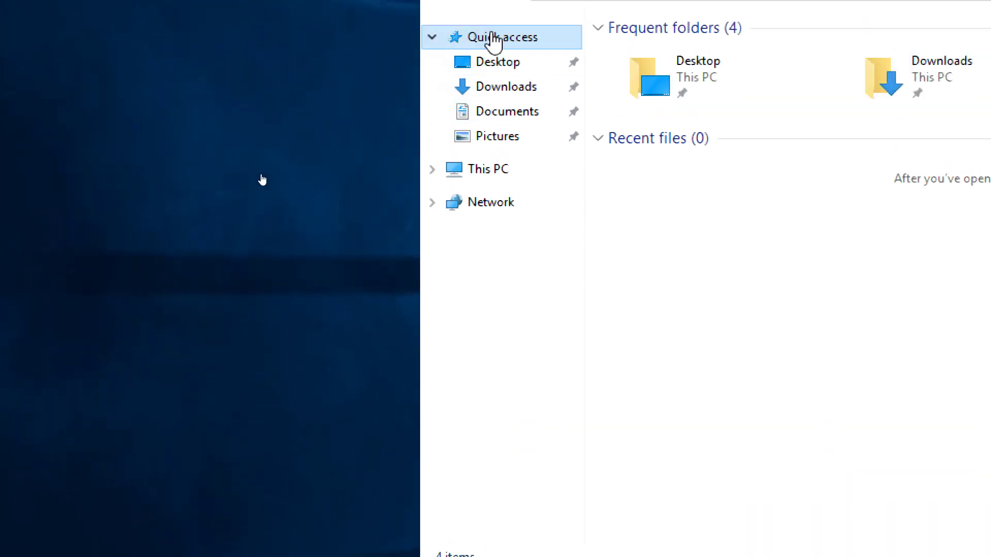
right_click(452, 175)
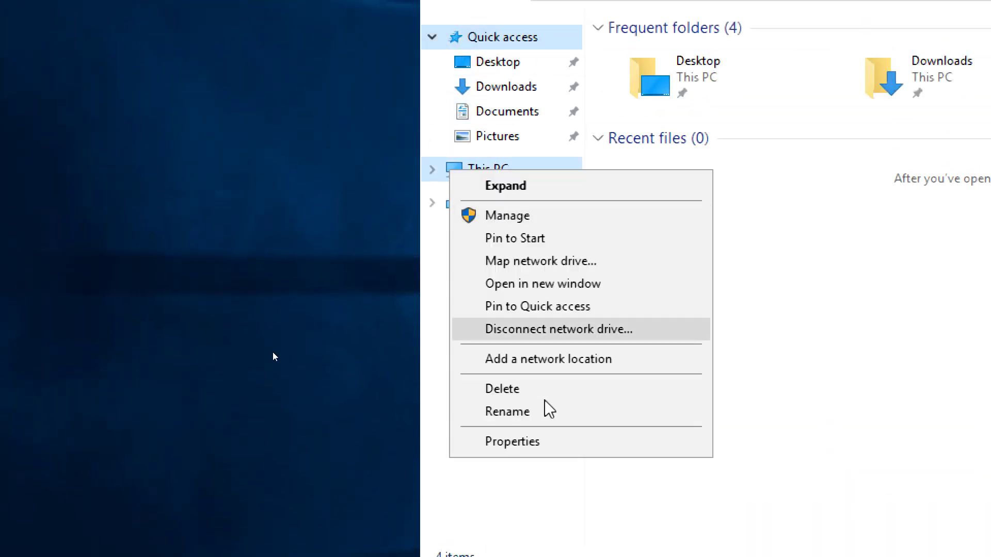
left_click(540, 452)
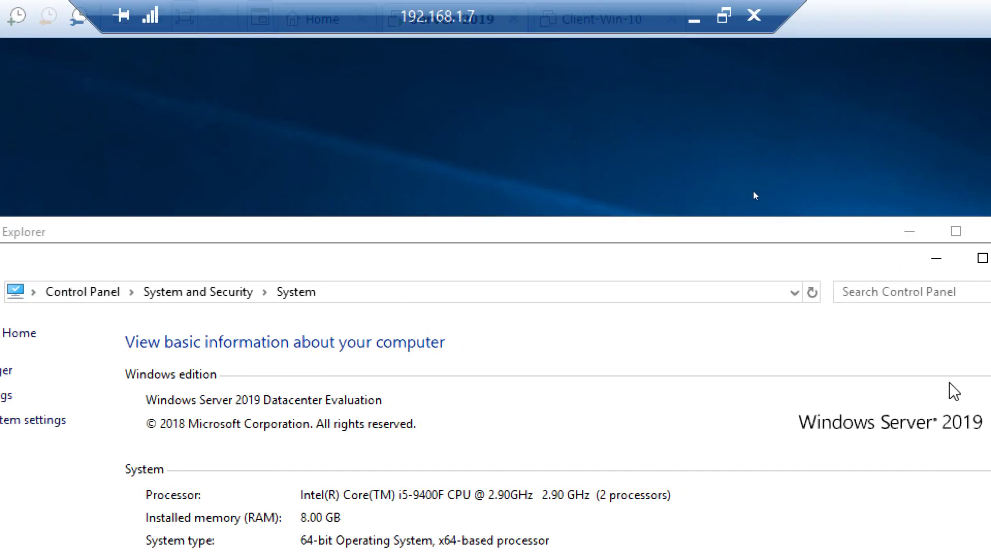
left_click(799, 258)
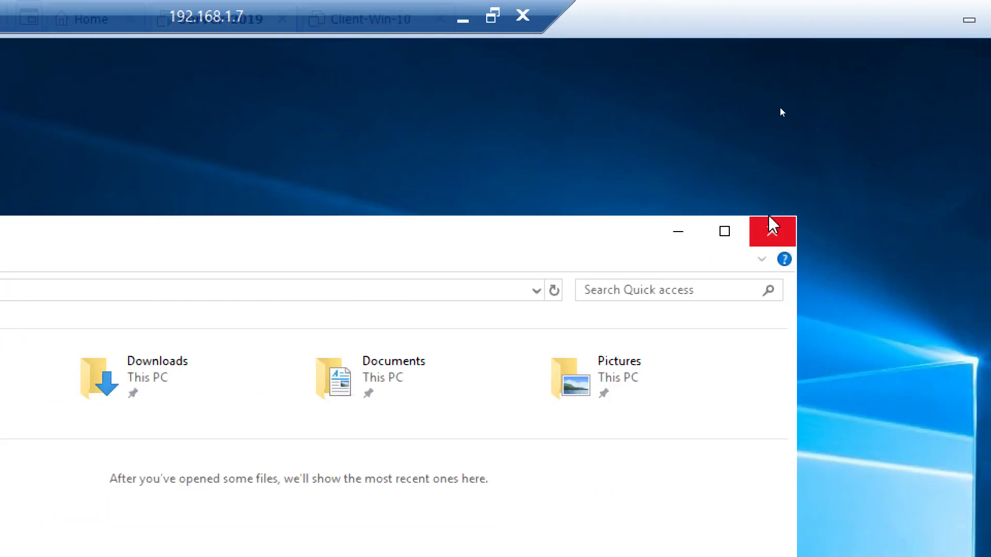
left_click(781, 227)
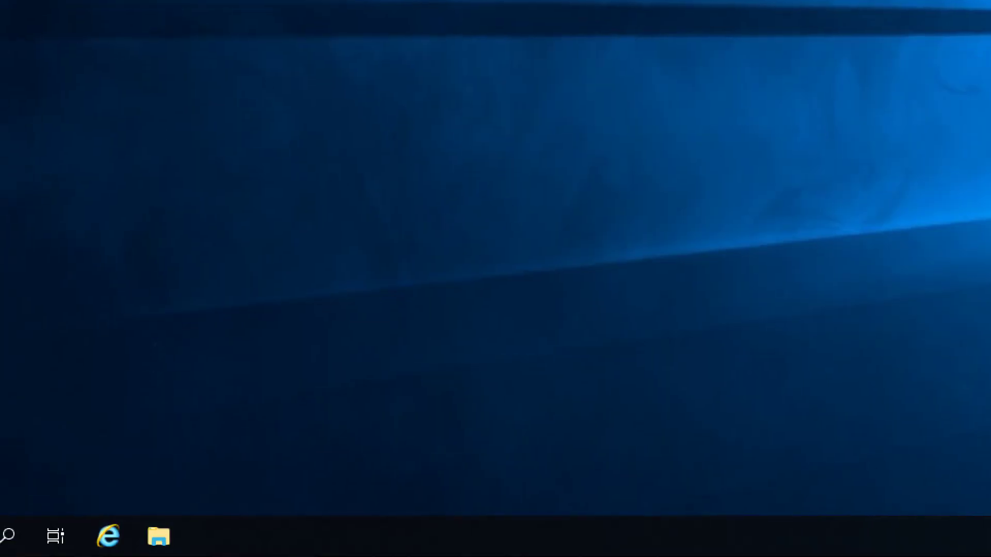
Expand the Windows Administrative Tools folder in the server's program list
left_click(26, 539)
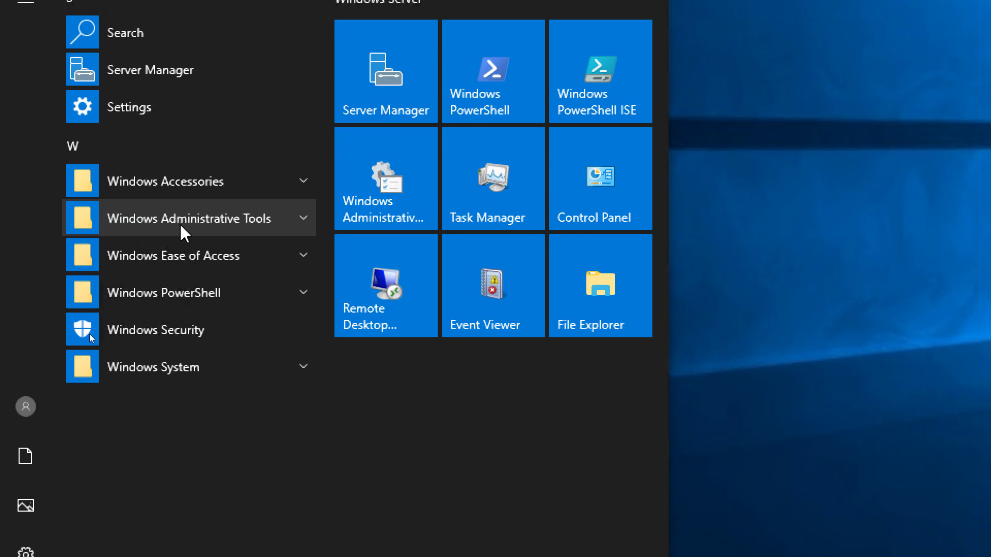
left_click(239, 234)
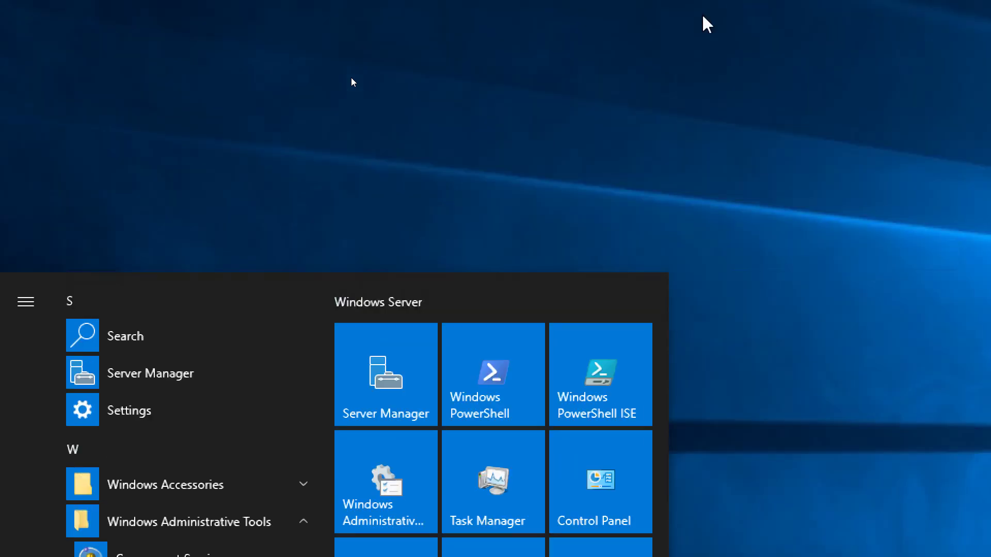
Minimize the 192.168.1.7 remote session and set the Magnifier zoom on the host desktop to 100%
mouse_move(712, 13)
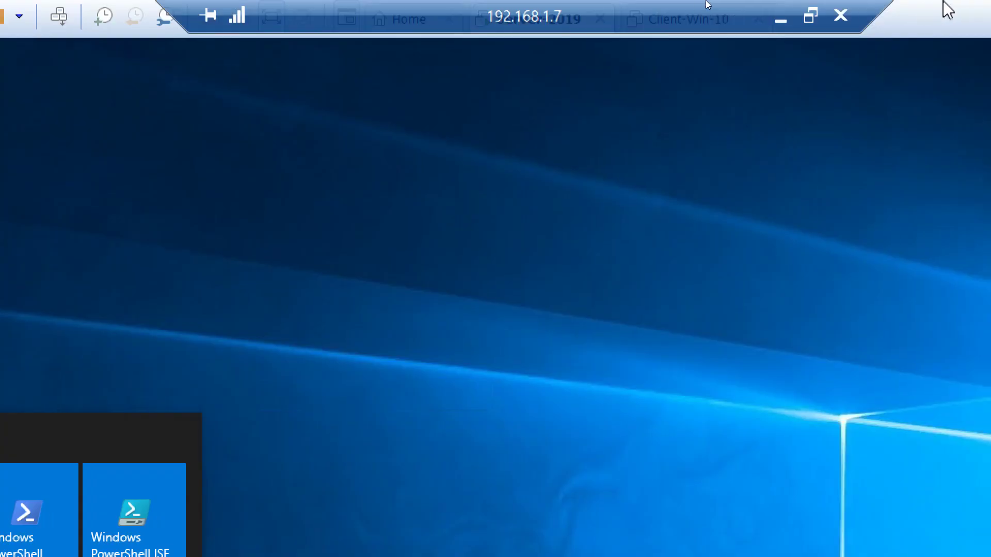
left_click(708, 14)
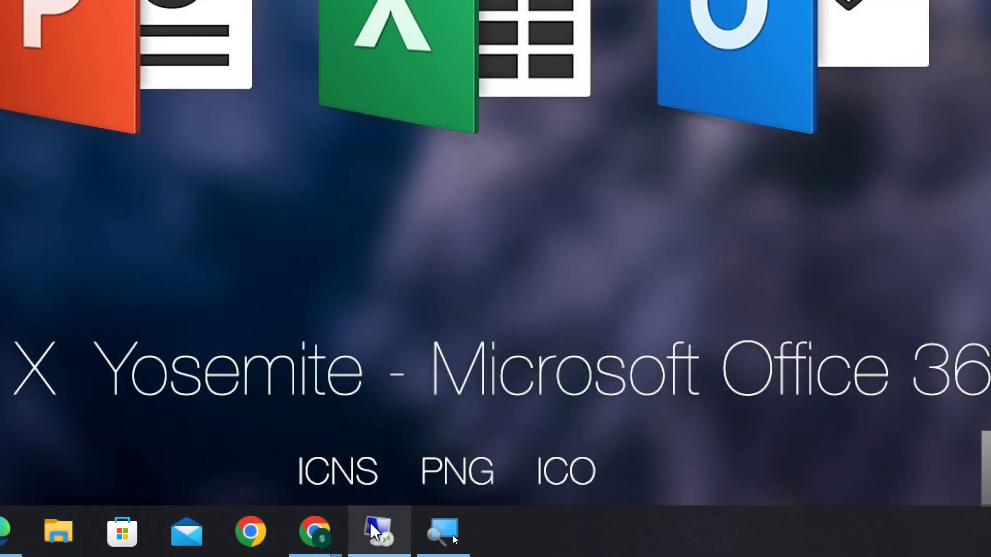
left_click(428, 535)
left_click(279, 401)
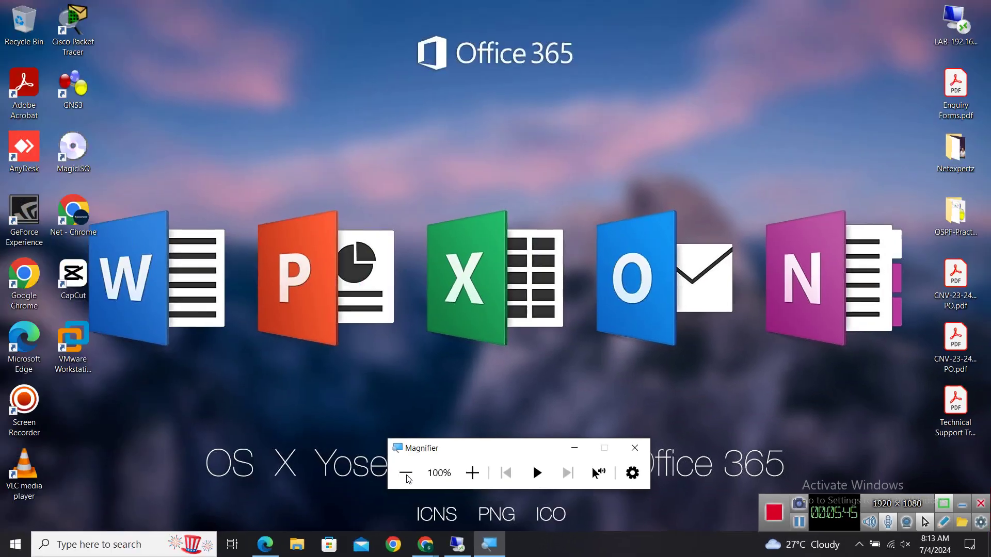
Switch to WhatsApp Web in Edge and view the VMware lab and client operating system diagrams in the topmost chat
left_click(265, 544)
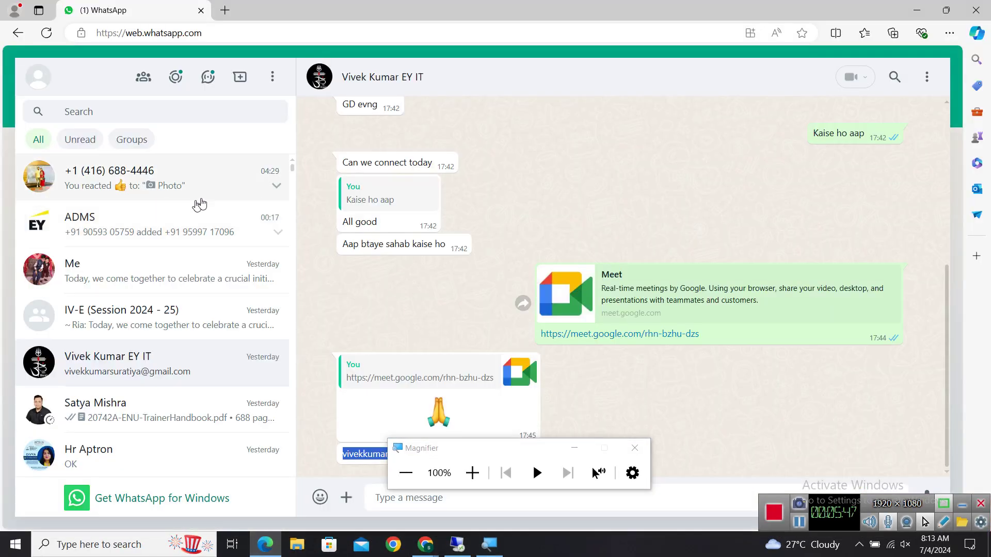
left_click(119, 187)
scroll(544, 332, "up", 5)
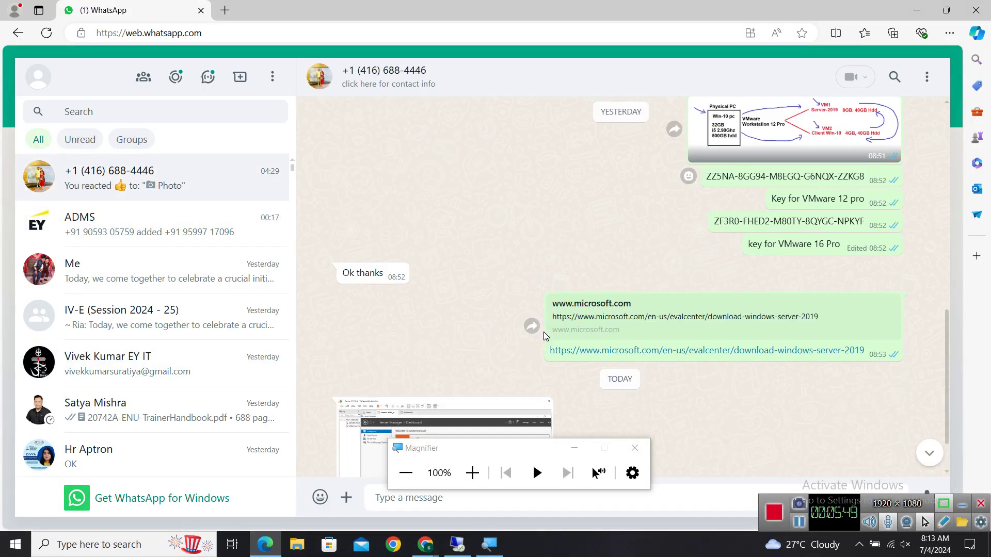
scroll(544, 333, "down", 3)
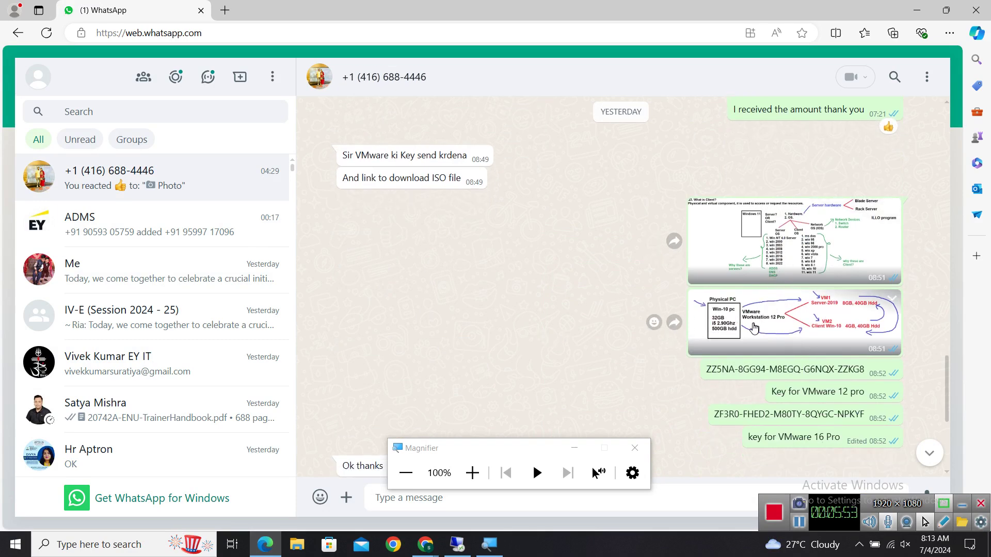
left_click(771, 309)
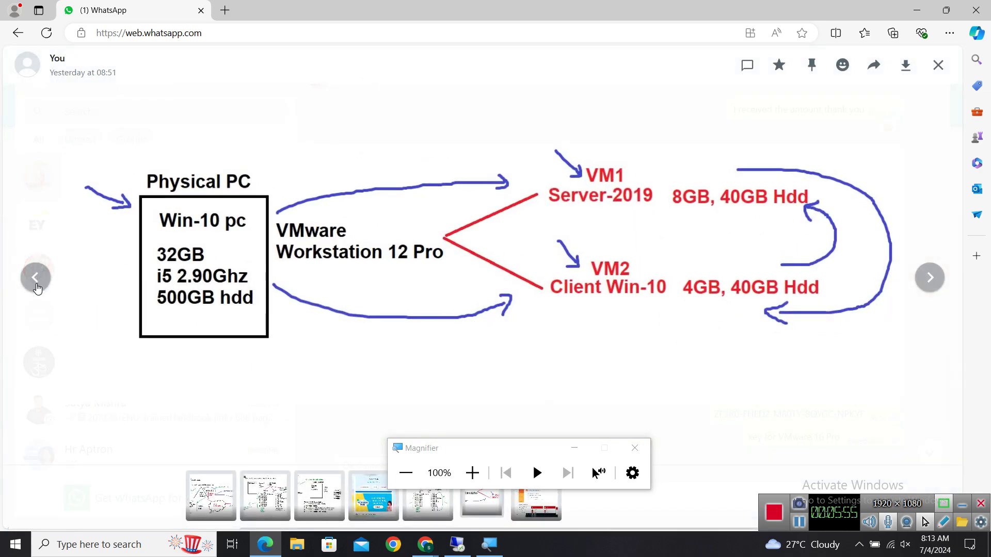
left_click(37, 281)
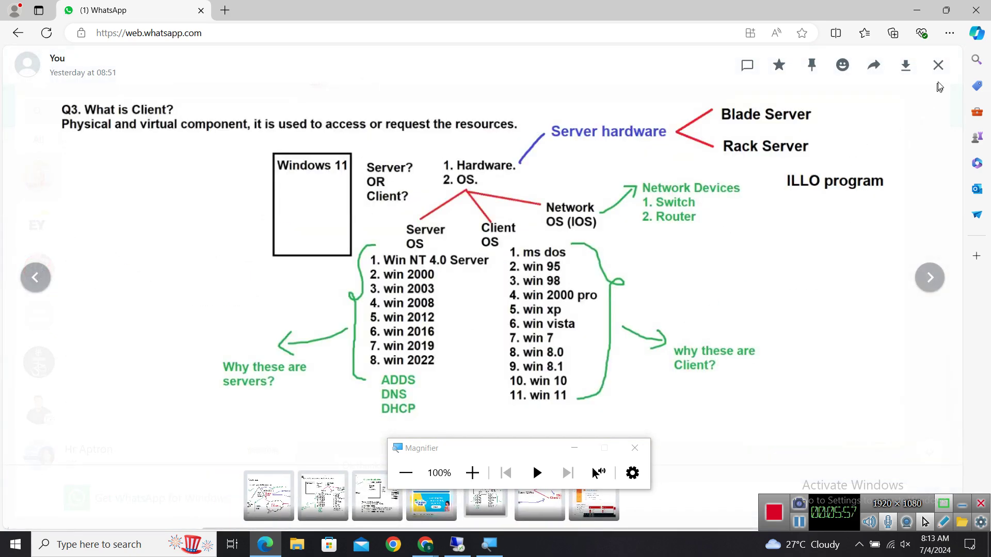
left_click(939, 68)
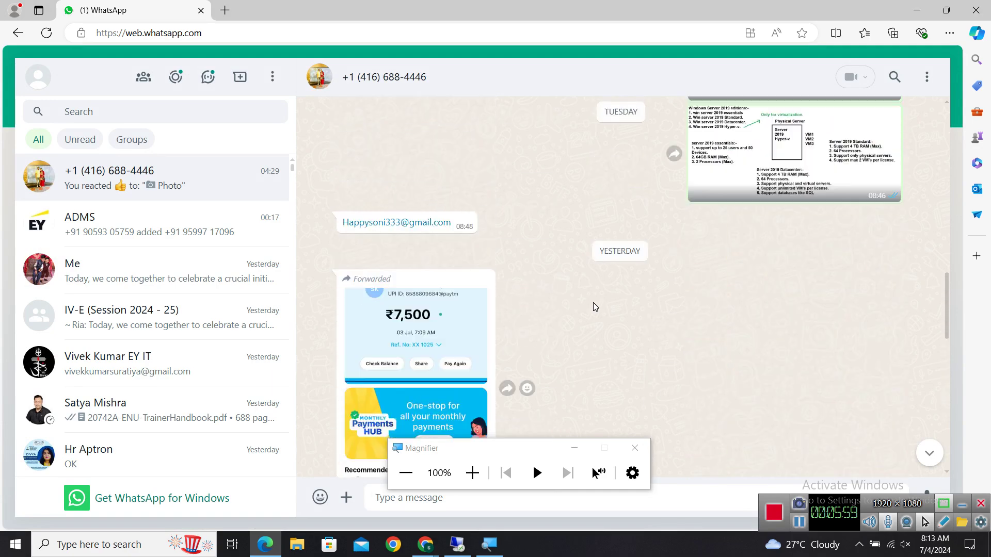
View the Windows Server 2019 editions image and the Az-800 server notes shared in the chat
left_click(746, 290)
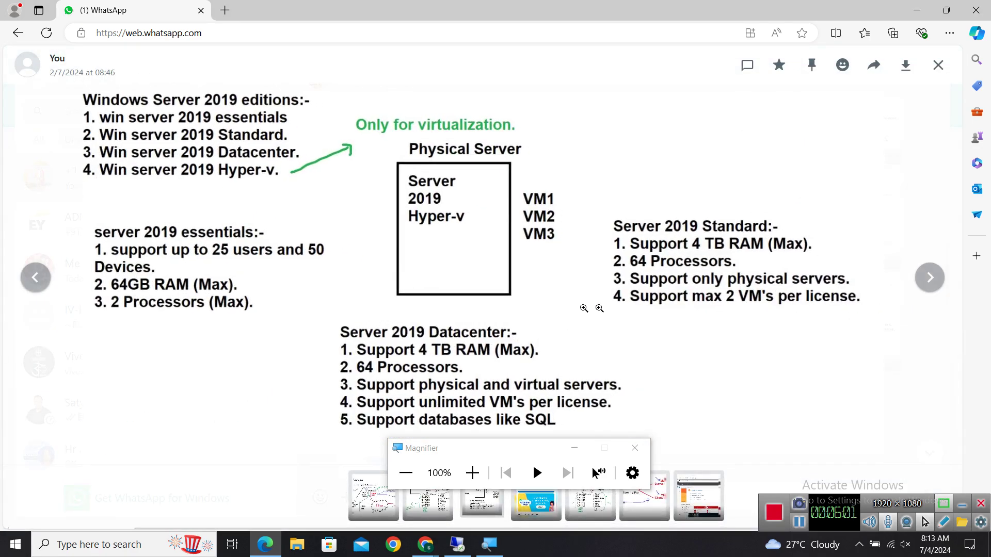
left_click(37, 283)
left_click(37, 286)
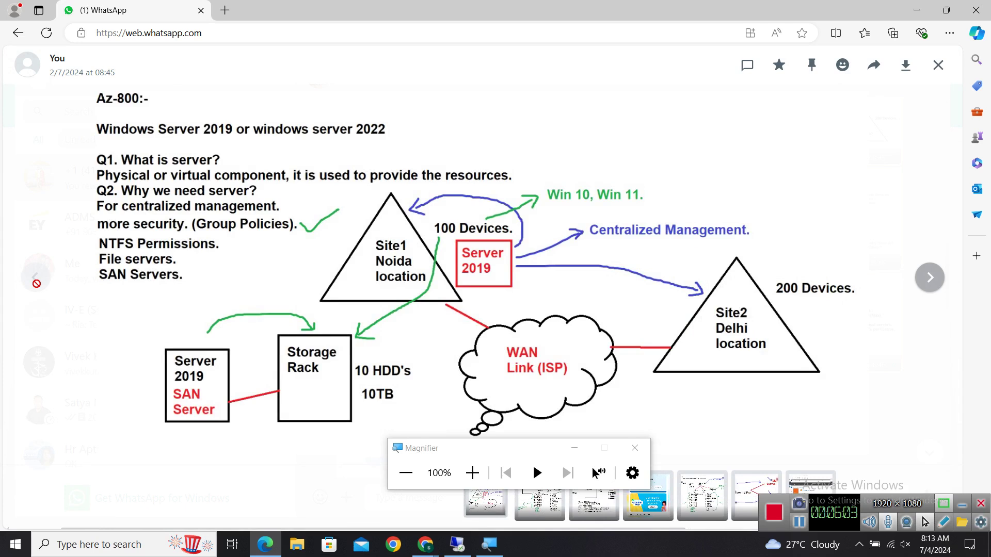
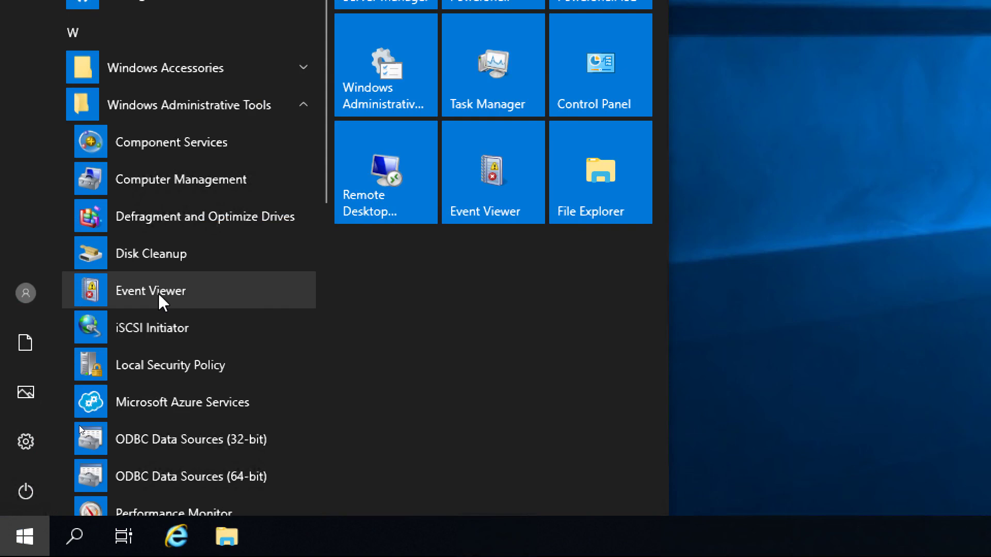
Open Event Viewer on the server, show the Application log under Windows Logs, and maximize the window
left_click(158, 292)
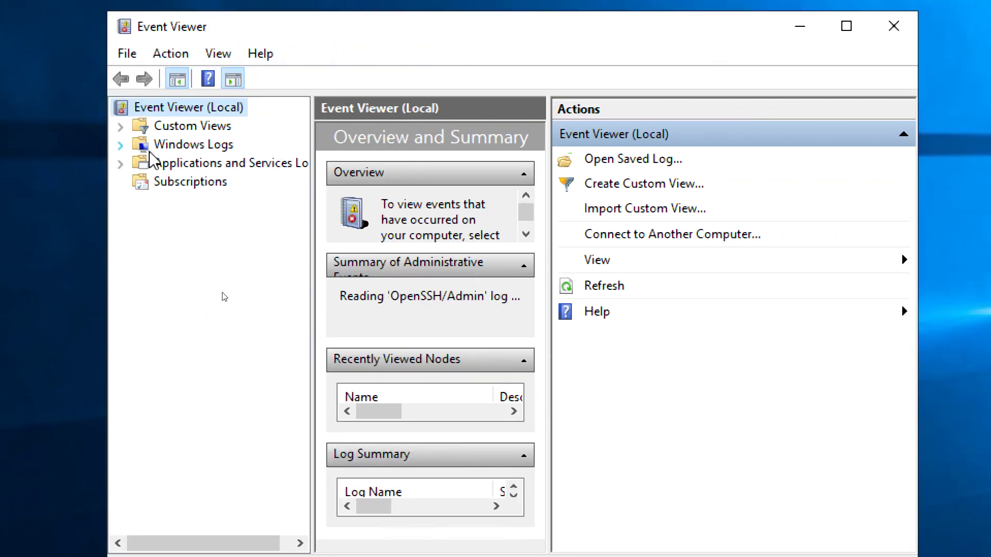
left_click(122, 146)
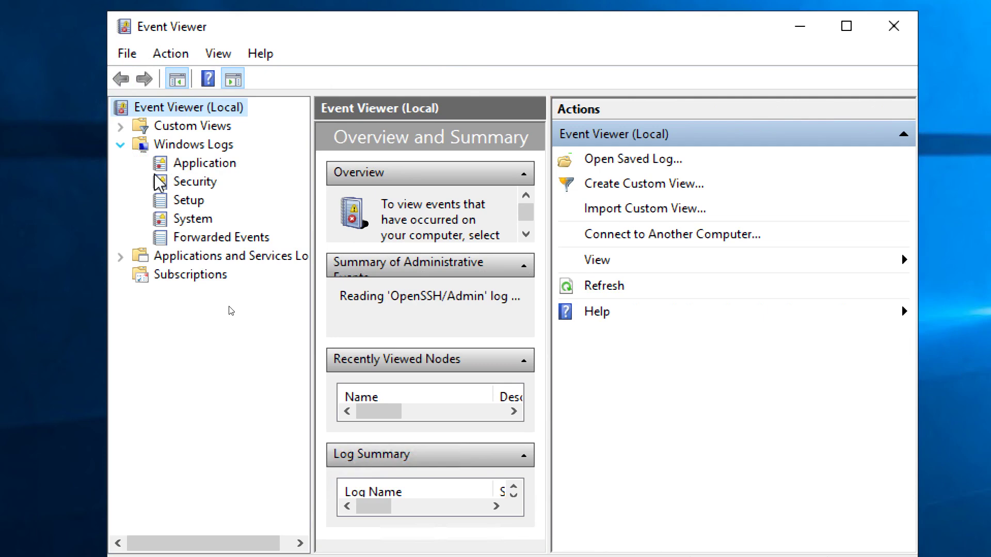
left_click(205, 164)
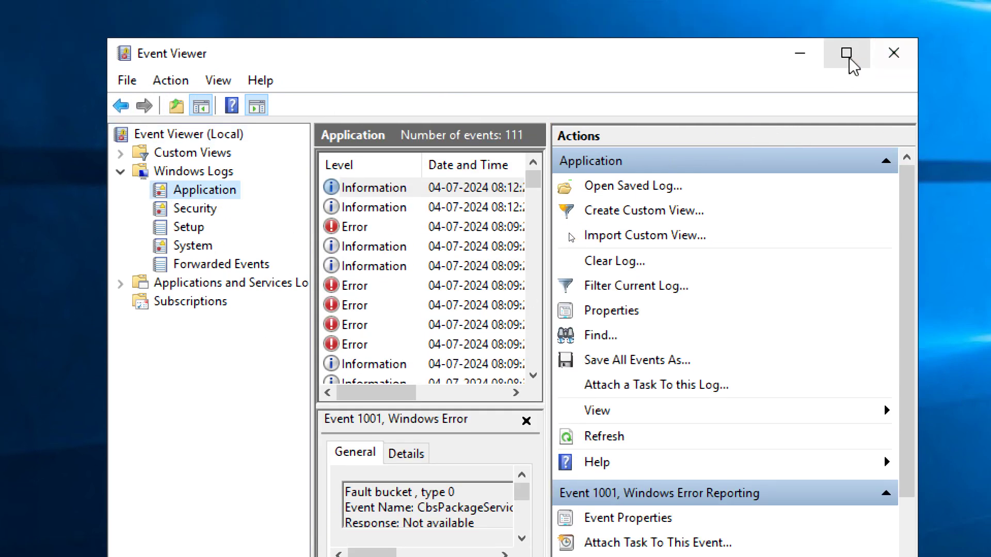
left_click(847, 26)
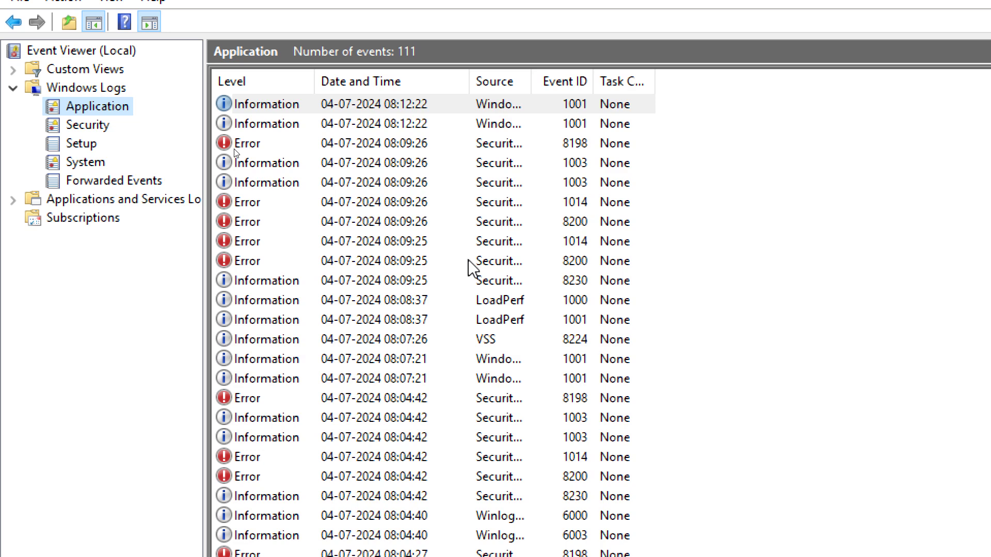
Widen the Source column of the Application log and open the properties of the 08:09:26 Security-SPP error with event ID 8198
left_click_drag(531, 79, 630, 80)
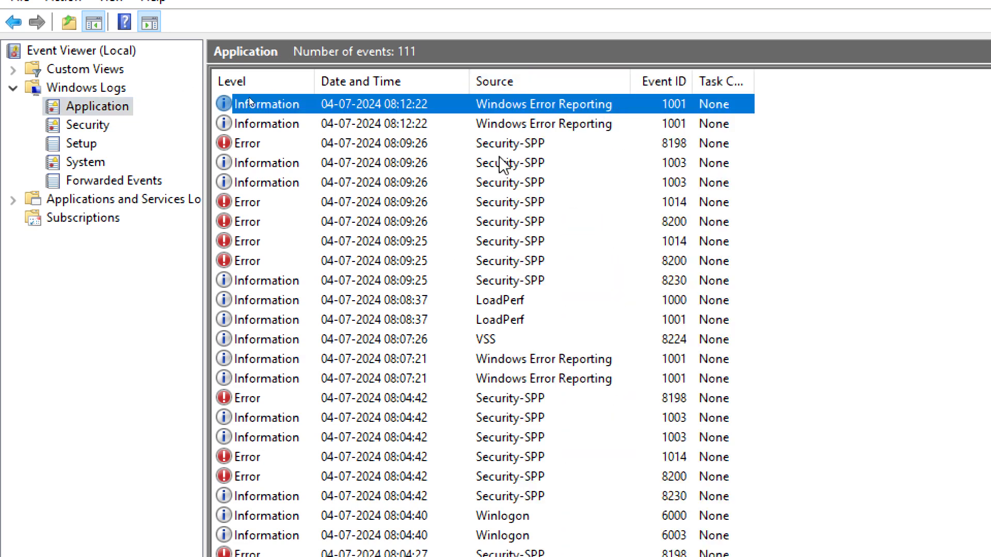
left_click(250, 147)
right_click(247, 138)
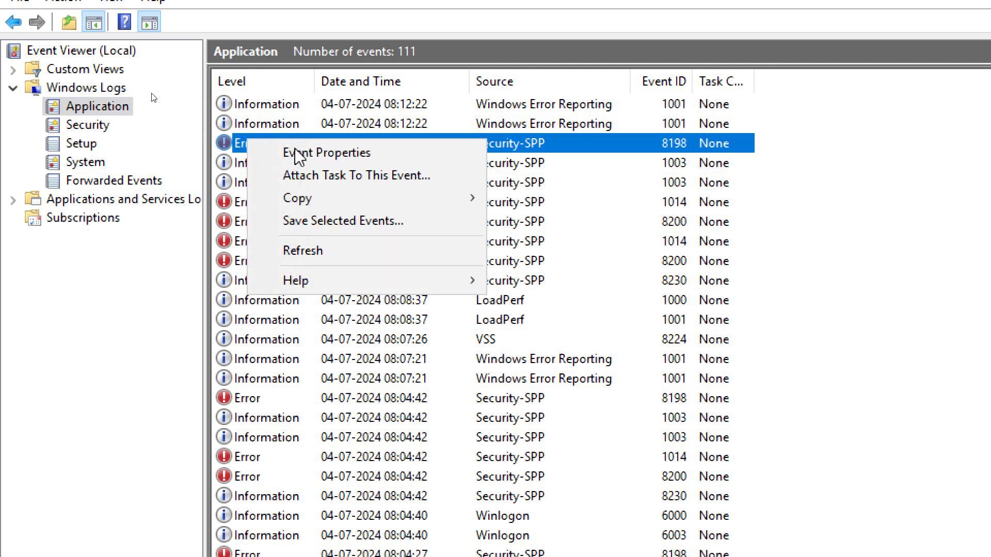
left_click(308, 153)
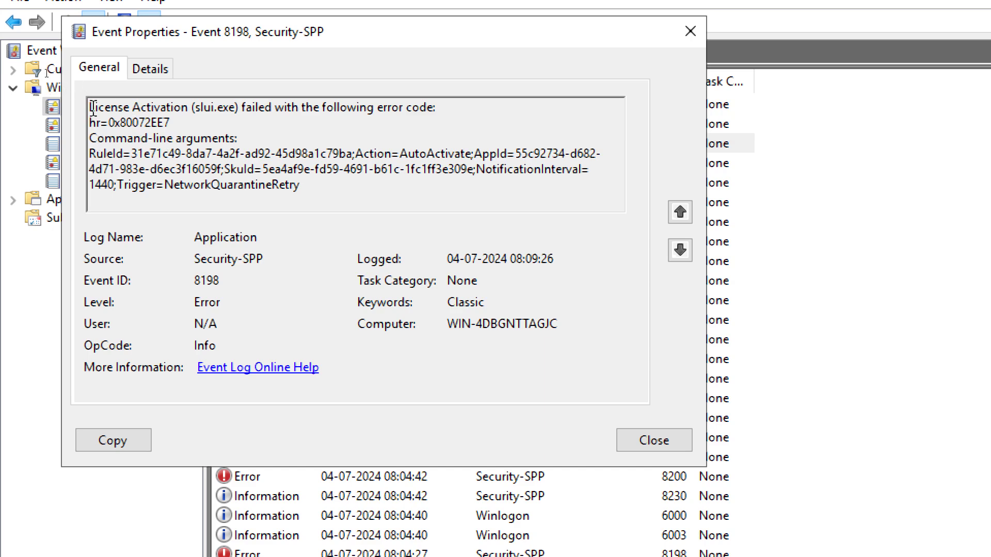
Examine the license activation message and its error code in the event 8198 properties, and close the properties window
left_click_drag(89, 106, 173, 123)
left_click(200, 132)
left_click_drag(237, 107, 200, 115)
left_click(256, 123)
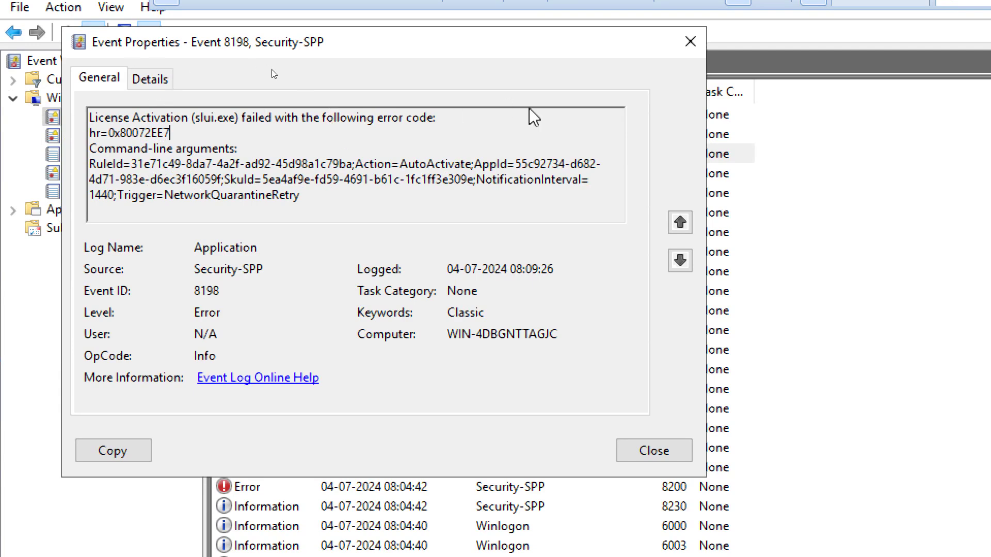
left_click(690, 41)
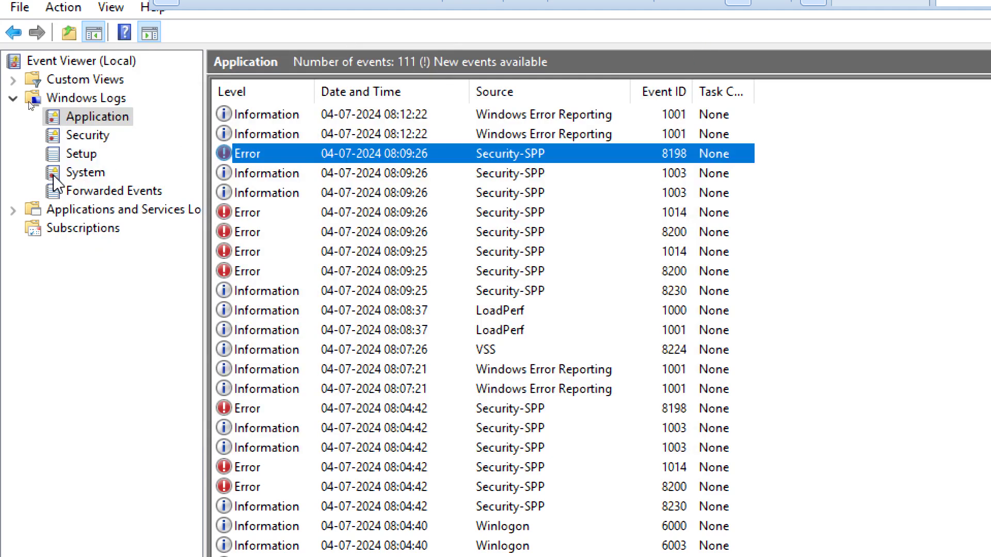
View the Security, Setup and System logs under Windows Logs one after another
left_click(99, 137)
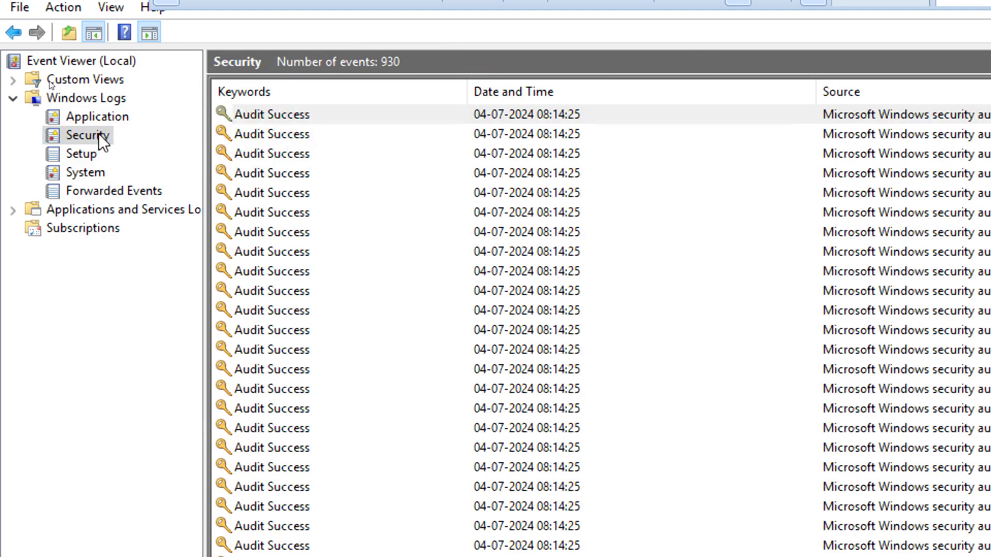
left_click(86, 158)
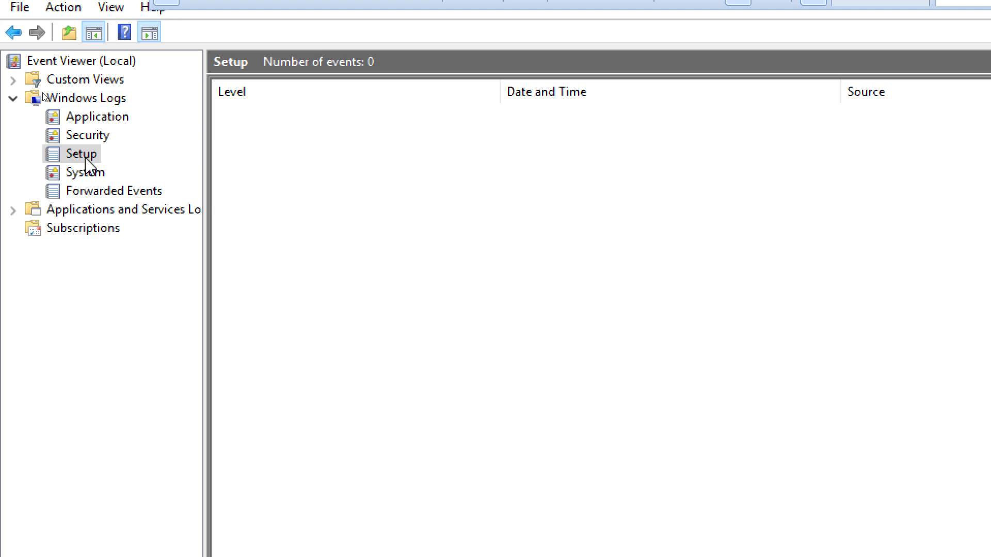
left_click(73, 173)
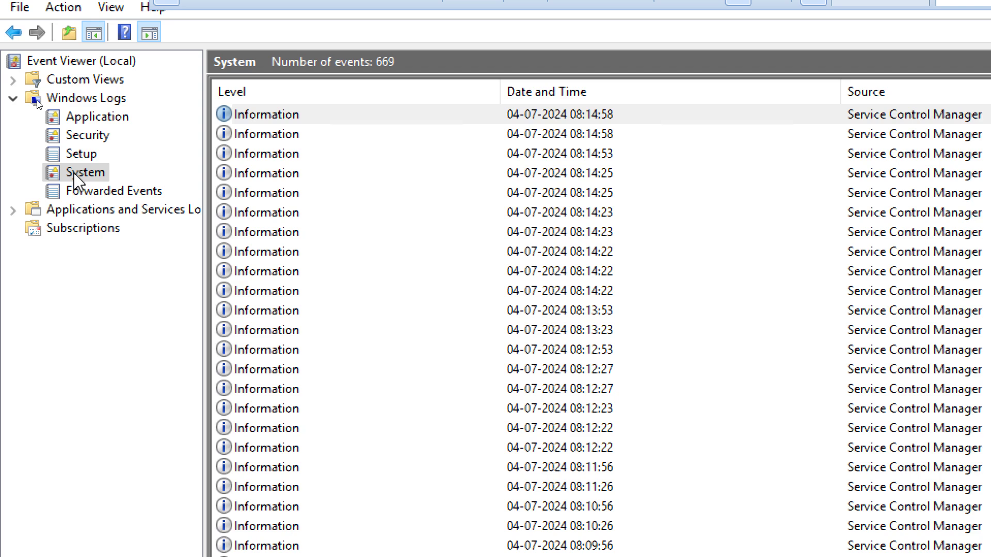
View the Hardware Events log under Applications and Services Logs, and expand Microsoft > Windows in a widened console tree
left_click(16, 212)
left_click(118, 231)
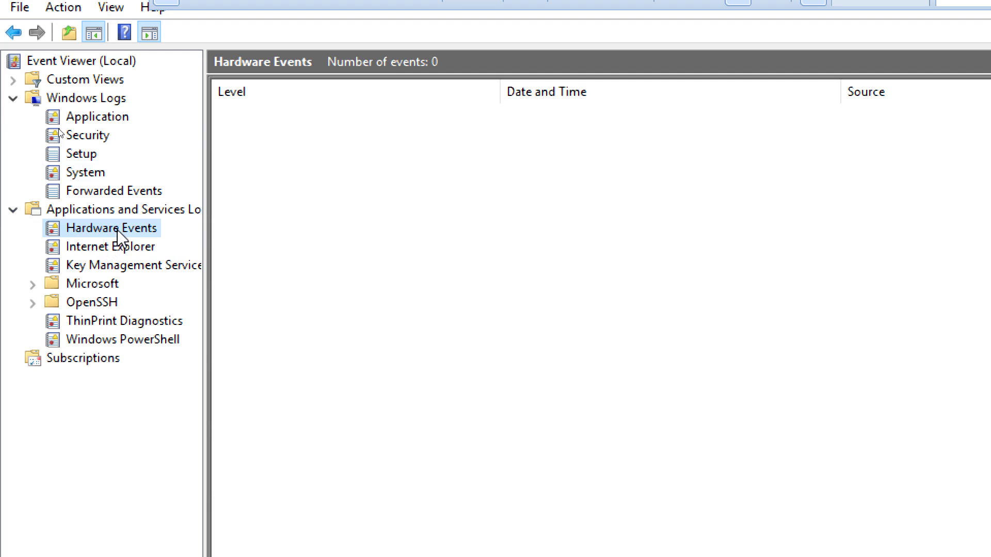
left_click(32, 285)
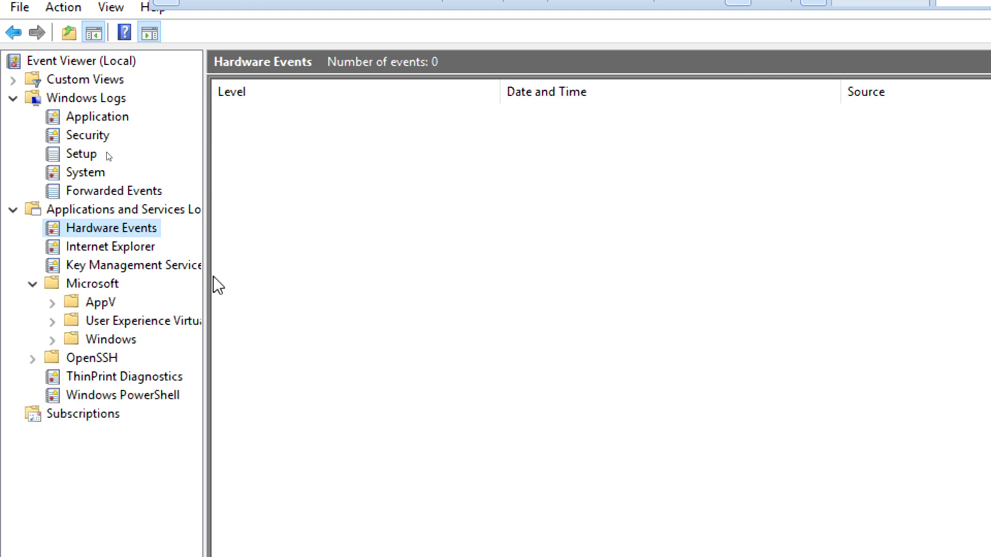
left_click_drag(206, 277, 392, 289)
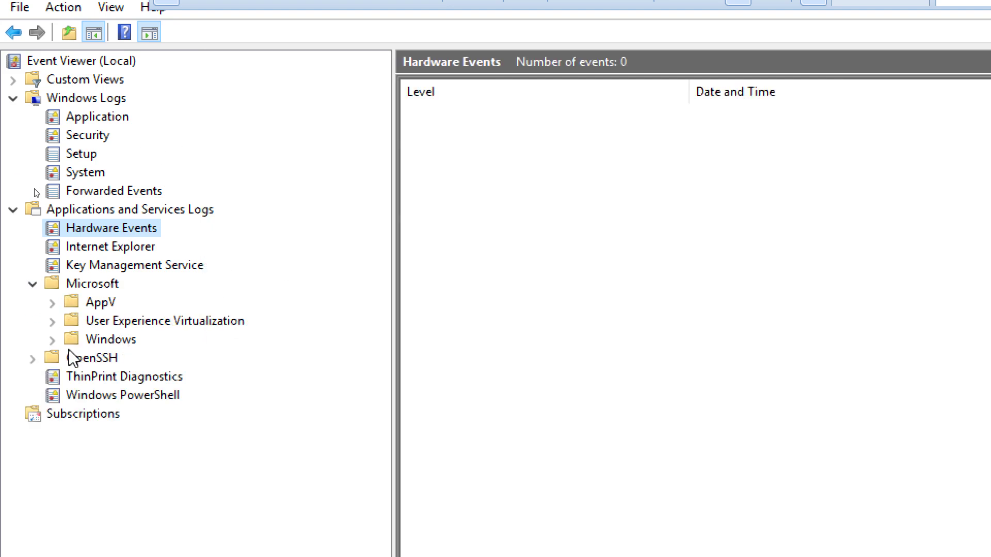
left_click(52, 339)
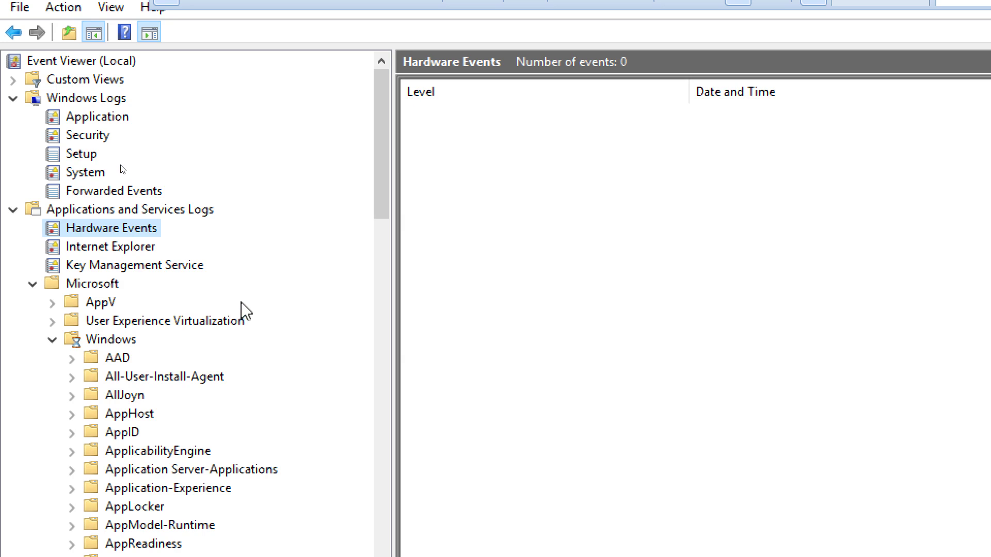
Look through the Windows component folders, view the AuthenticationPolicyFailures-DomainController and ProtectedUser-Client logs under Authentication, and collapse that folder
scroll(243, 308, "down", 2)
scroll(241, 303, "down", 2)
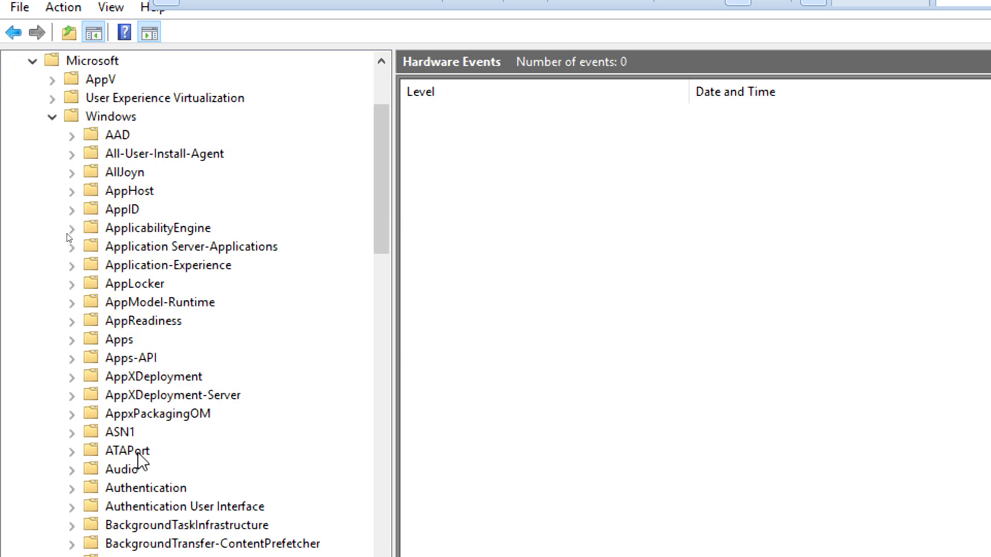
scroll(152, 402, "down", 4)
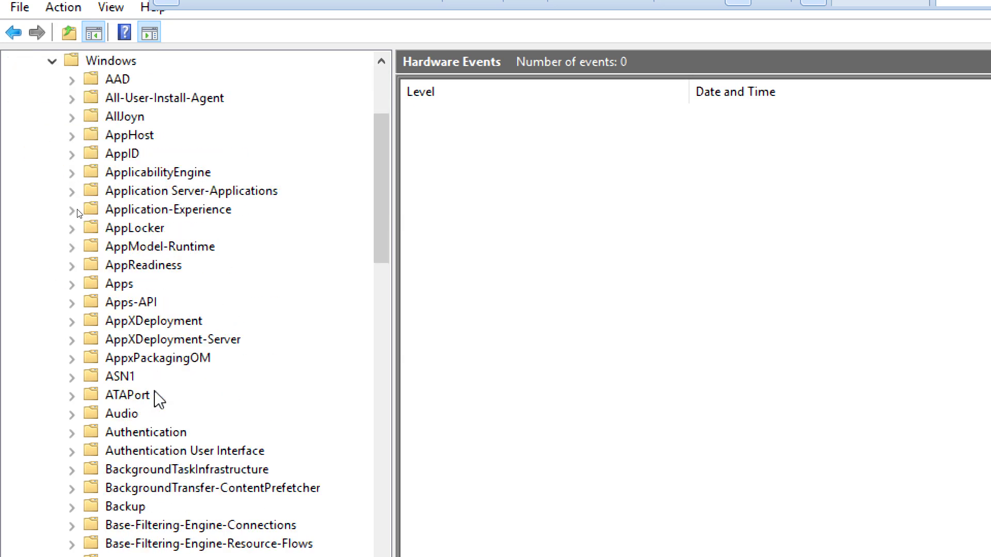
scroll(157, 400, "down", 10)
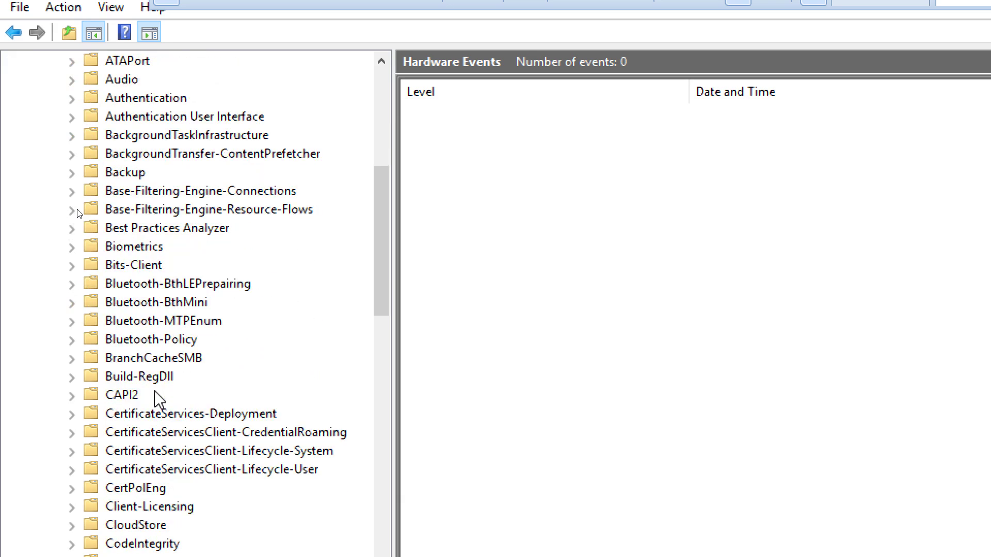
scroll(157, 399, "down", 3)
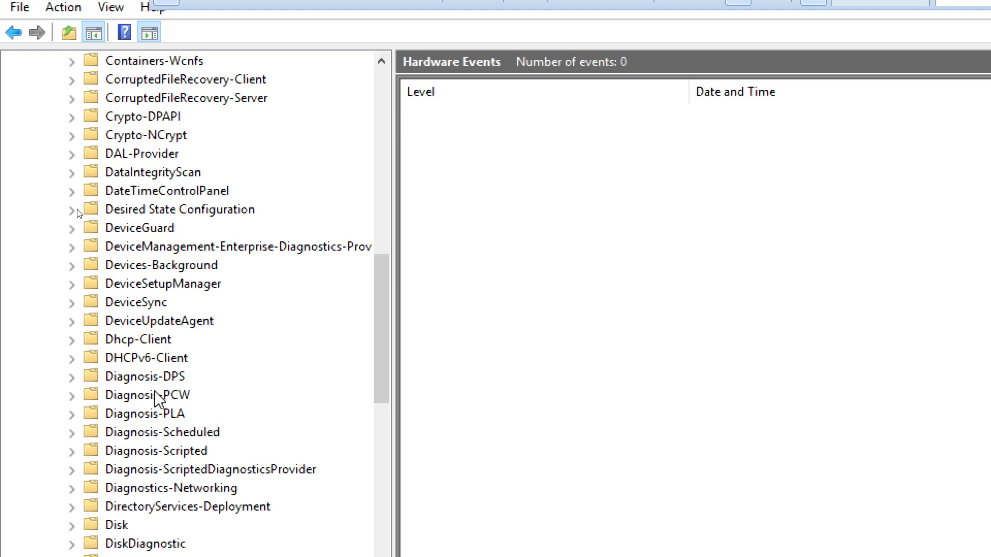
scroll(156, 399, "up", 8)
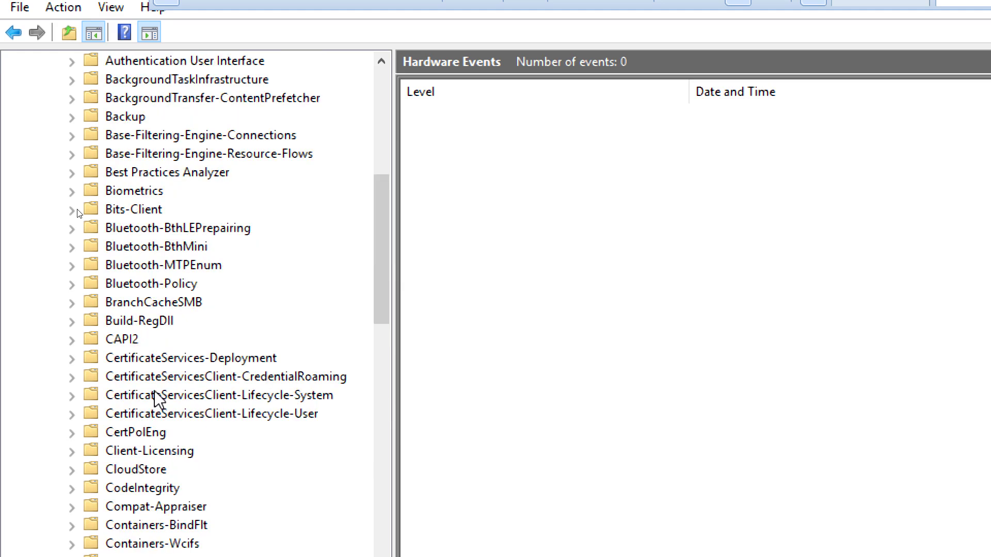
scroll(157, 400, "up", 4)
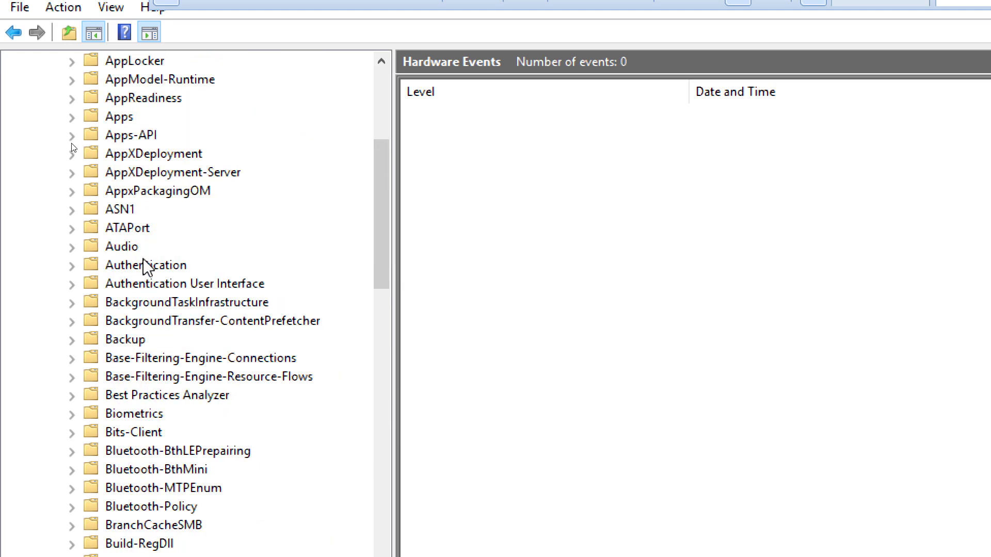
left_click(146, 266)
left_click(72, 266)
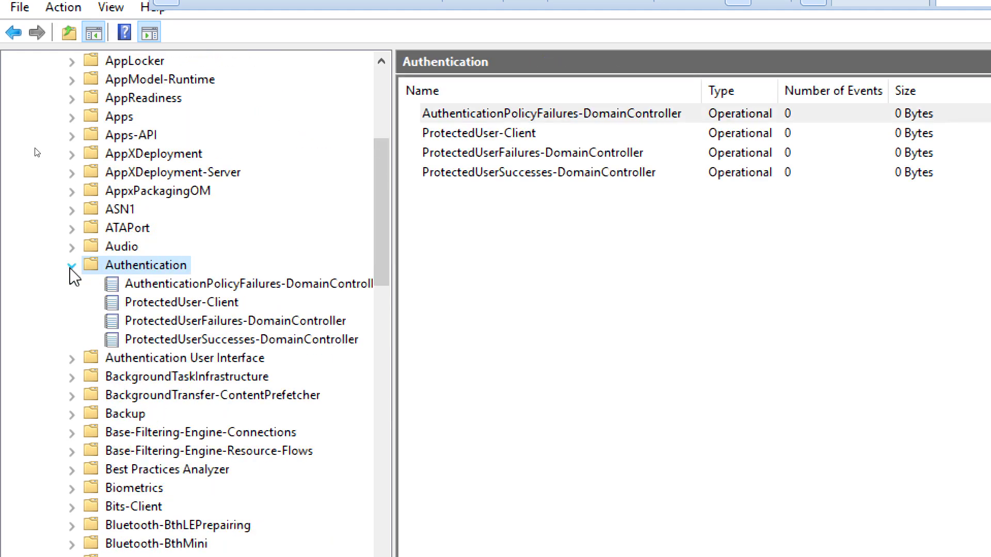
left_click(252, 285)
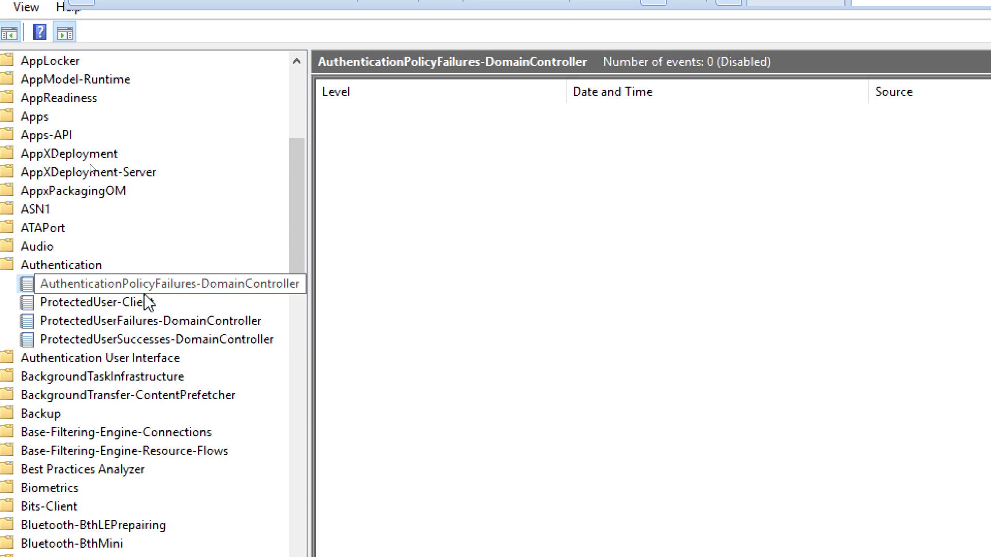
left_click(90, 306)
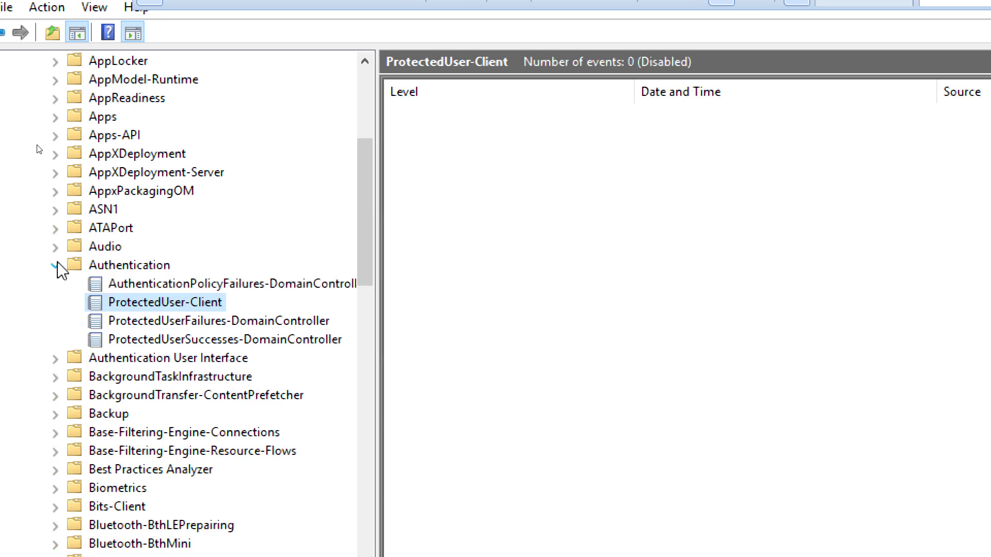
left_click(57, 267)
View the CaptureMonitor log under Audio, and collapse the Audio and Microsoft folders
left_click(55, 247)
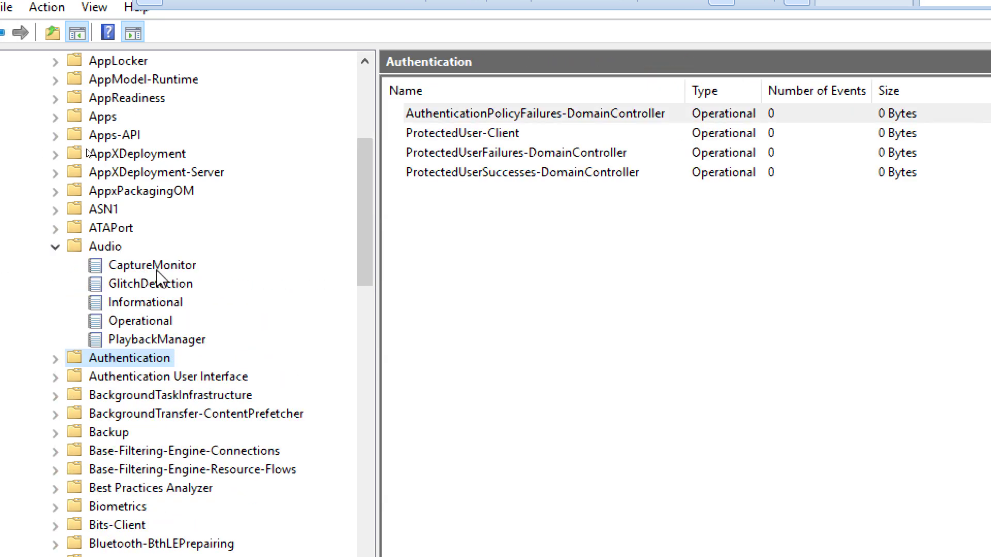
left_click(156, 267)
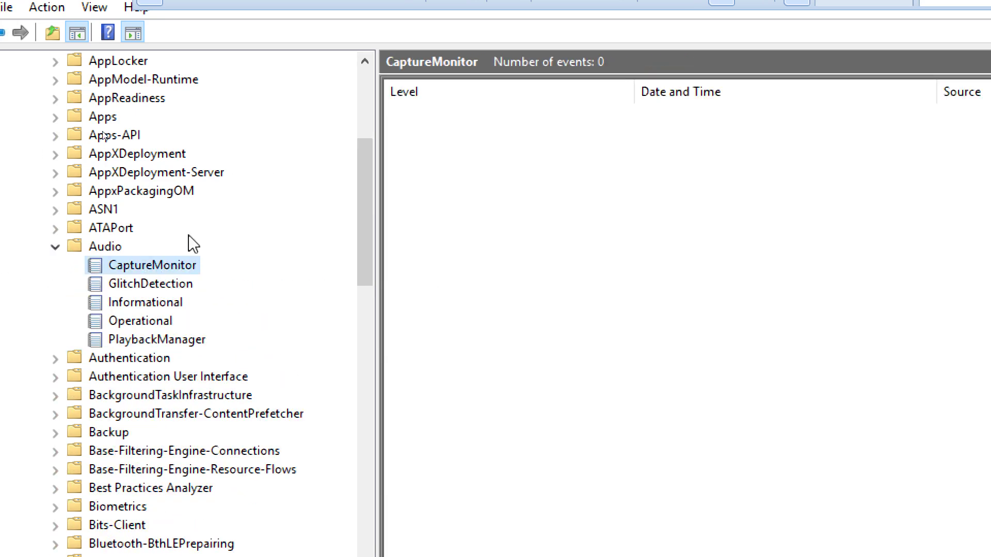
left_click(55, 248)
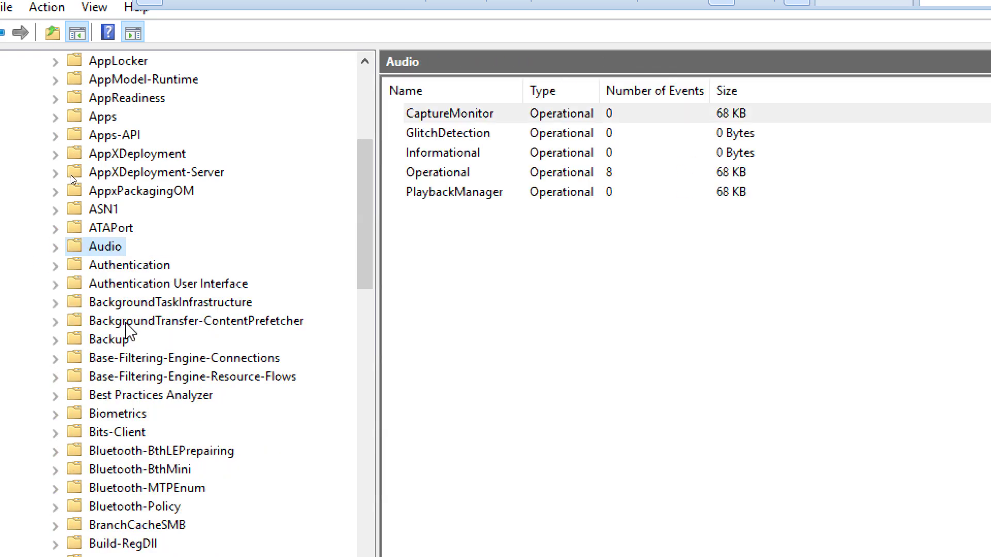
scroll(126, 335, "up", 8)
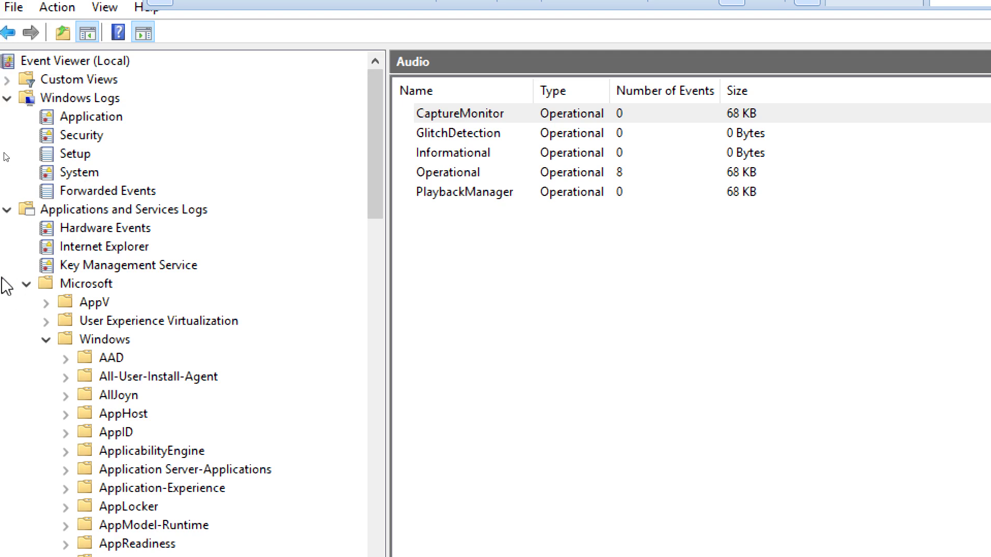
left_click(17, 285)
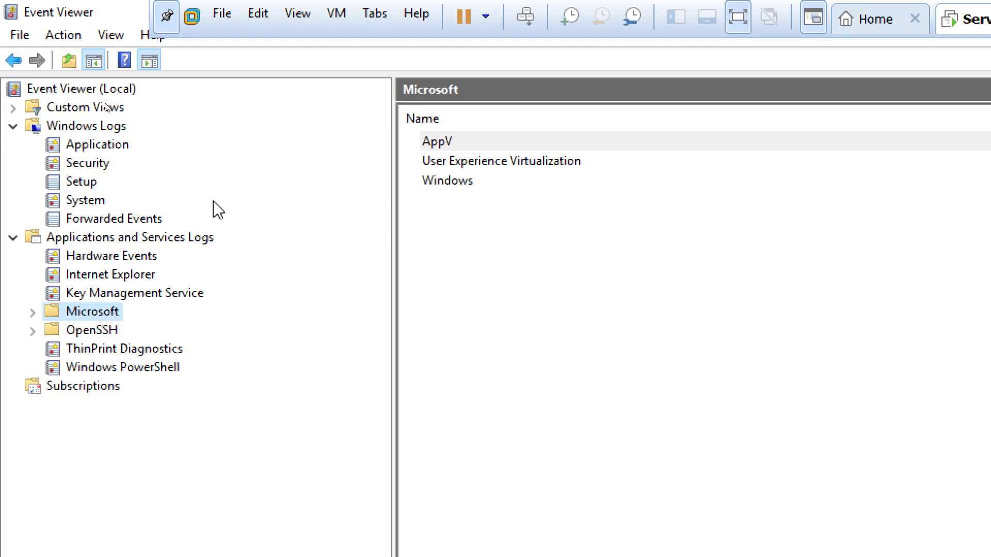
Return to the Application log, narrow the console tree, and open the properties of the 08:09:26 error with event ID 8198
left_click(93, 144)
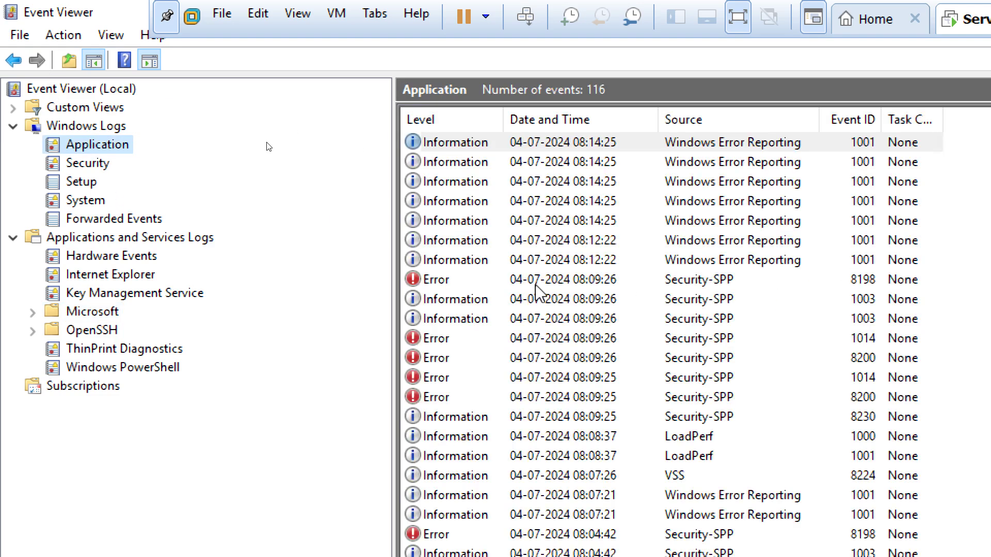
left_click_drag(394, 245, 239, 270)
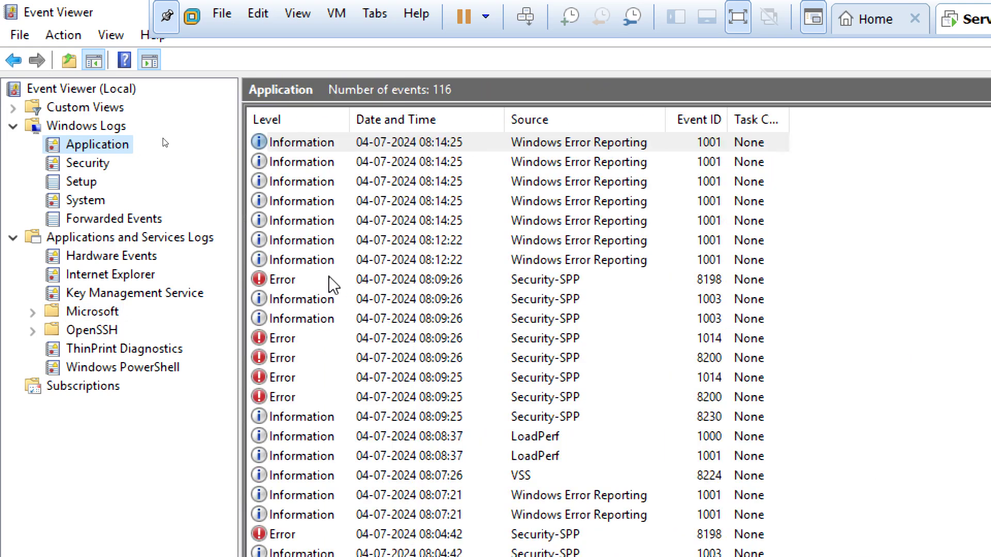
double_click(290, 281)
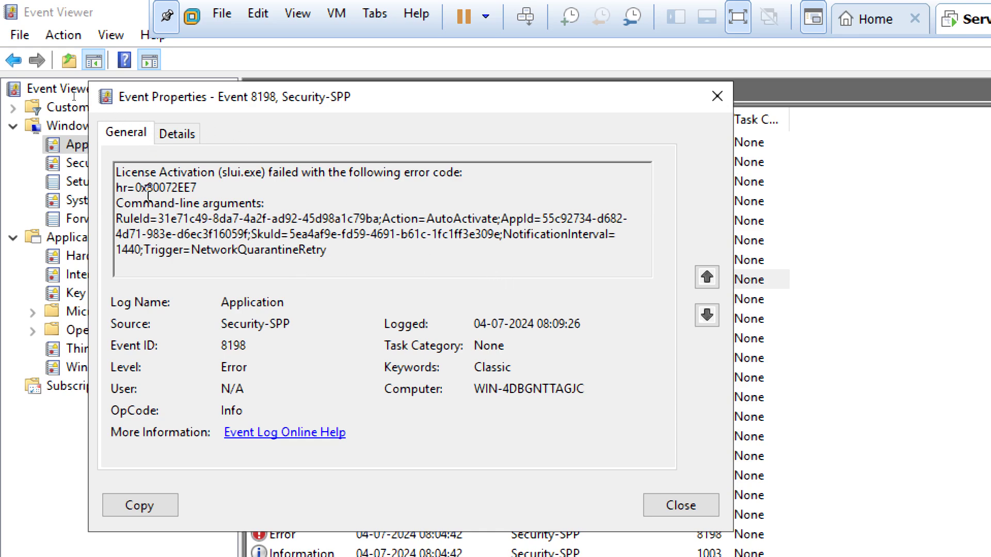
Highlight the error code 0x80072EE7 and slui.exe in the event message, and close the event properties
left_click_drag(135, 188, 236, 190)
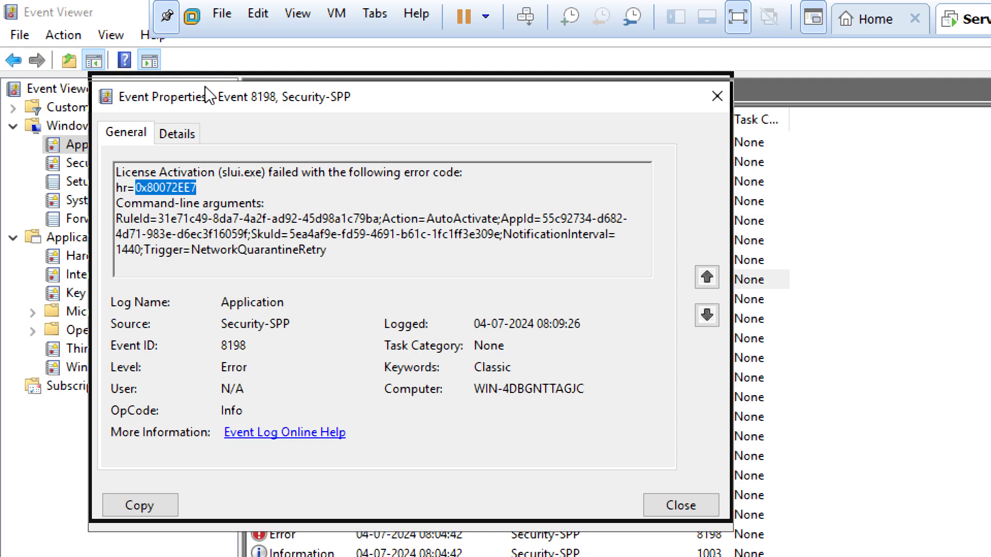
left_click_drag(210, 93, 210, 83)
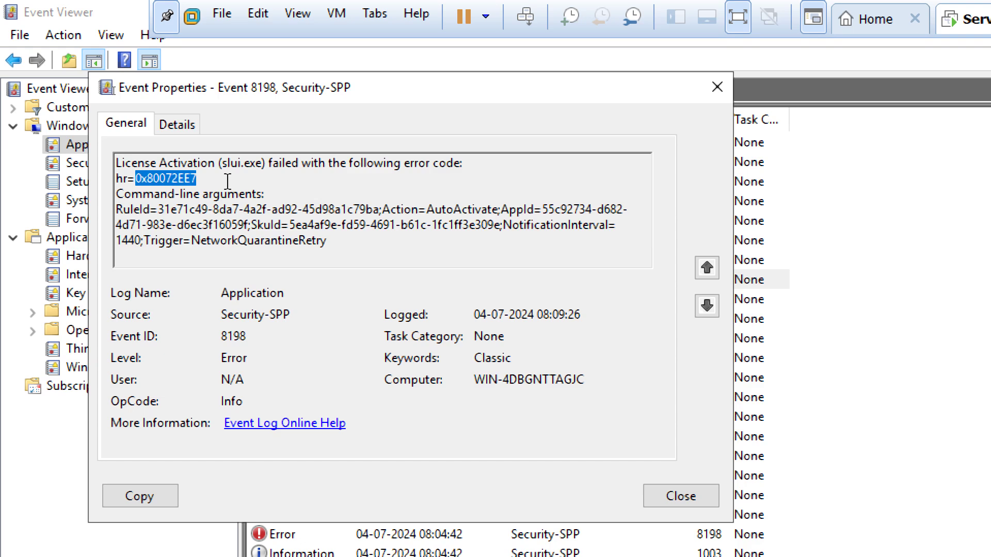
left_click_drag(222, 163, 261, 163)
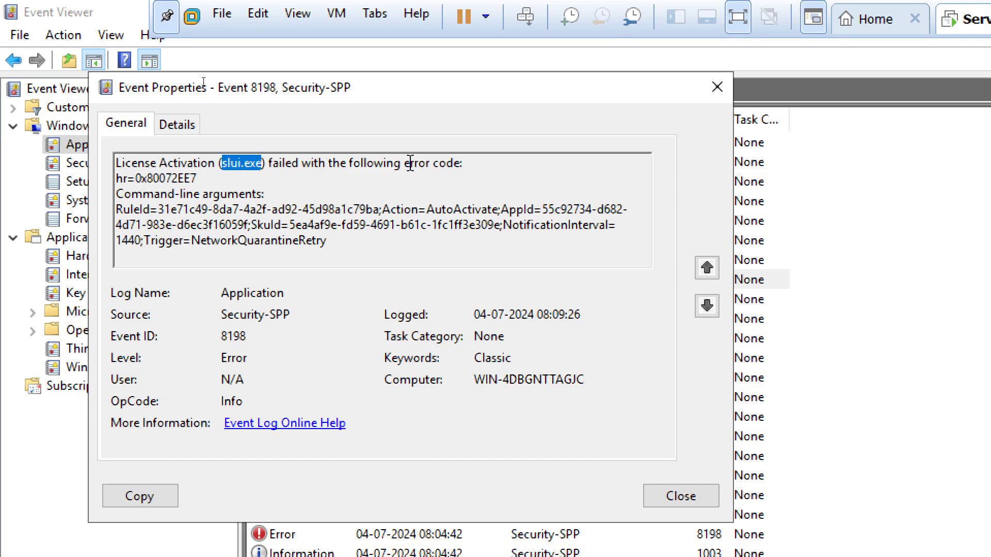
left_click_drag(405, 163, 459, 163)
left_click_drag(116, 178, 196, 178)
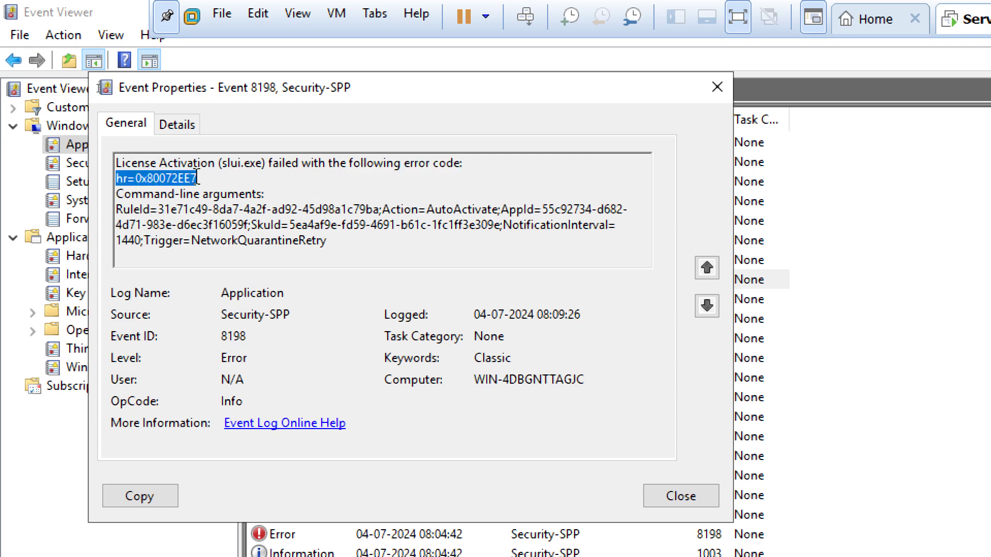
left_click(305, 193)
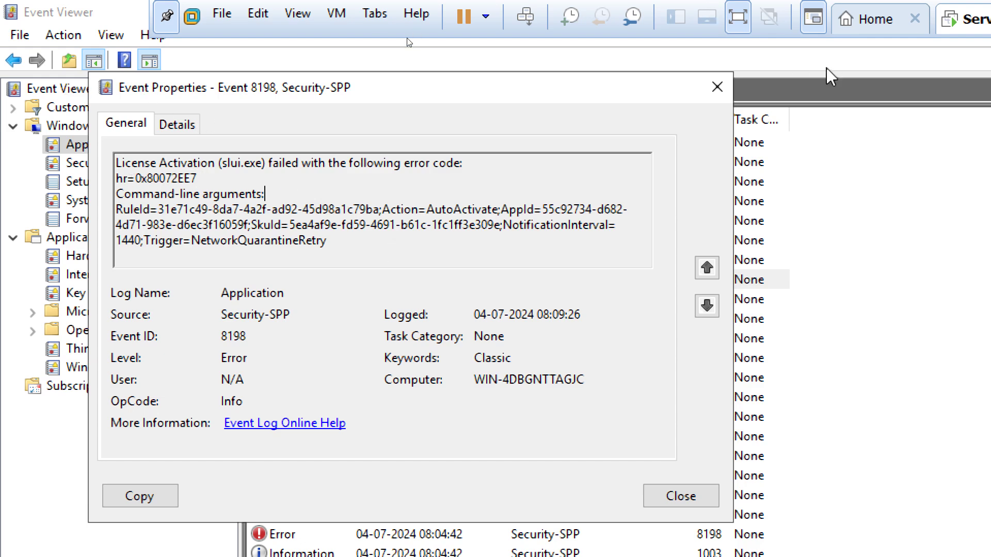
left_click(716, 87)
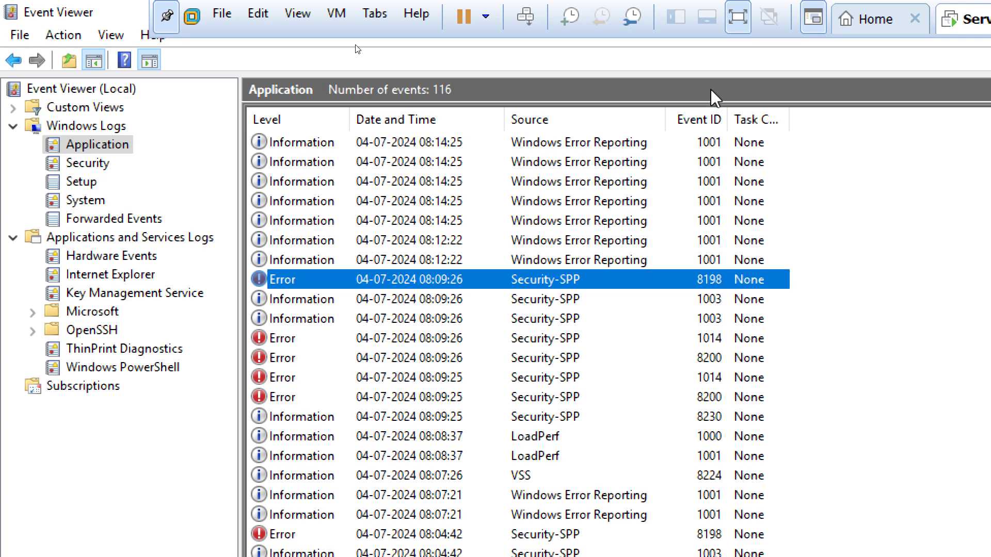
Open the properties of the 08:09:26 error with event ID 1014, highlight its hr=0x80072EE7 code, and close the properties
double_click(292, 338)
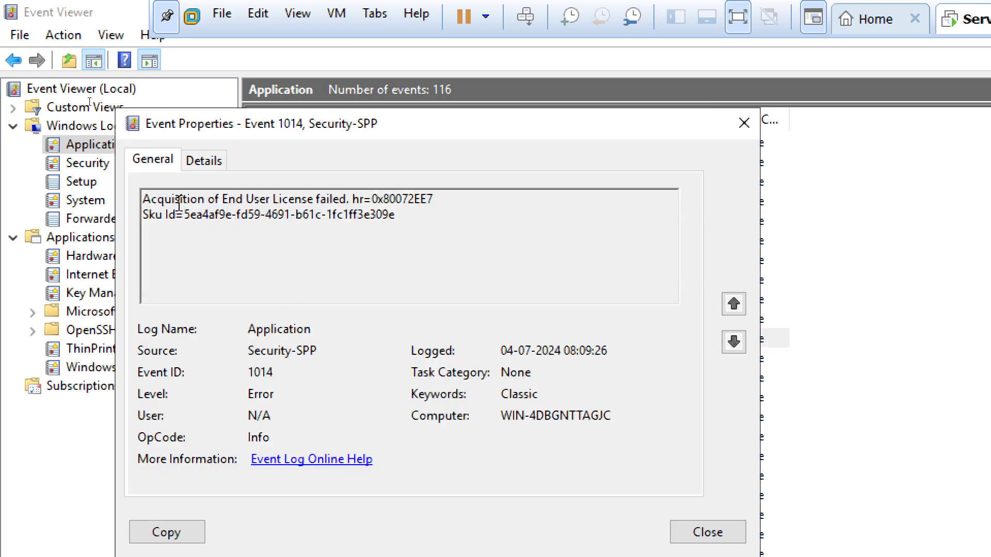
left_click_drag(350, 200, 432, 200)
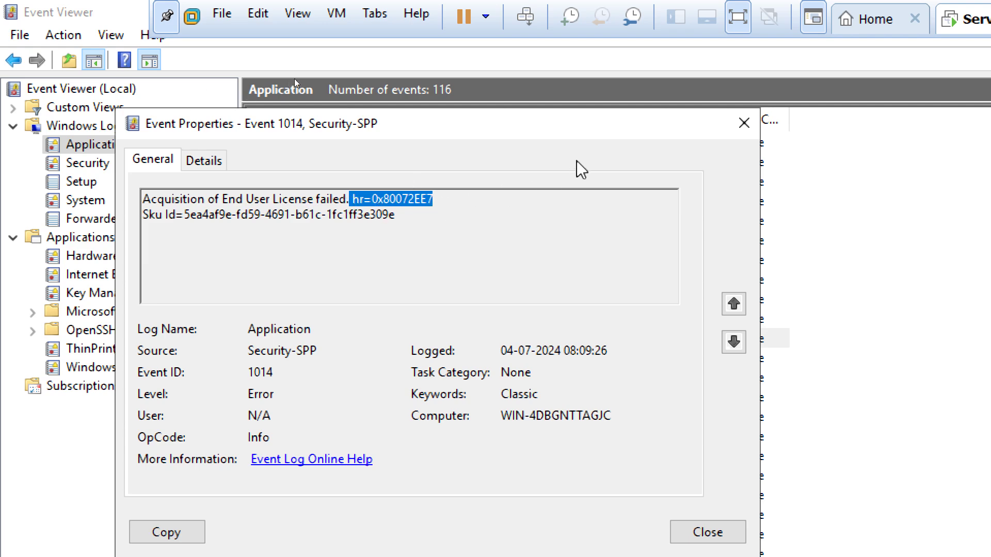
left_click(744, 123)
Reopen the 08:09:26 error with event ID 8198, highlight the code 0x80072EE7 in its message, and close the properties
double_click(286, 279)
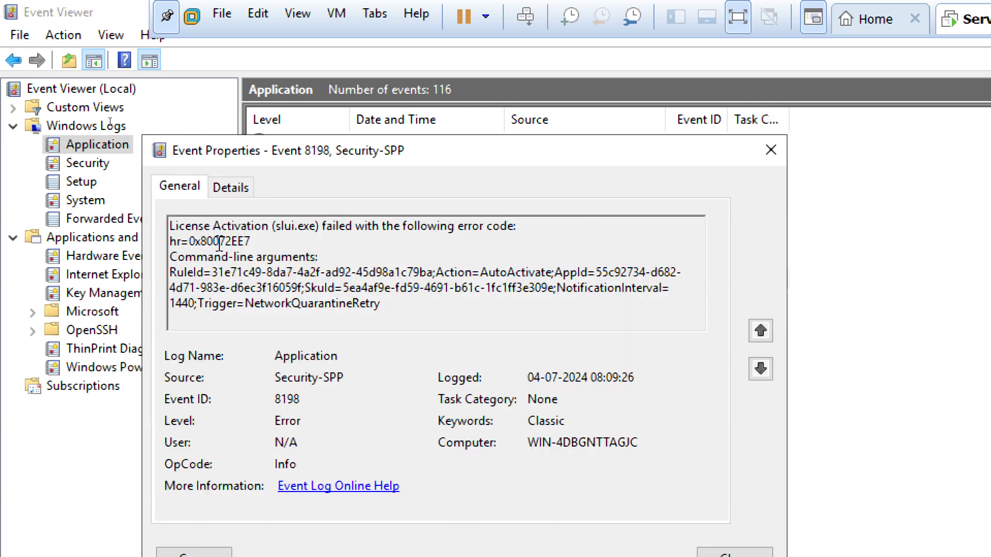
double_click(242, 241)
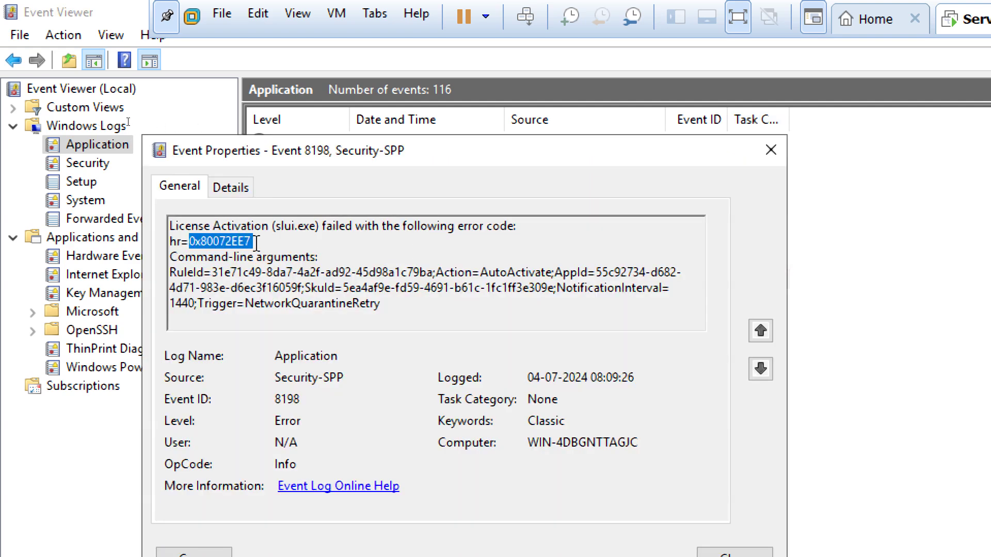
left_click(334, 245)
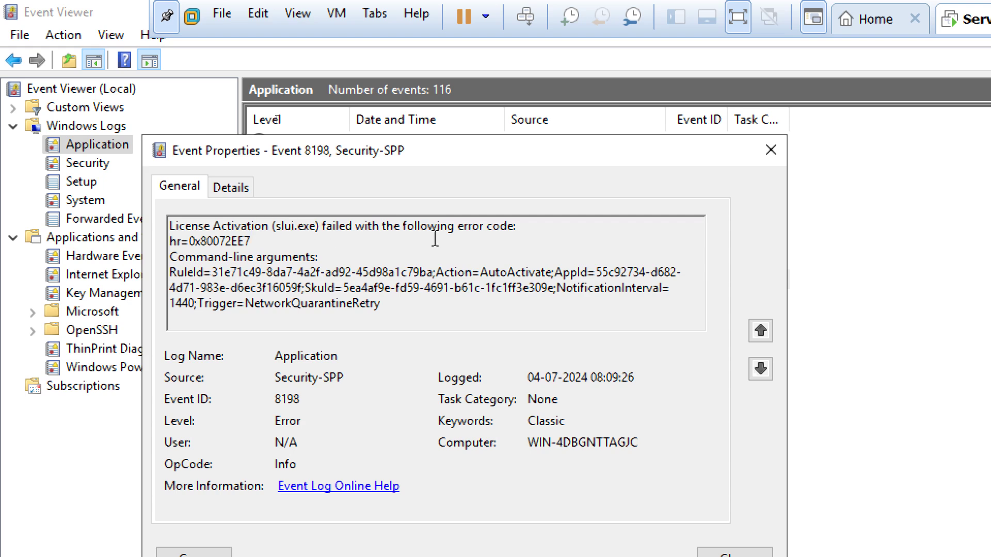
left_click(728, 150)
Reopen the 08:09:26 error with event ID 1014, highlight "of End User License failed" in its message, and close the properties
left_click(242, 343)
double_click(243, 345)
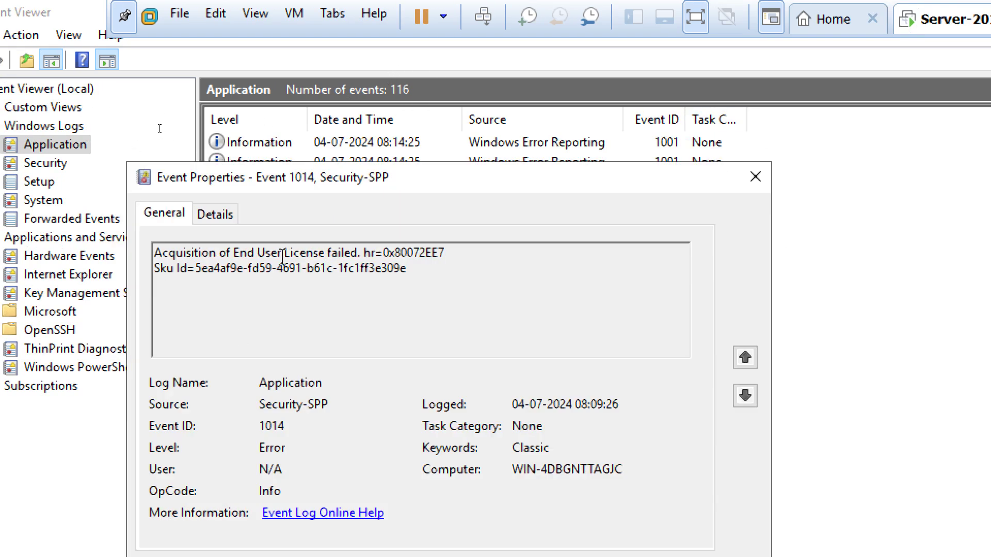
left_click_drag(230, 253, 360, 253)
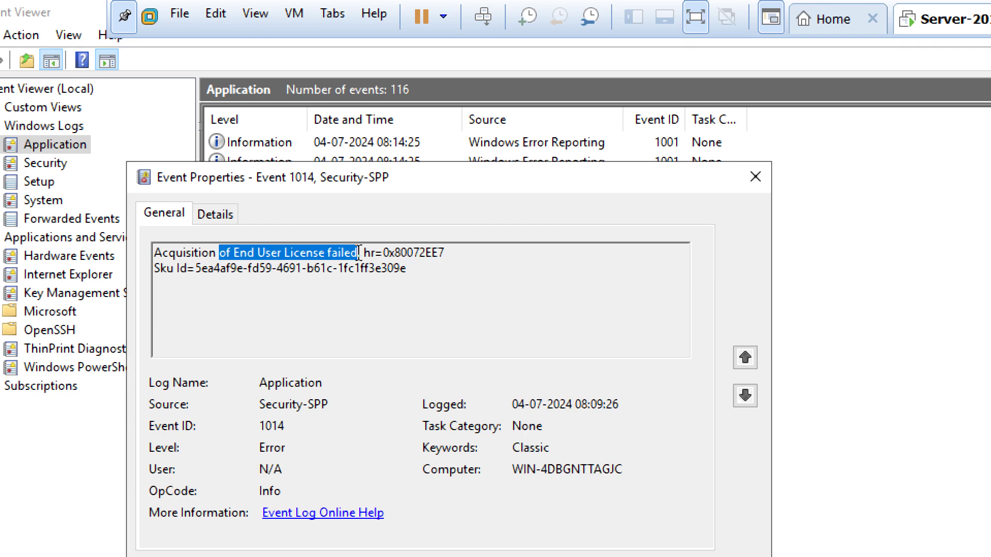
left_click(755, 176)
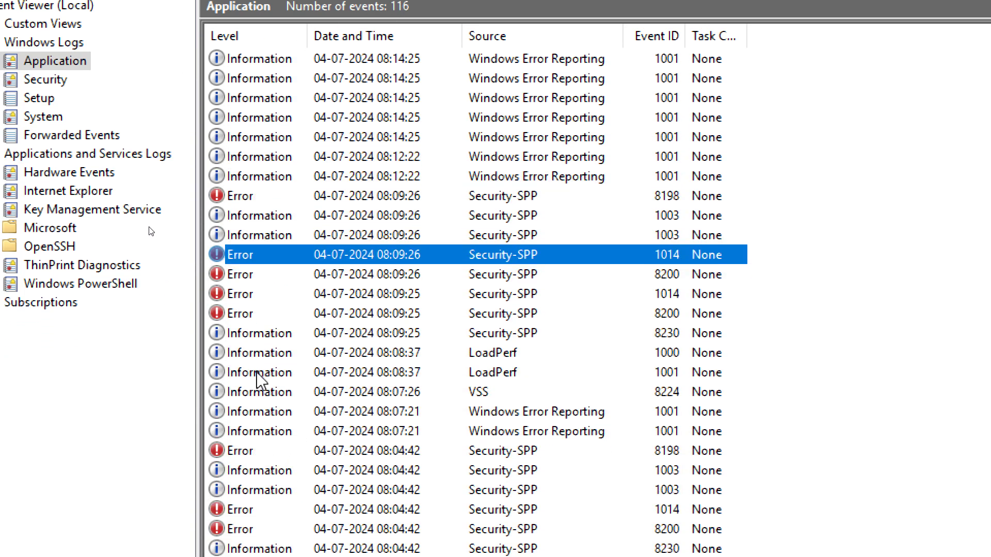
Open the properties of the 08:09:26 error with event ID 8200 and highlight the error code in its message
double_click(236, 277)
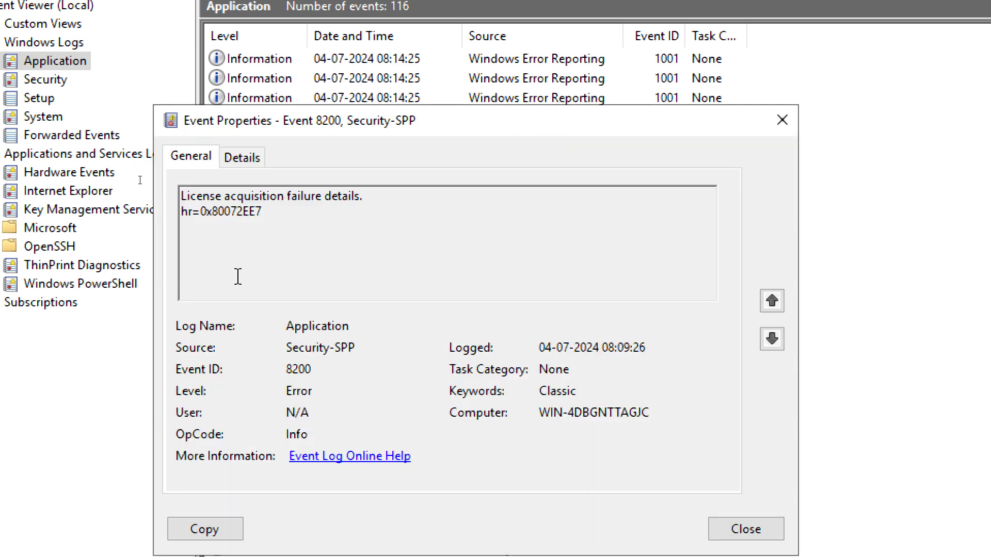
left_click_drag(386, 123, 378, 87)
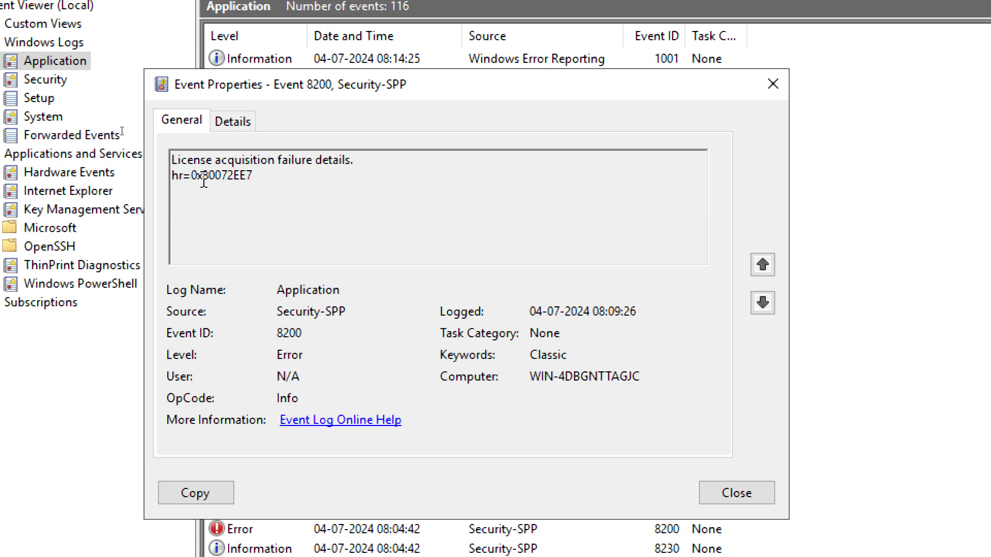
left_click_drag(192, 176, 272, 178)
left_click(273, 208)
Highlight the log name, source, computer and logged time of event 8200 in turn, and close its properties
left_click_drag(278, 291, 340, 284)
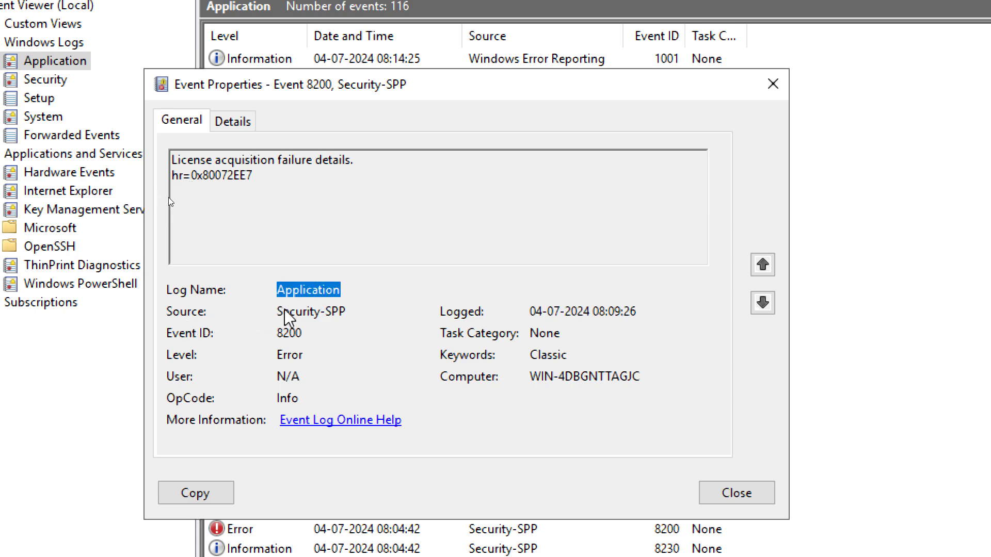
left_click_drag(344, 311, 278, 315)
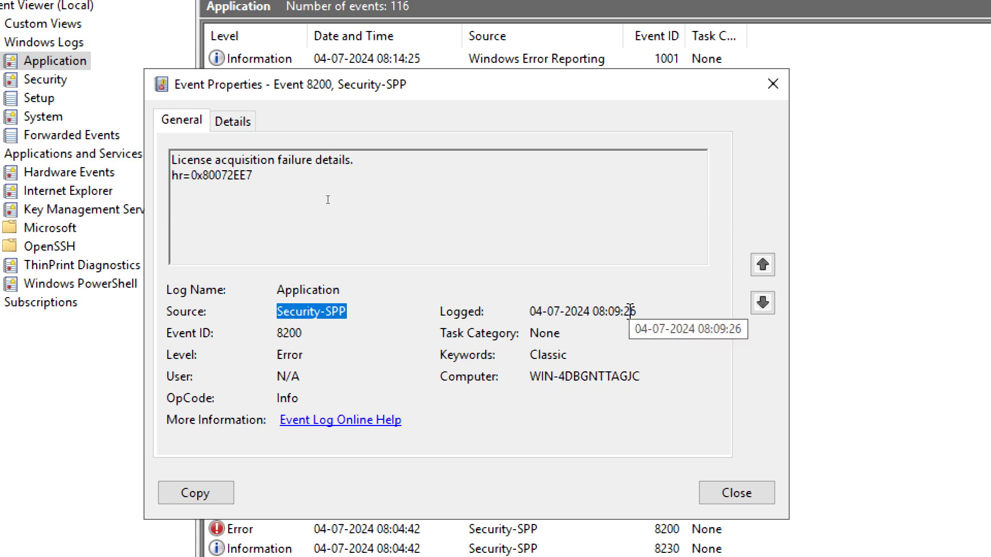
left_click_drag(630, 312, 590, 318)
left_click(601, 330)
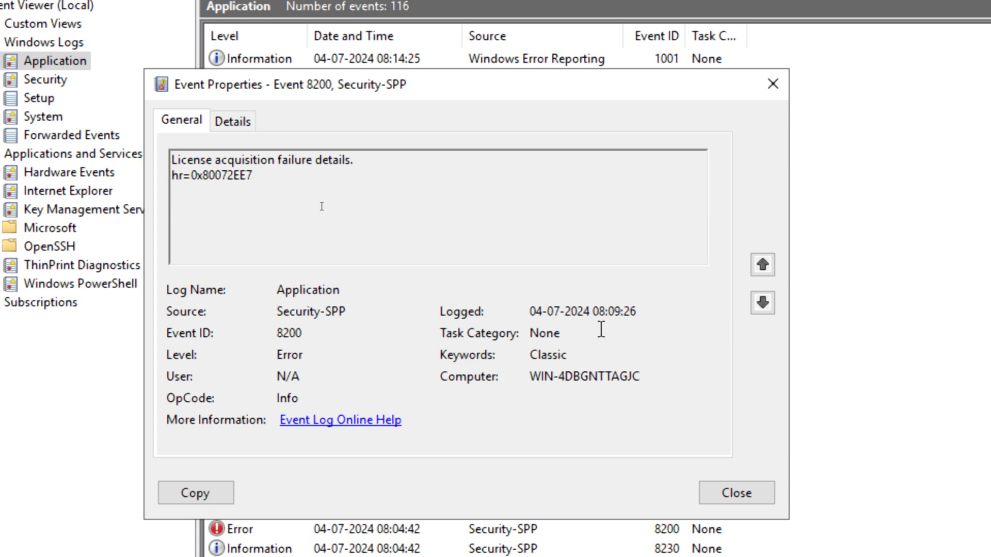
left_click_drag(539, 379, 635, 379)
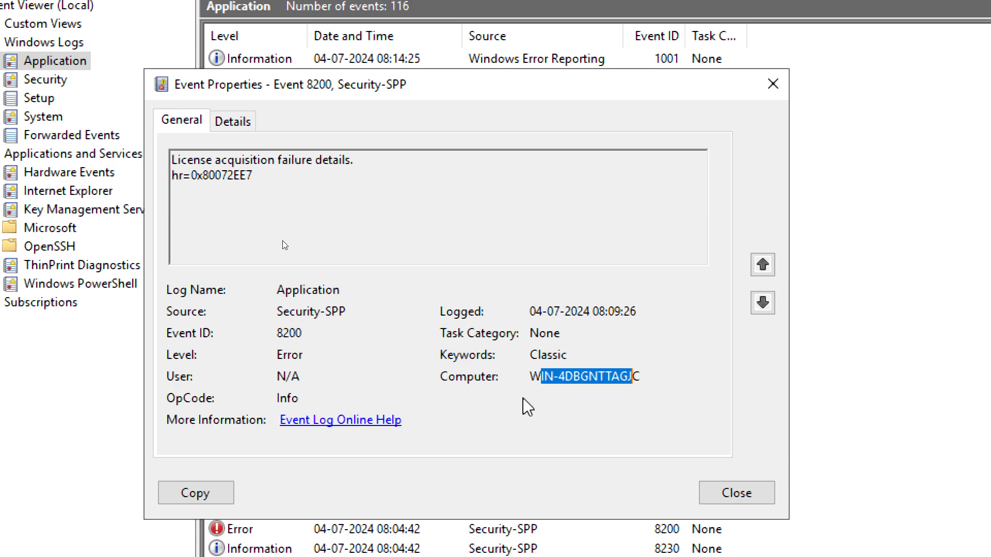
left_click_drag(536, 312, 631, 317)
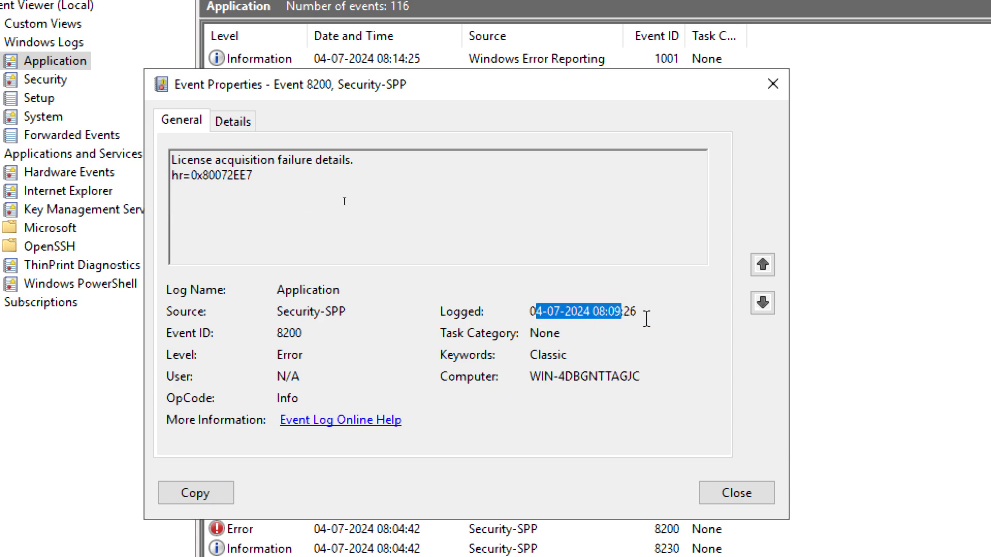
left_click(646, 319)
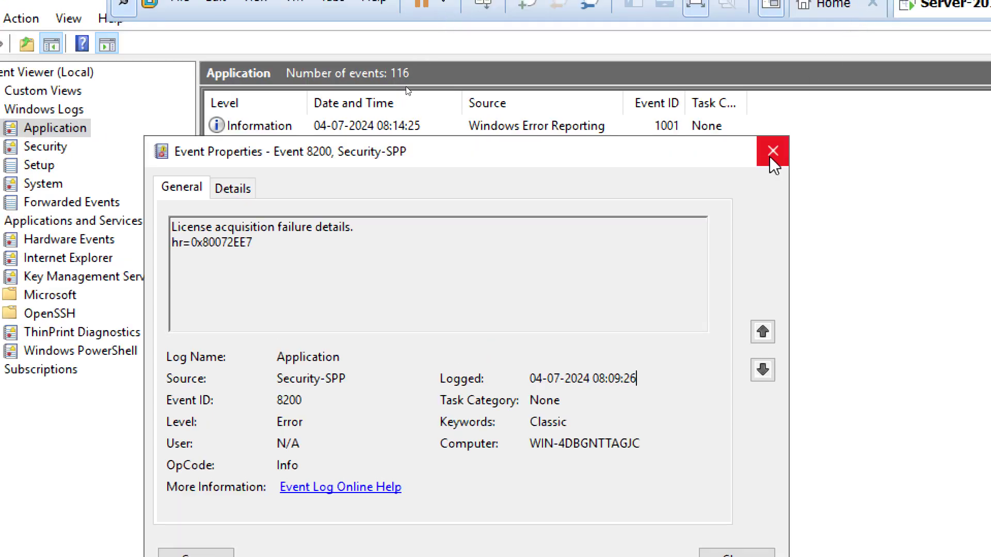
left_click(771, 158)
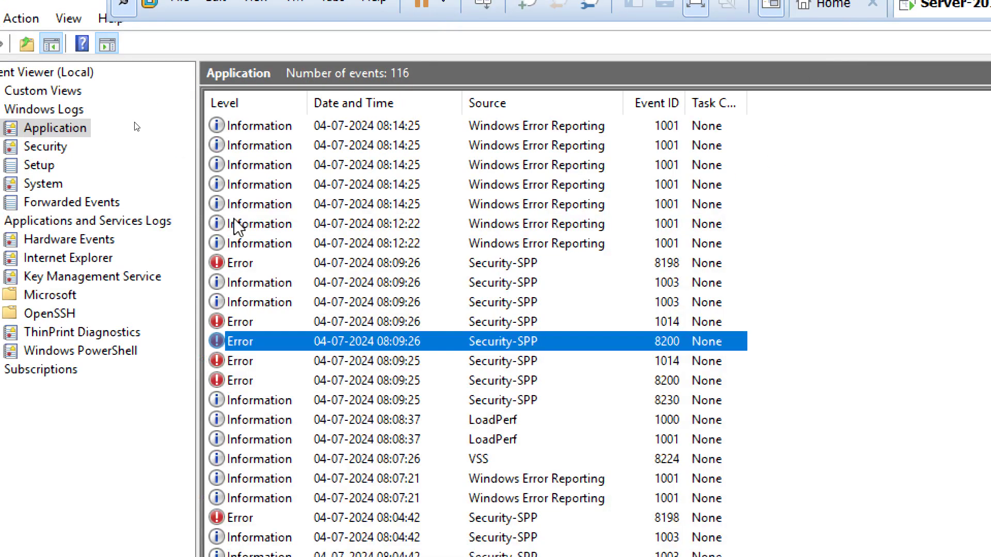
Open the 08:09:26 error with event ID 8198 again, highlight its logged time, and close the properties
left_click(239, 267)
double_click(239, 268)
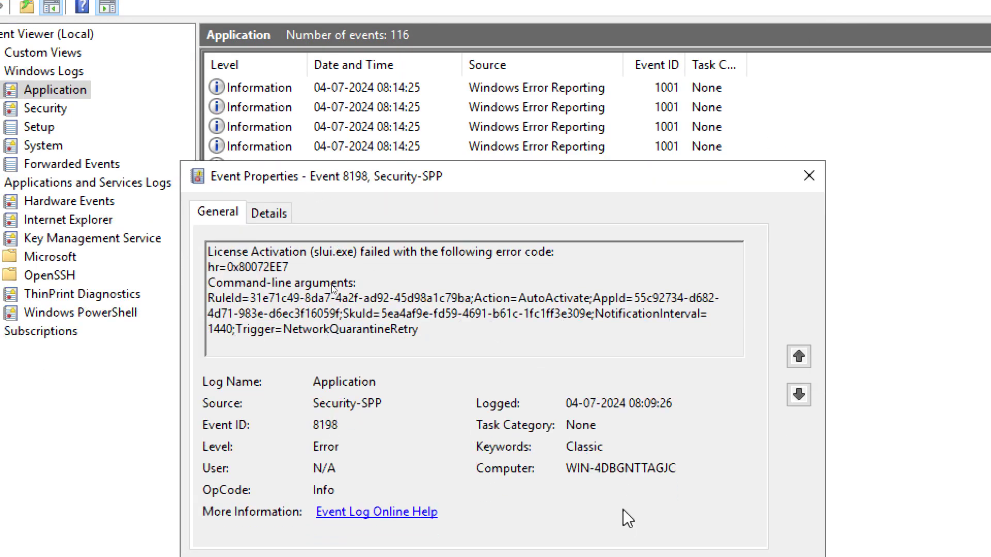
left_click_drag(631, 376, 676, 372)
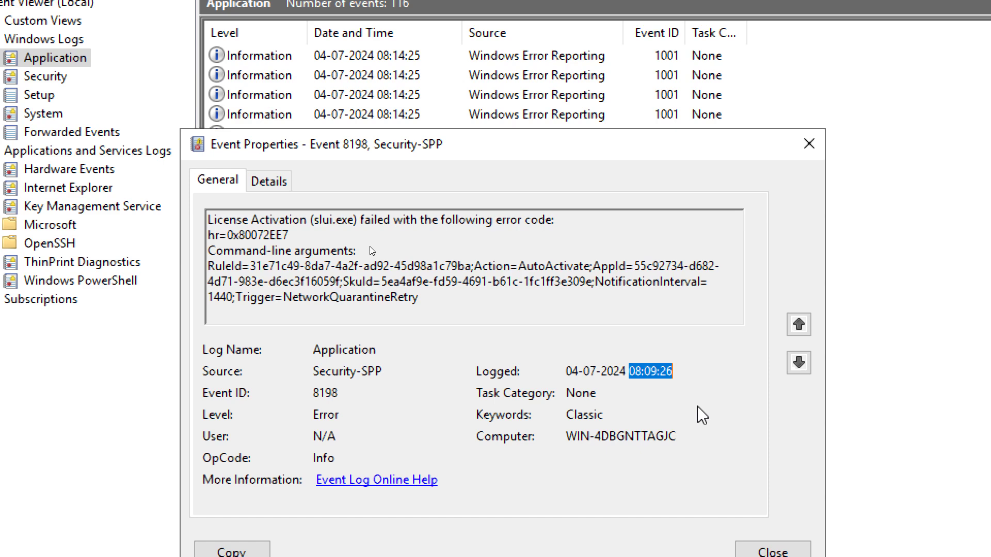
left_click(806, 151)
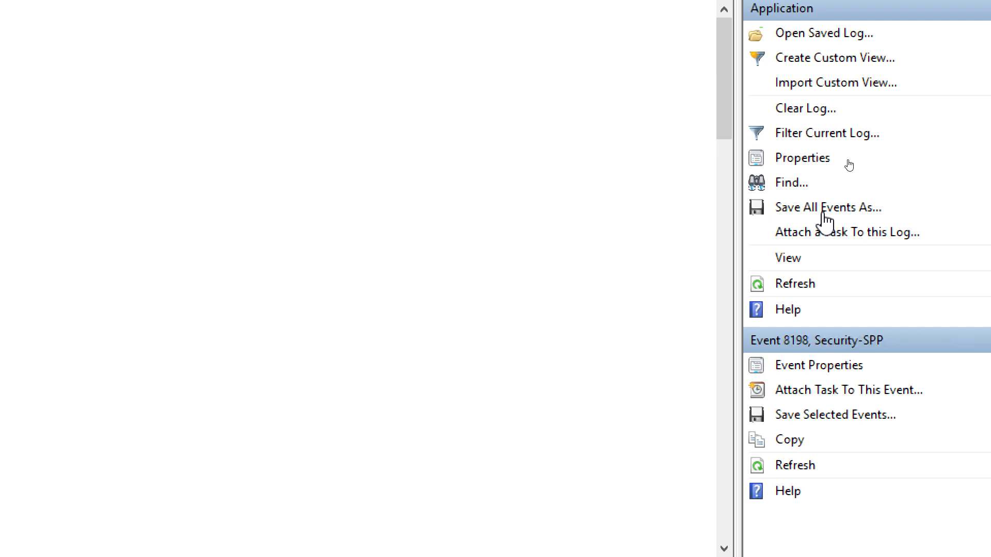
Filter the Application log to show only events of level Error
left_click(823, 133)
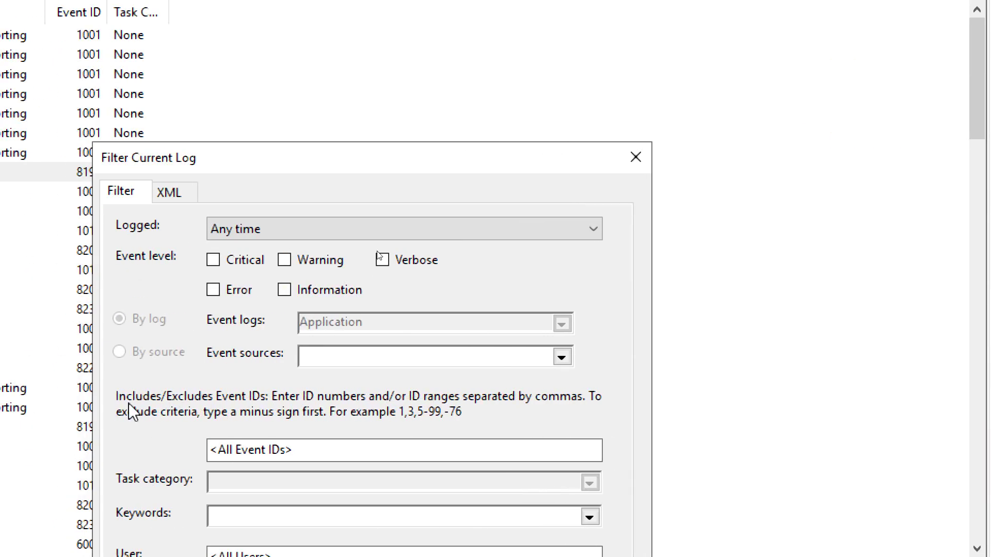
left_click(212, 294)
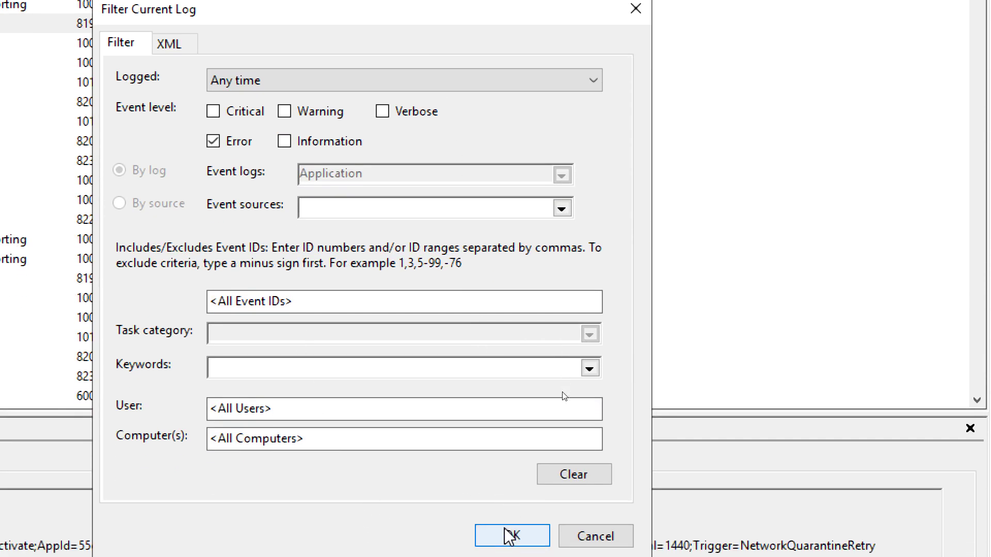
left_click(510, 534)
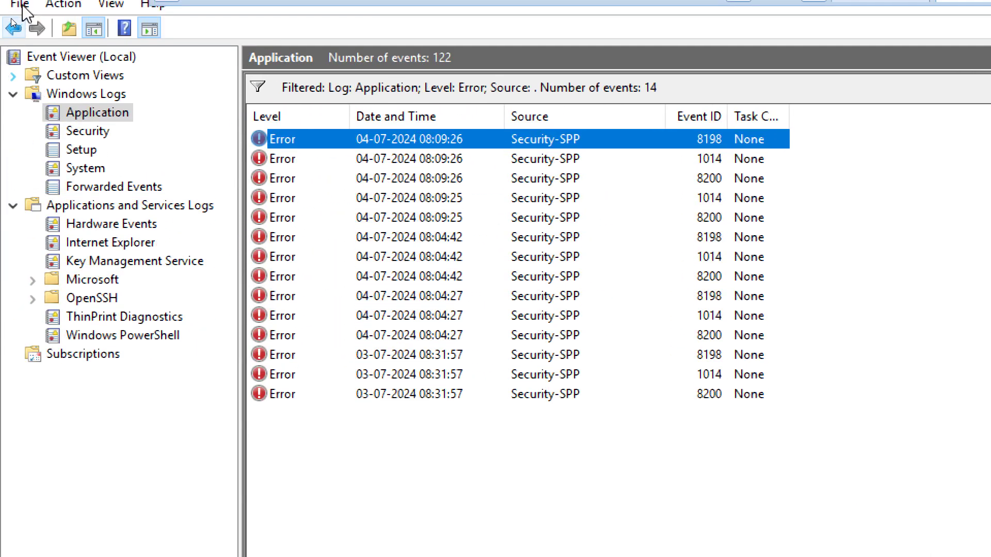
Expand Custom Views and Server Roles, and view the Remote Desktop Services and Administrative Events views
left_click(13, 76)
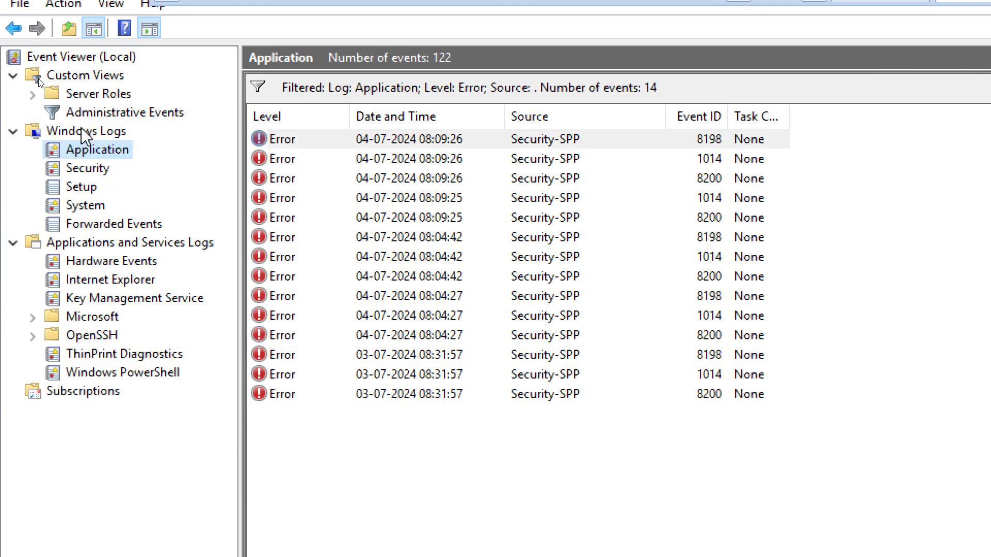
left_click(33, 96)
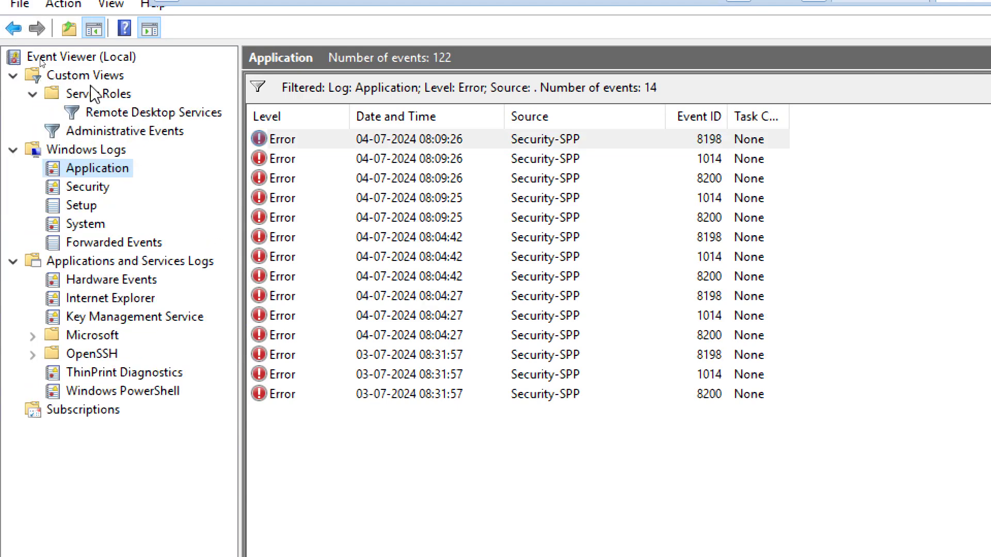
left_click(149, 113)
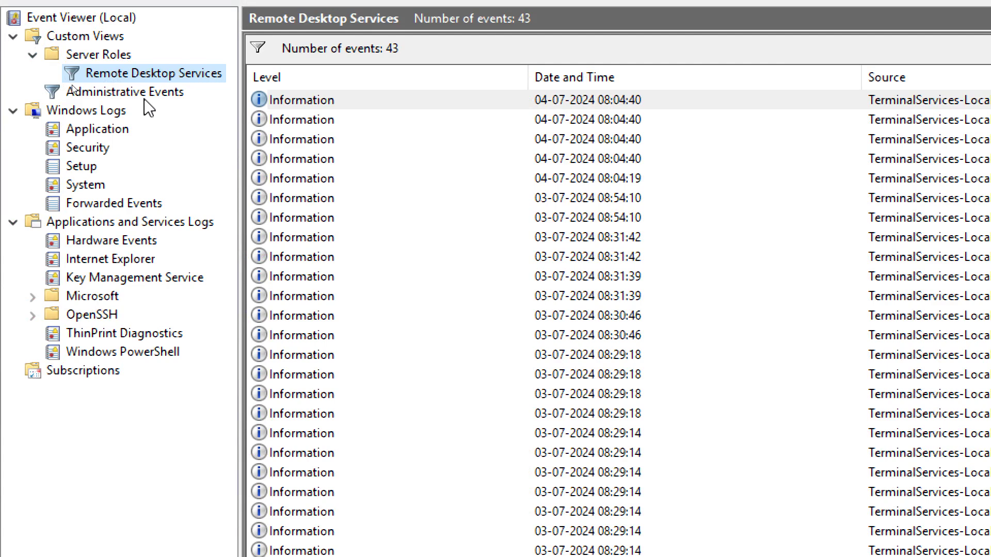
left_click(145, 93)
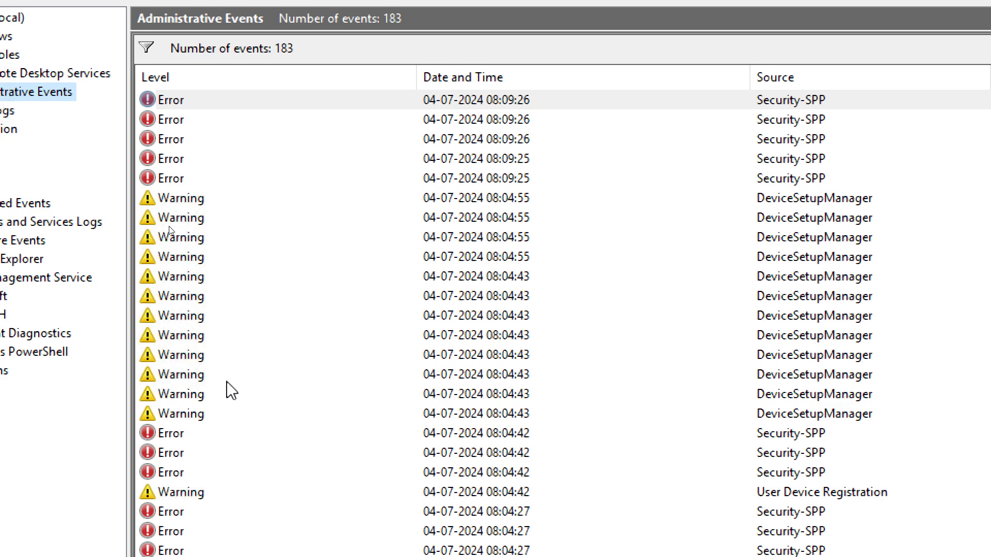
Open the first 08:09:26 error in Administrative Events, highlight "License Activation" in its message, and close the properties
left_click(169, 99)
double_click(168, 98)
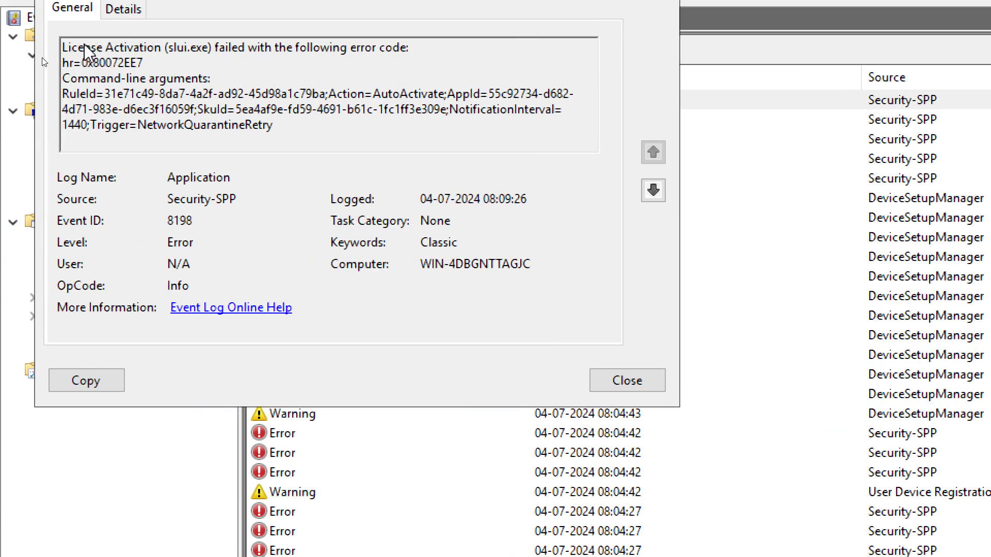
left_click_drag(78, 46, 171, 54)
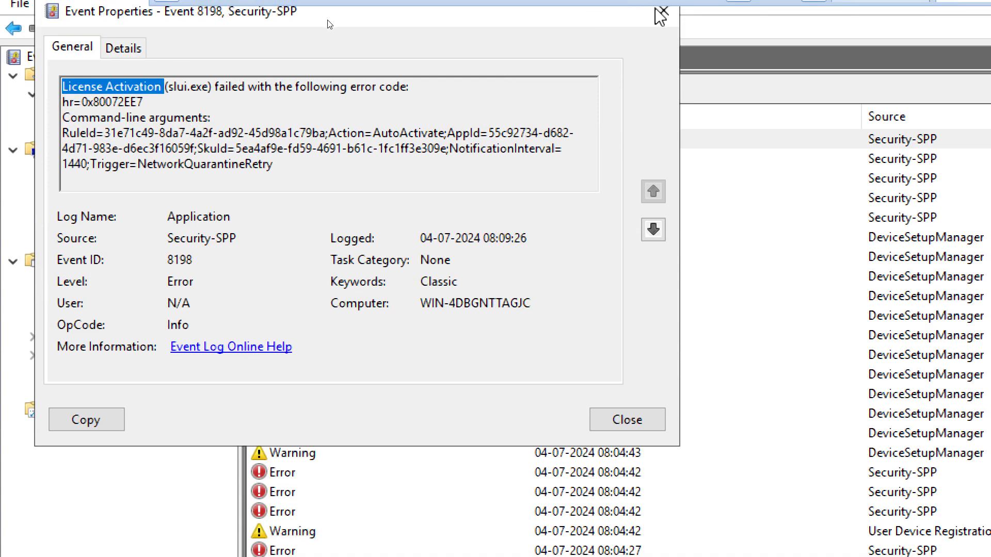
left_click(664, 13)
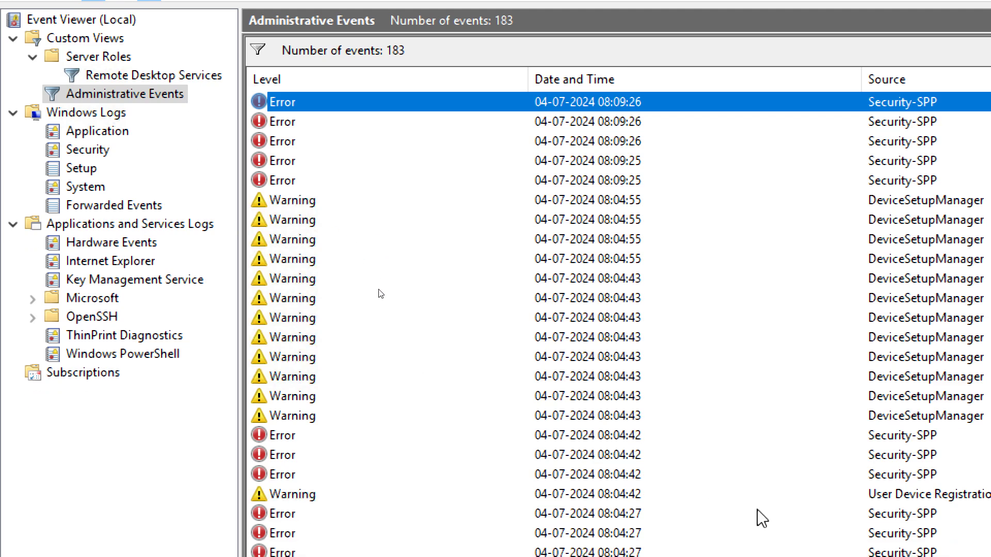
Open the first 08:04:55 DeviceSetupManager warning, highlight WMIS in its message, close the properties, and look through the Administrative Events list
double_click(285, 199)
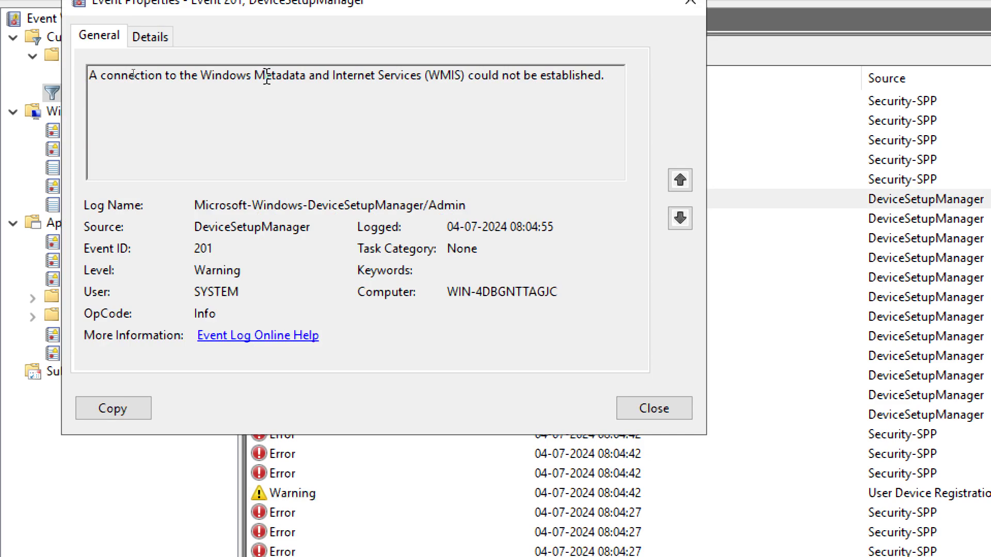
left_click_drag(282, 76, 454, 73)
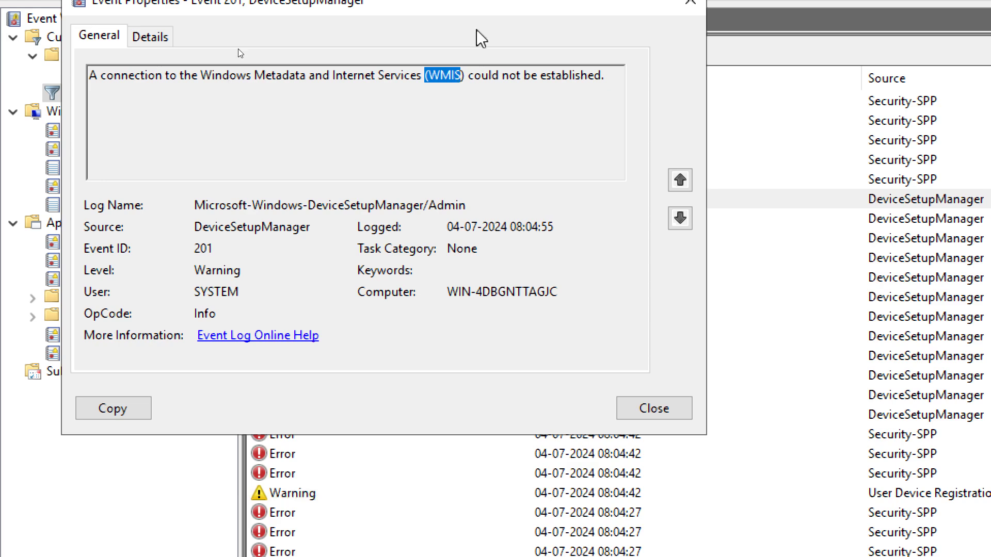
left_click(704, 15)
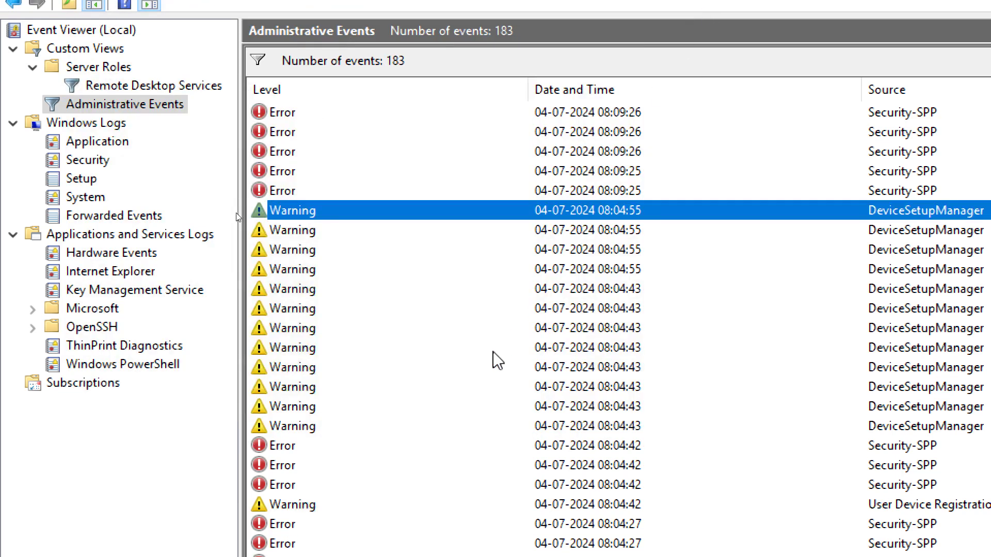
scroll(452, 392, "down", 6)
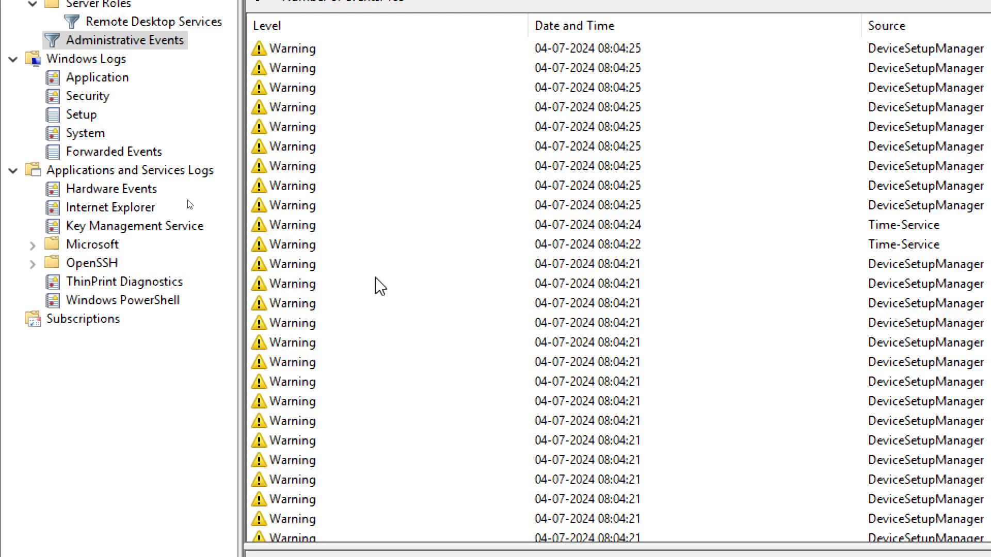
scroll(405, 245, "up", 8)
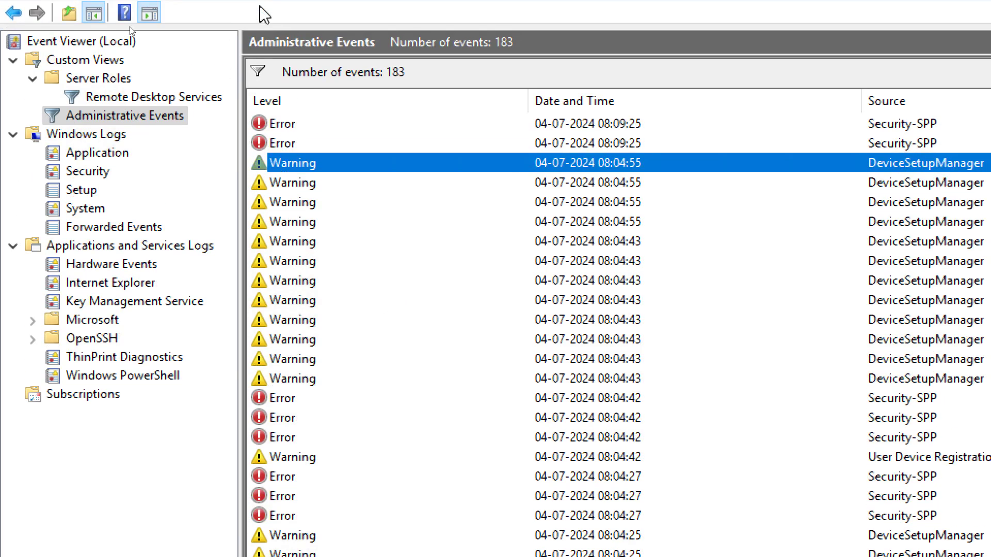
Close Event Viewer, open Server Manager, and look through the Local Server page down to its Events list
mouse_move(289, 4)
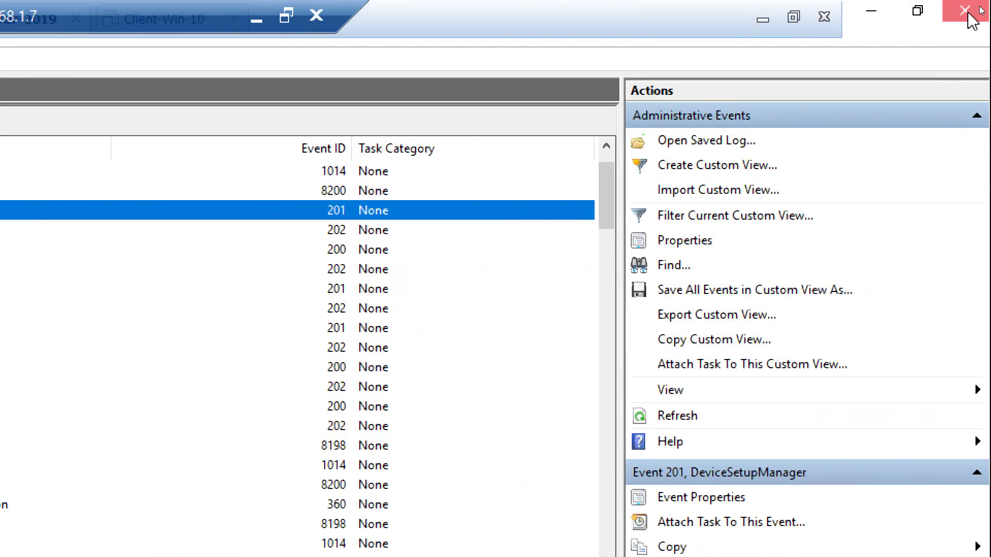
left_click(965, 11)
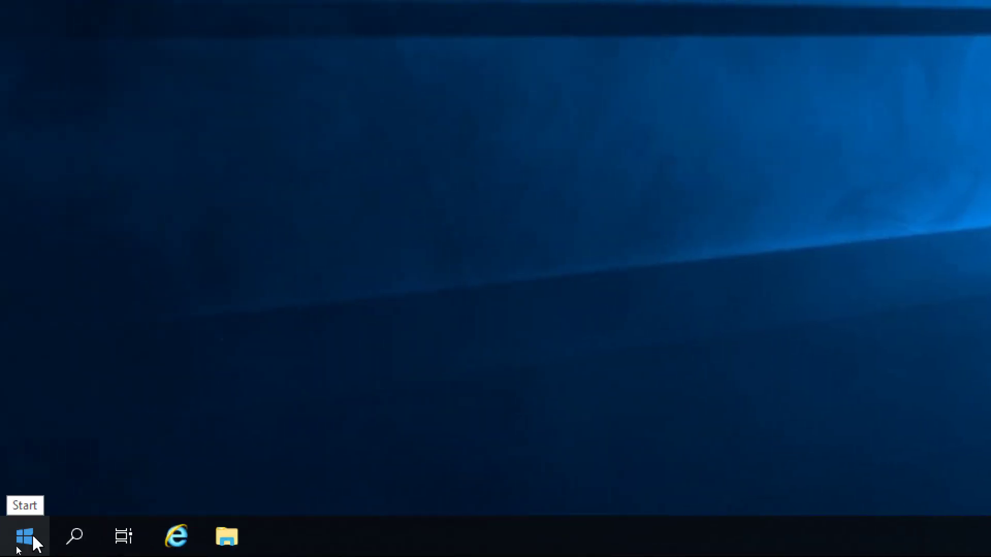
left_click(34, 540)
left_click(351, 275)
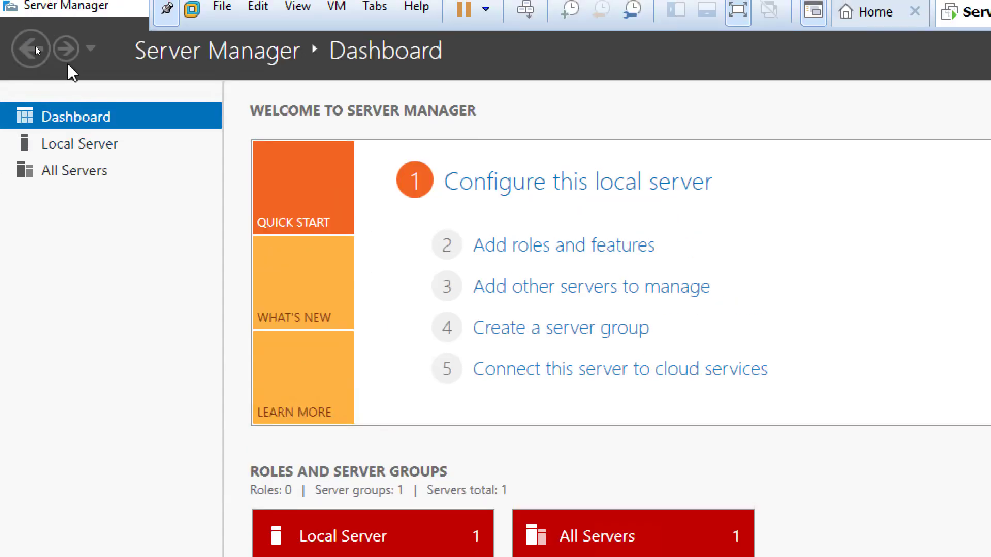
left_click(91, 148)
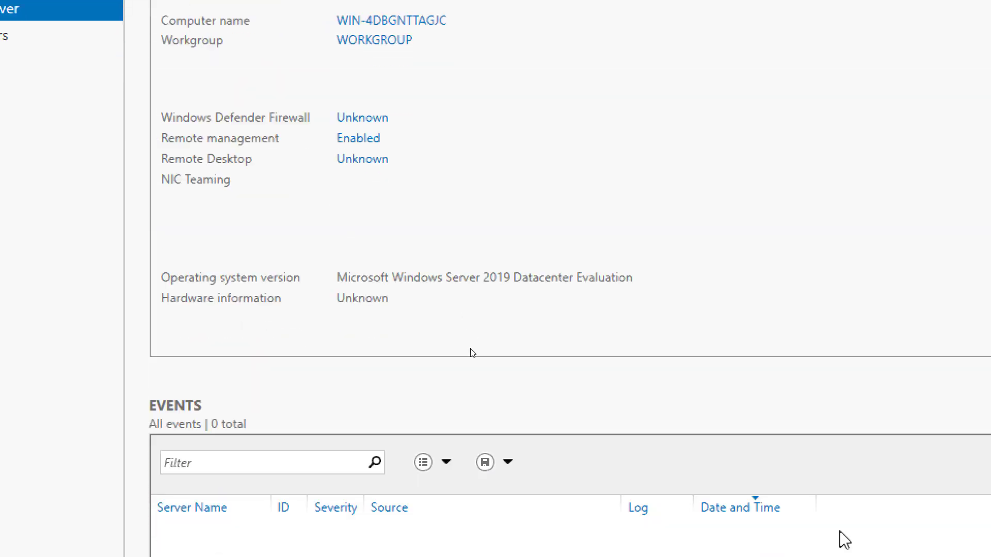
scroll(617, 451, "down", 10)
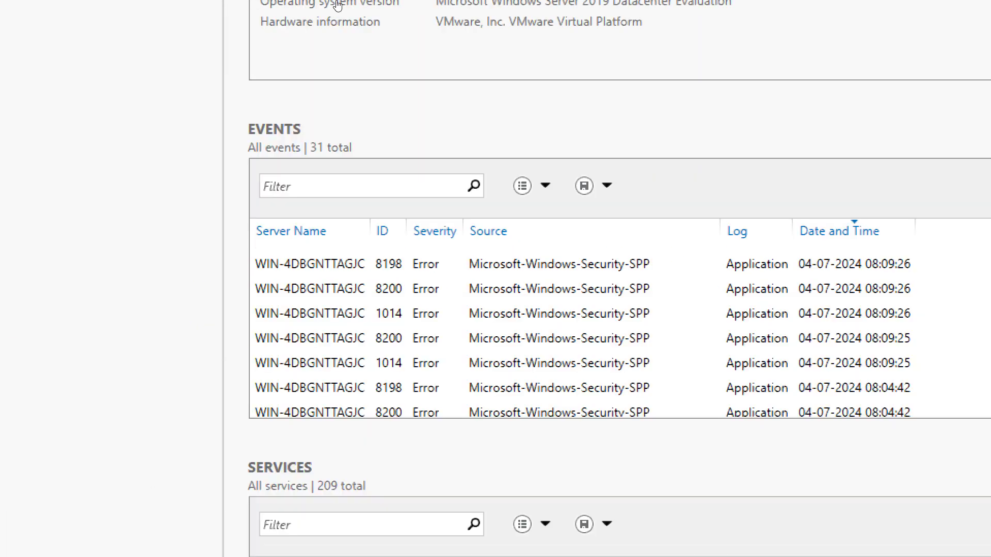
Minimize the remote session, set the Magnifier zoom to 100%, and return to the Server Manager session
mouse_move(633, 4)
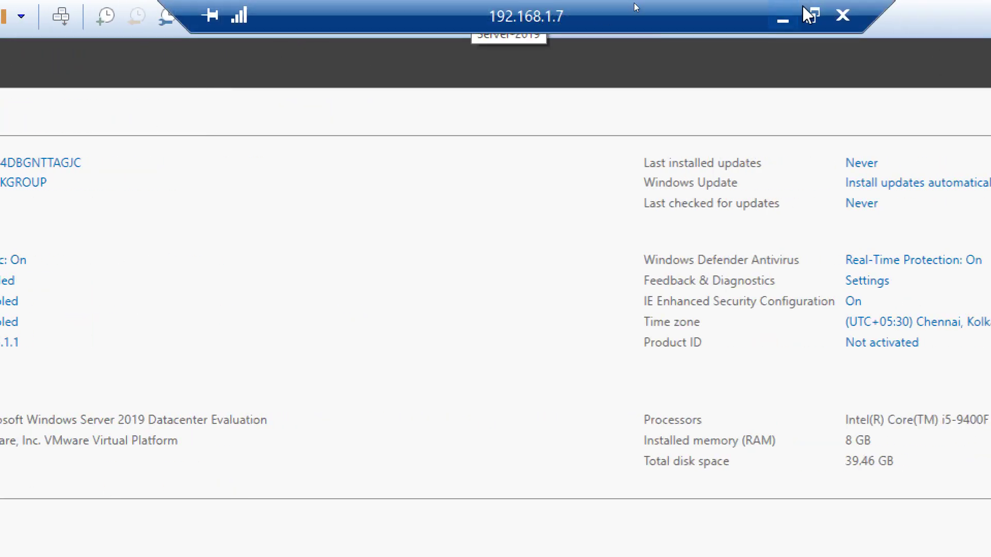
left_click(782, 19)
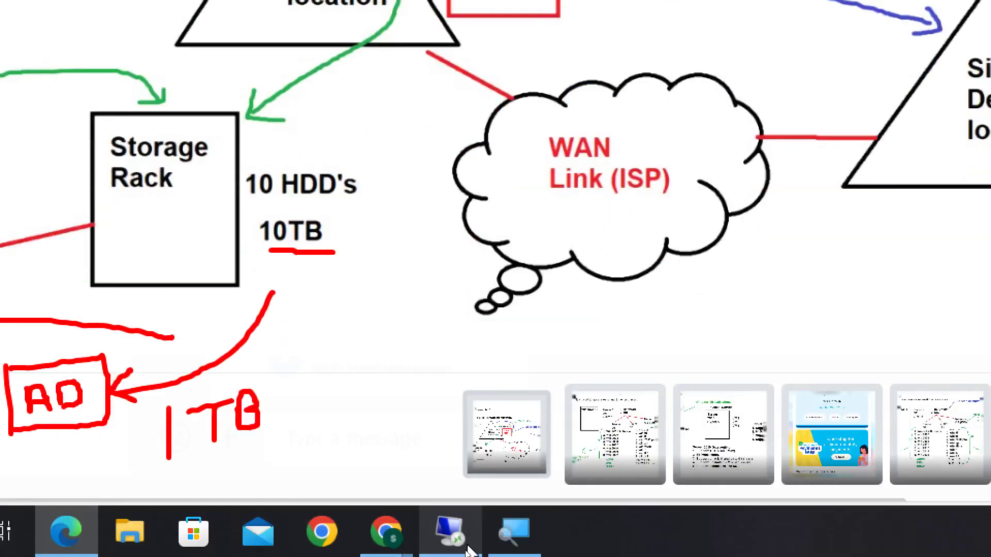
left_click(511, 534)
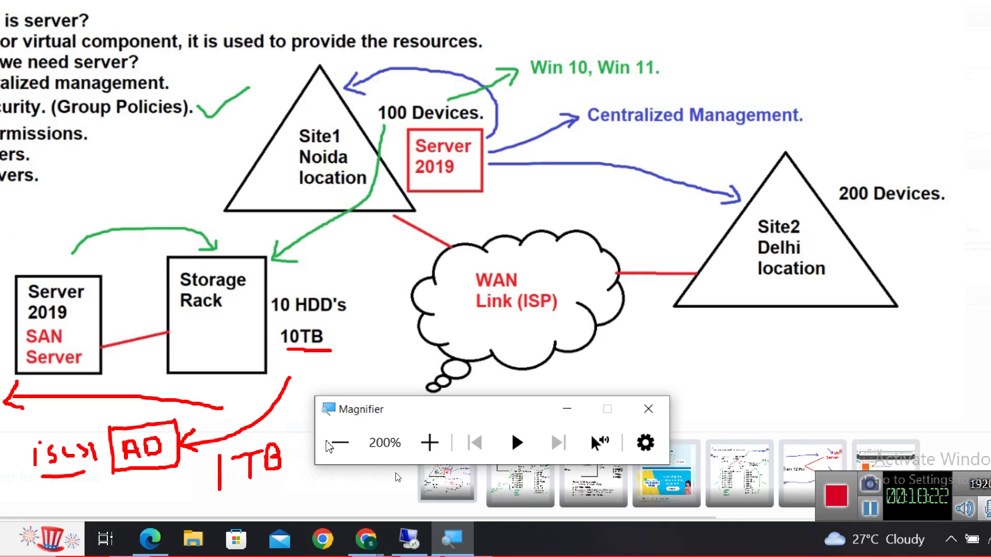
left_click(333, 443)
key("alt+Tab")
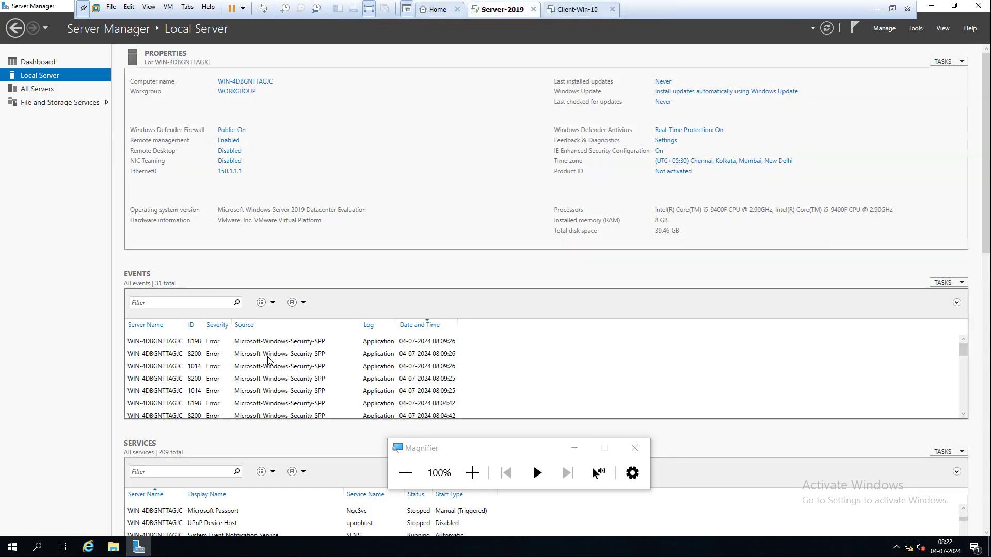
Read the messages of the 08:09:26 errors 8198, 8200 and 1014 in the Local Server Events list
left_click(213, 344)
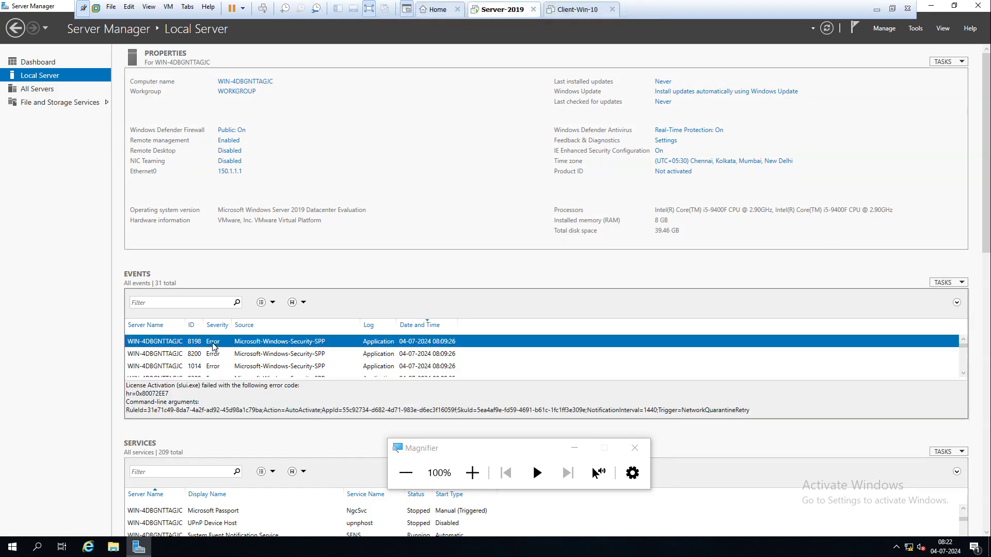
left_click(241, 353)
left_click(202, 366)
scroll(267, 361, "down", 2)
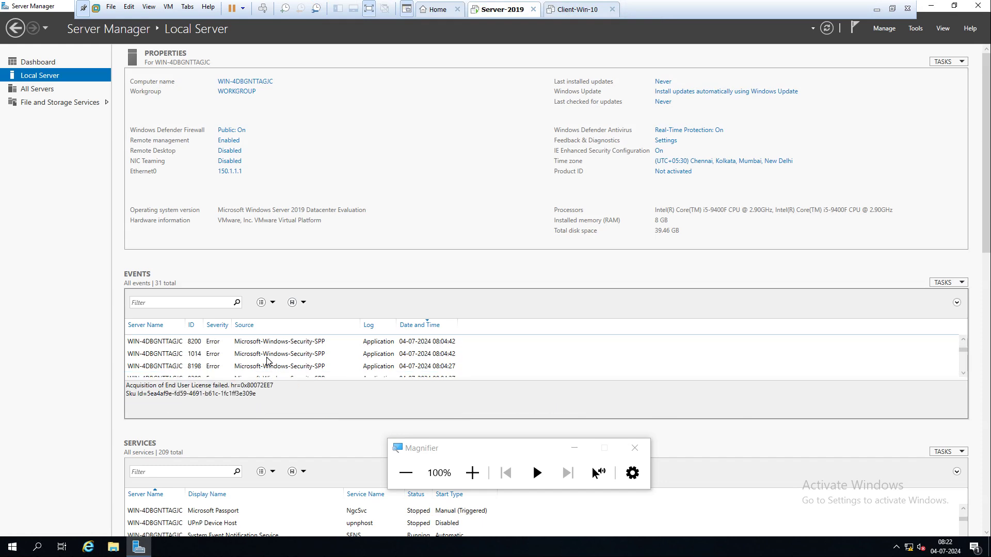
Magnify the view to 200%, copy the 08:04:42 event 8200, and highlight the full message of the 08:04:42 event 1014
left_click(472, 473)
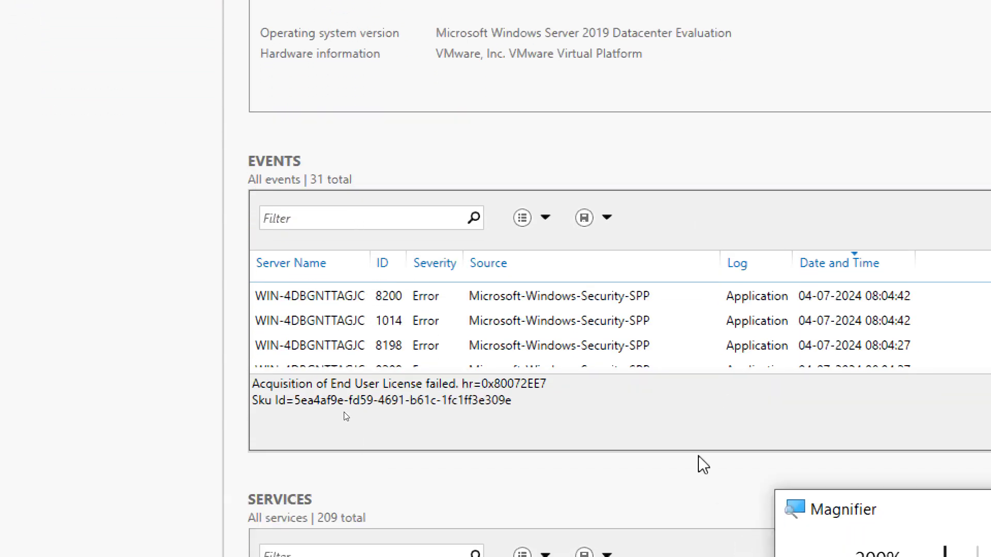
right_click(338, 306)
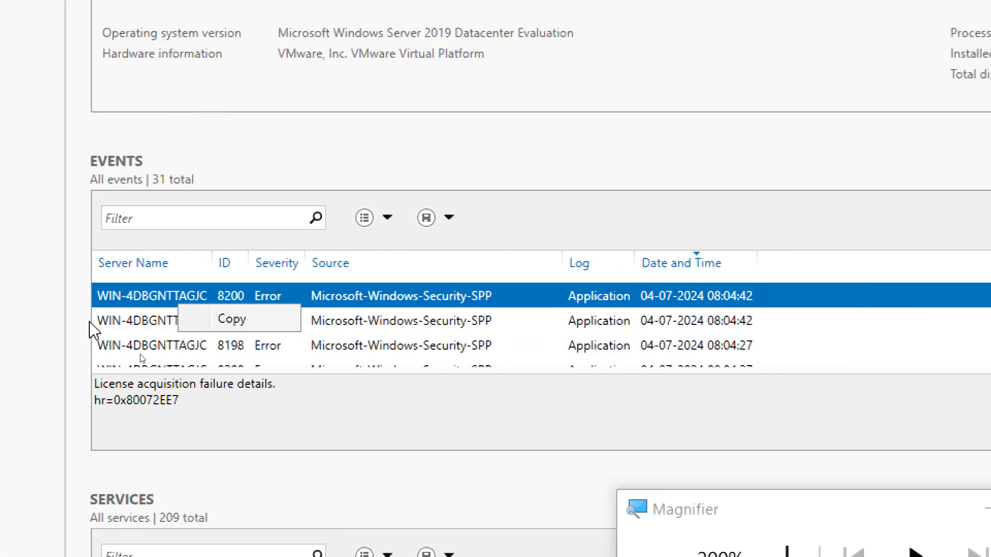
left_click(225, 320)
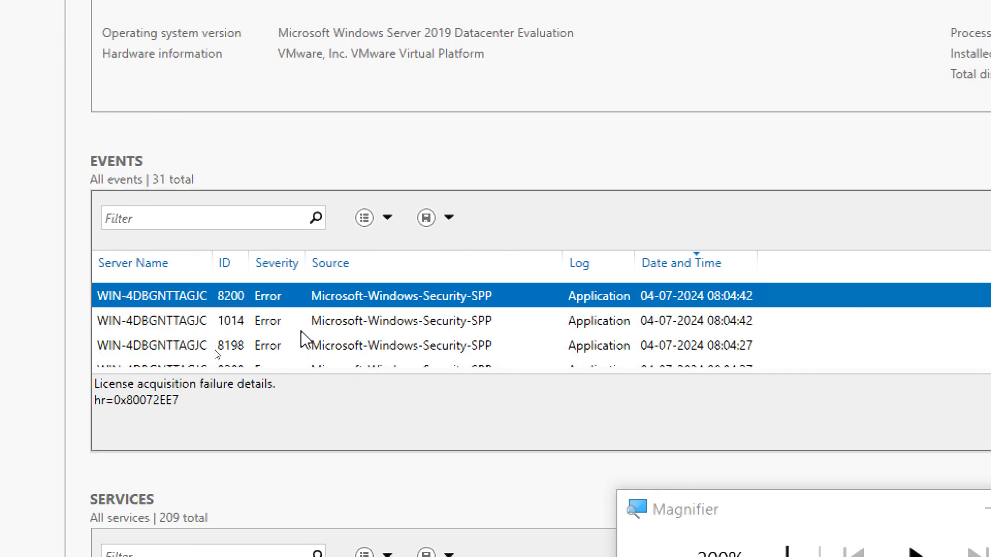
left_click(178, 322)
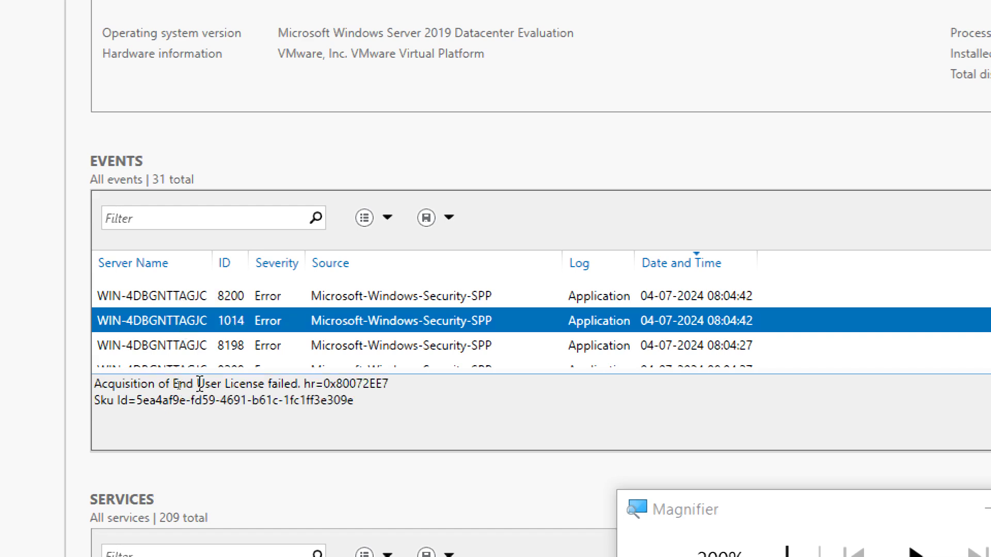
triple_click(340, 394)
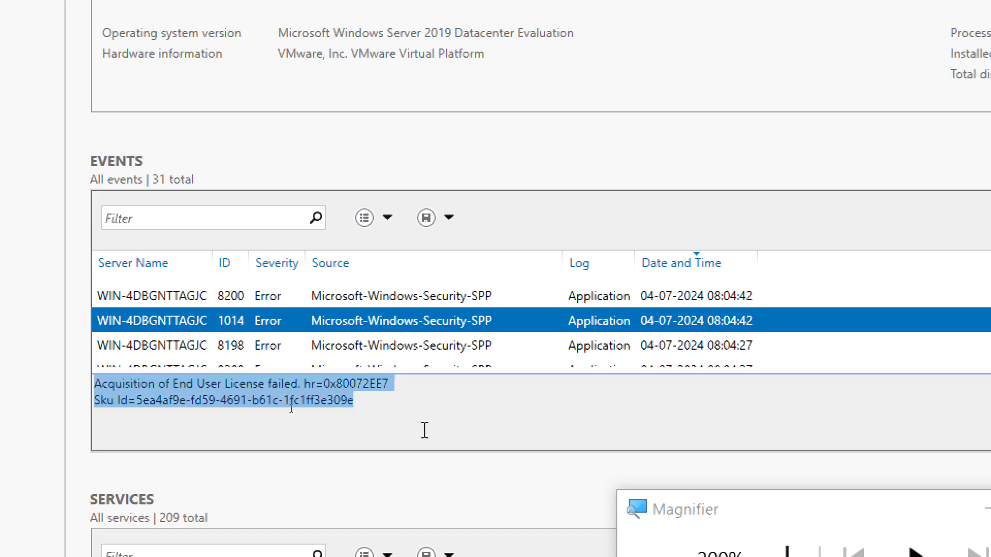
Read the messages of the 08:04:27 error 8198 and the 08:44:06 Time-Service warning, and look further down the page
left_click(224, 351)
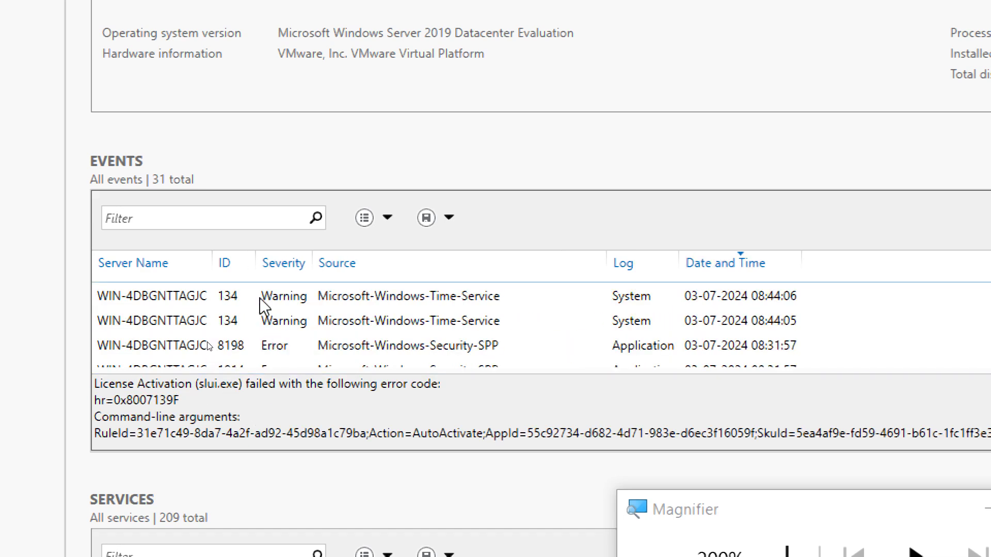
left_click(199, 299)
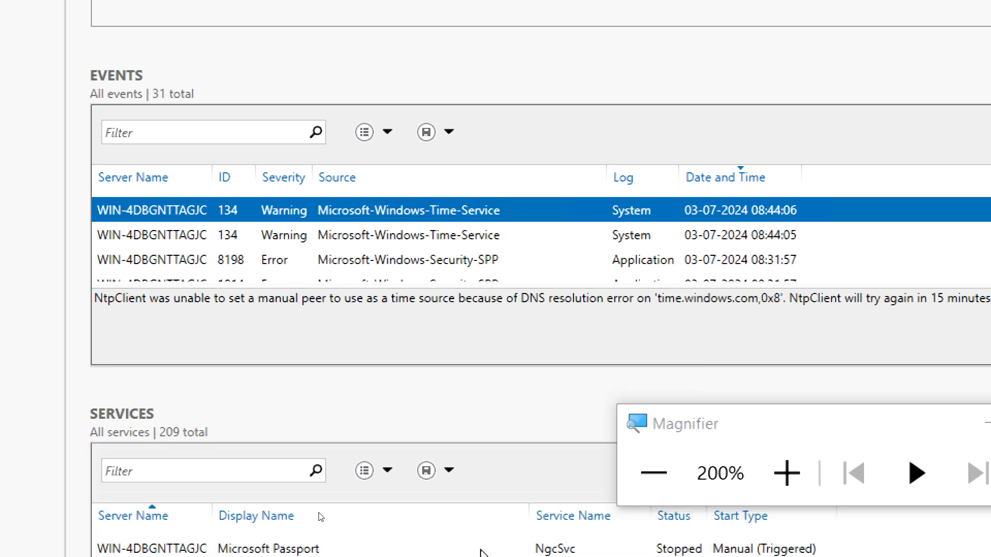
scroll(369, 454, "down", 5)
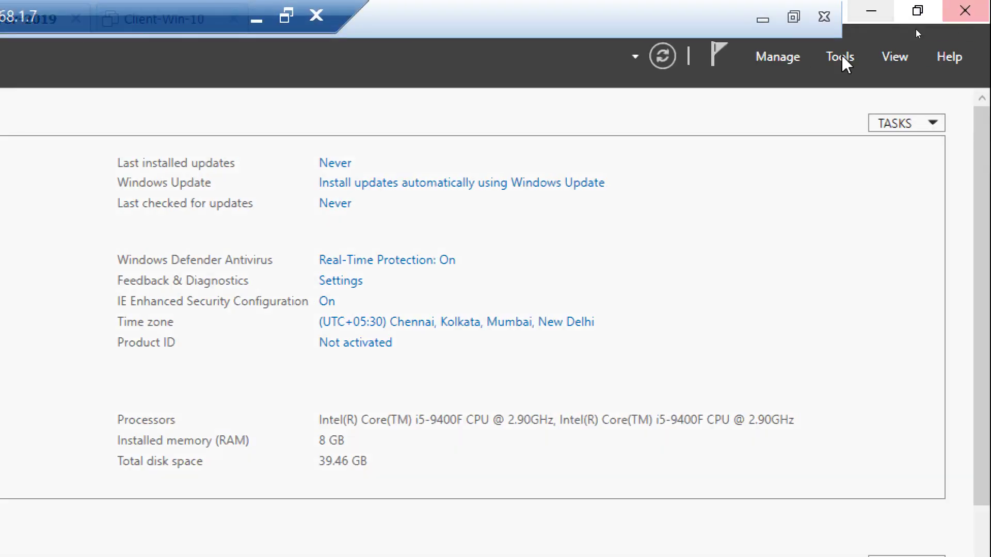
Check Server Manager's display zoom options without changing them, and close Server Manager
left_click(893, 60)
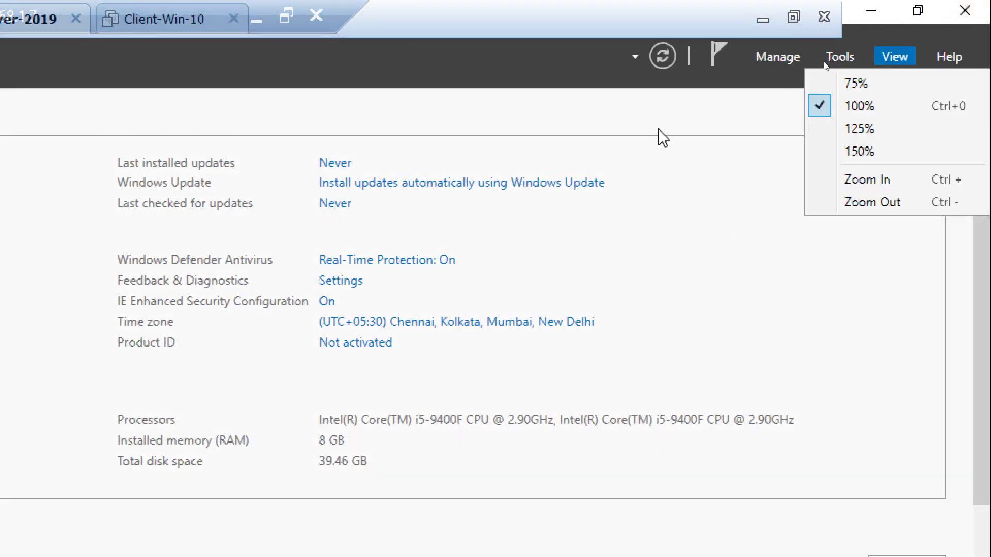
key("Escape")
left_click(978, 7)
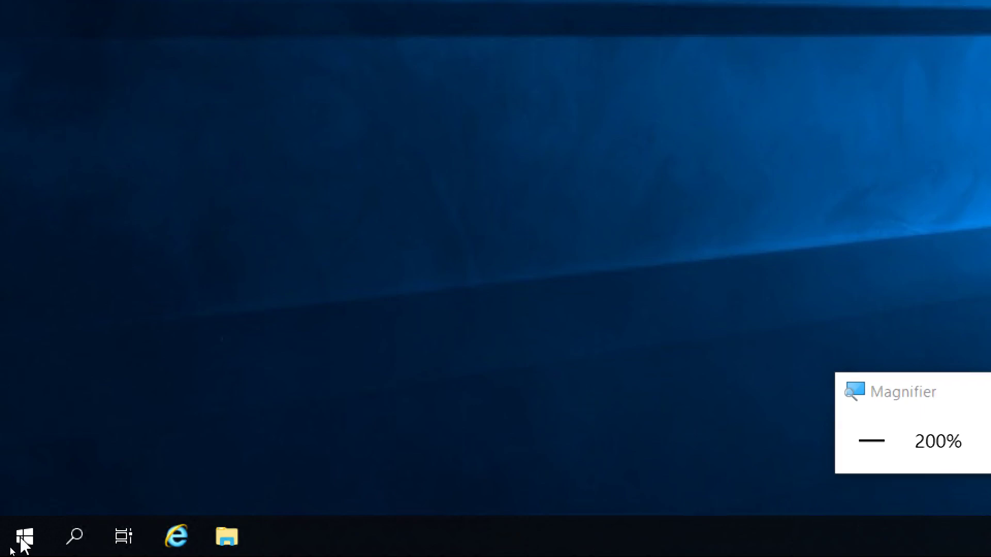
Look through the Windows Administrative Tools and open Microsoft Azure Services with Internet Explorer
left_click(22, 540)
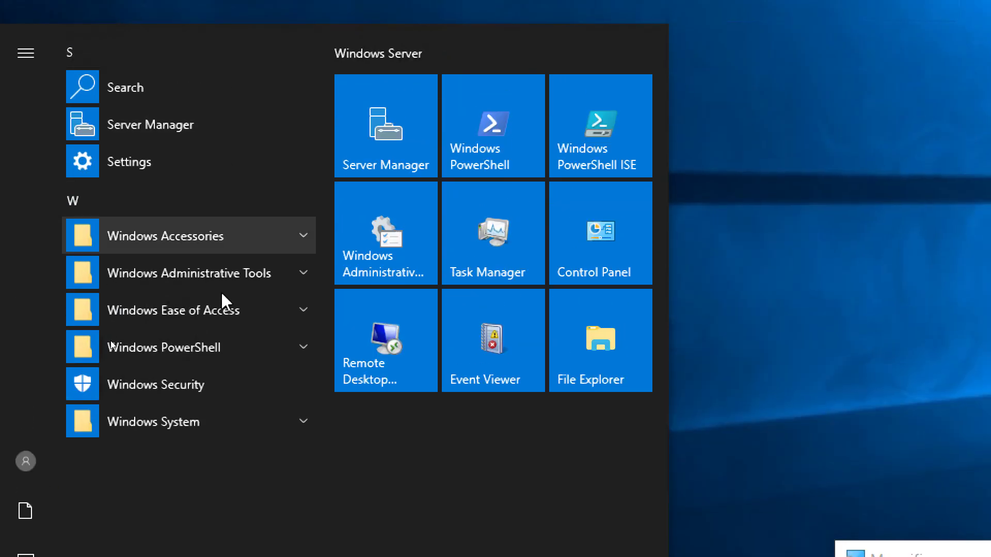
left_click(230, 275)
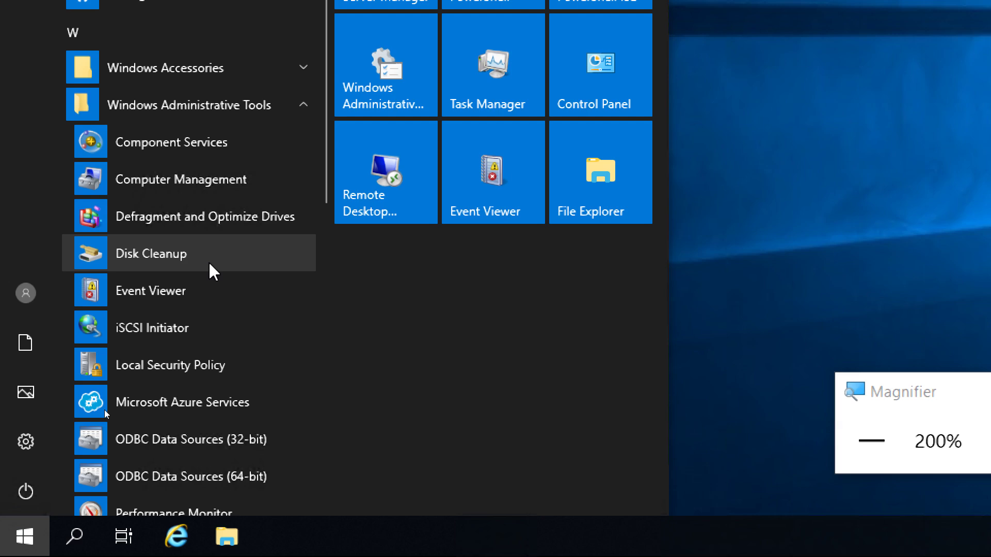
scroll(208, 262, "down", 2)
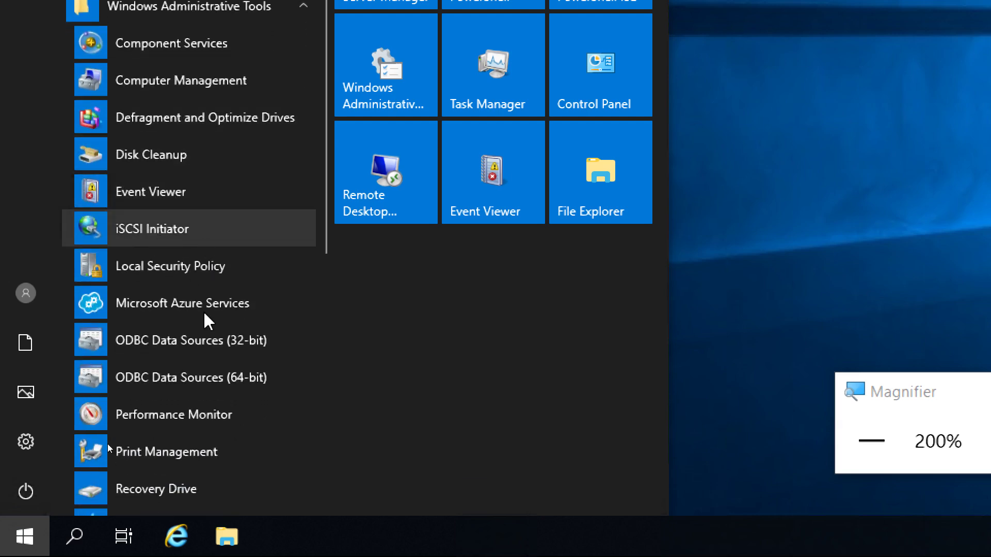
scroll(227, 368, "down", 2)
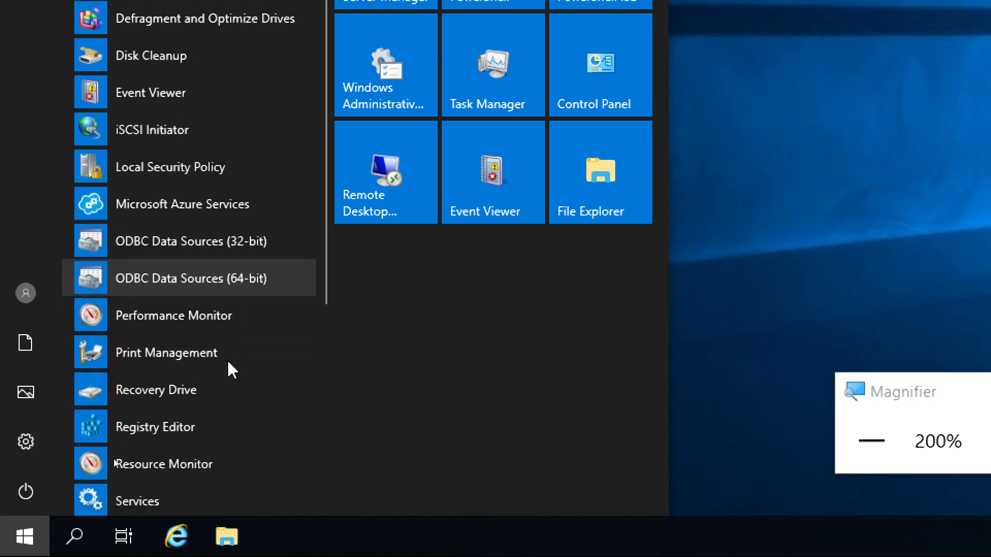
left_click(204, 205)
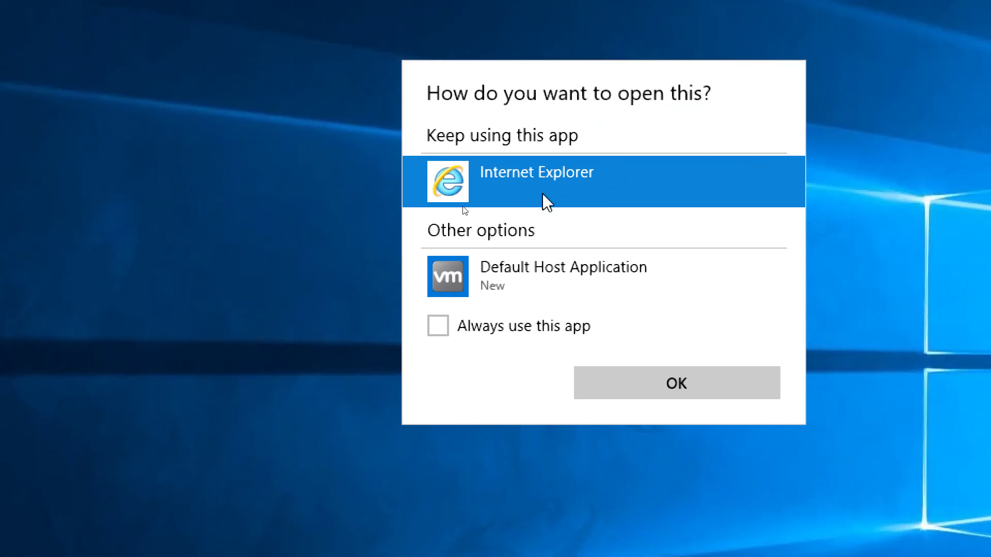
left_click(667, 393)
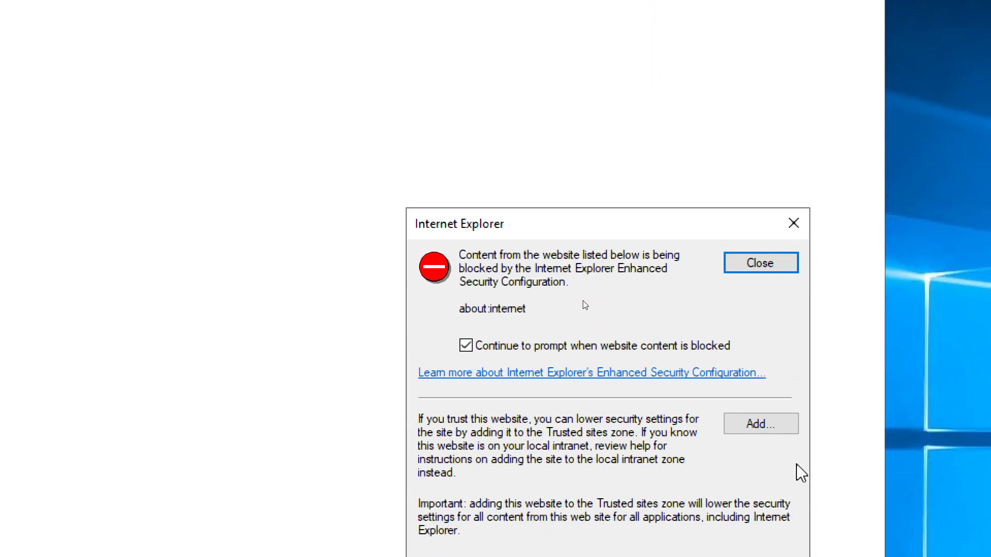
Add the blocked about:internet address to the Trusted sites zone and close the zone's dialog
left_click(759, 428)
left_click(741, 384)
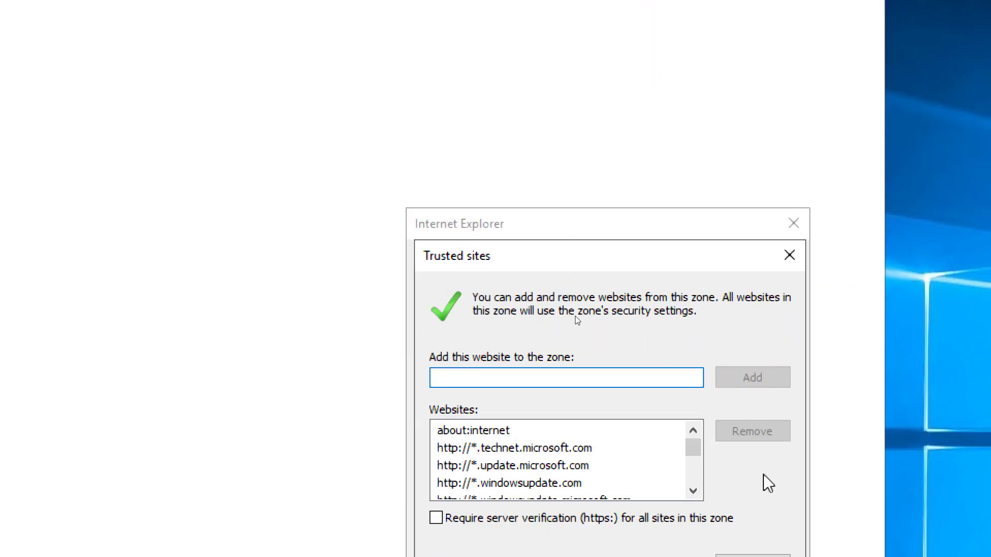
left_click(763, 505)
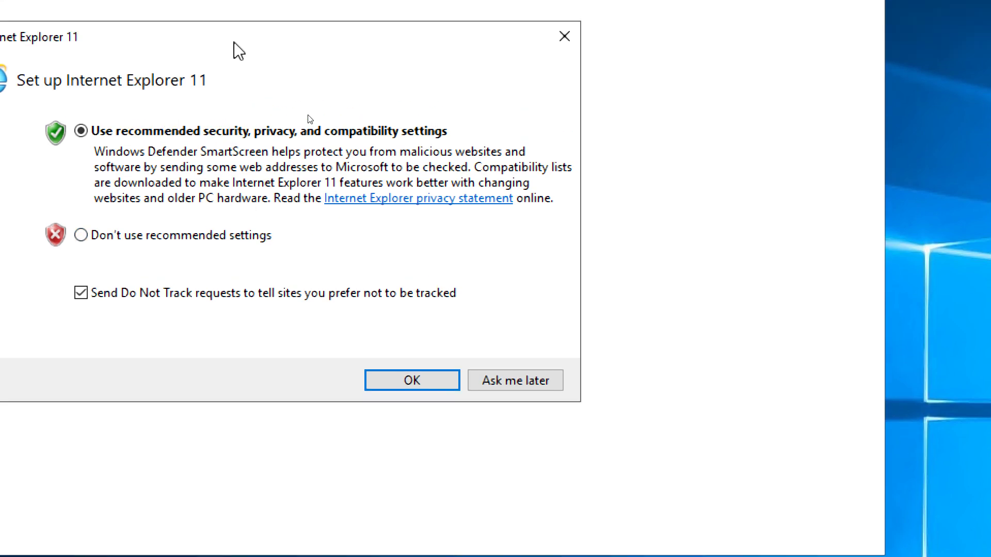
Dismiss the Internet Explorer 11 setup dialog and close the browser window
left_click(173, 197)
left_click(529, 382)
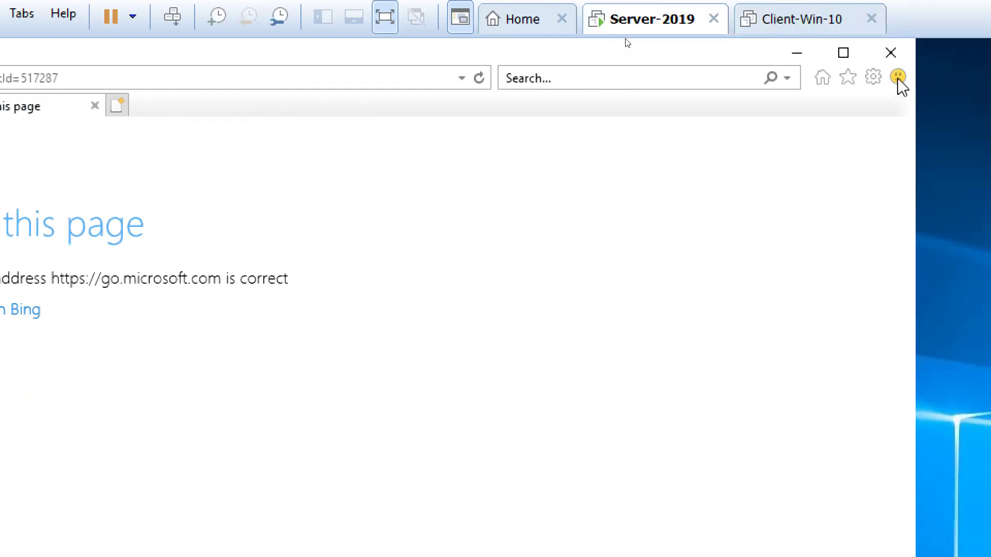
left_click(891, 53)
left_click(281, 401)
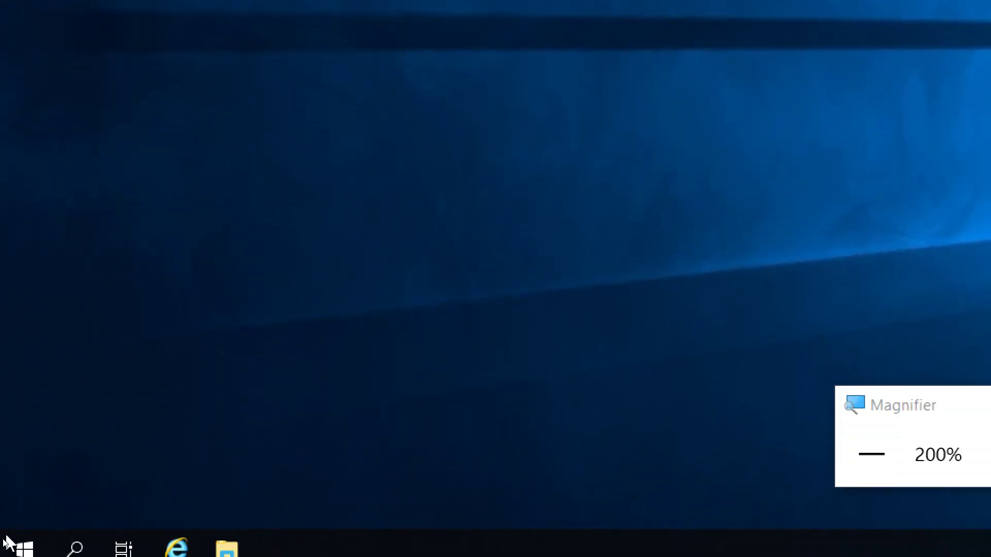
Open Windows Security, view the Virus & threat protection page, and return to its Home page
left_click(20, 544)
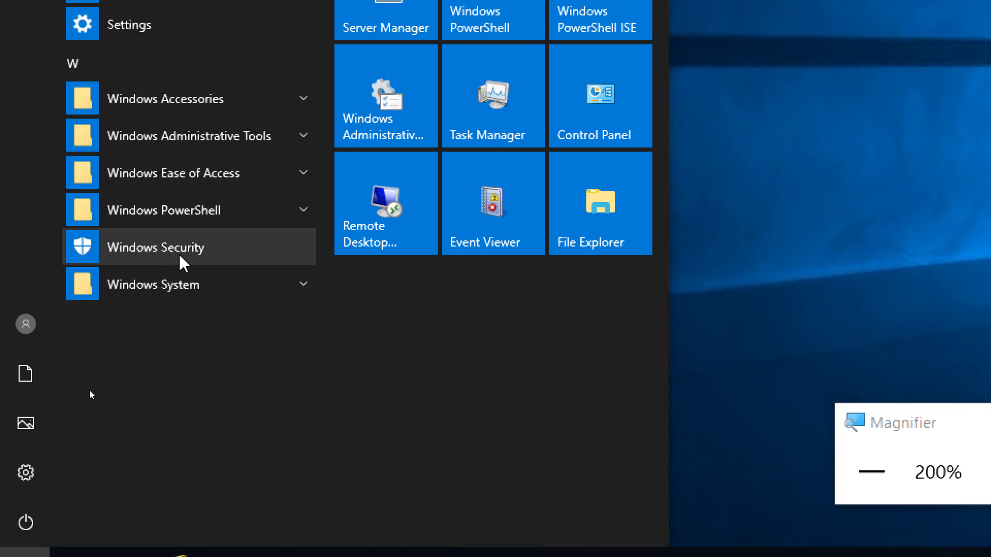
left_click(179, 253)
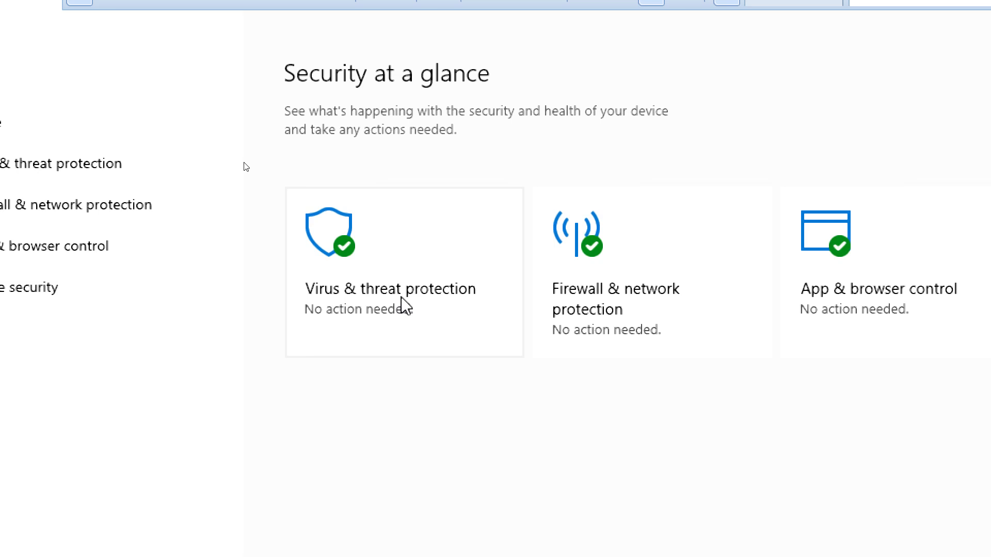
left_click(417, 283)
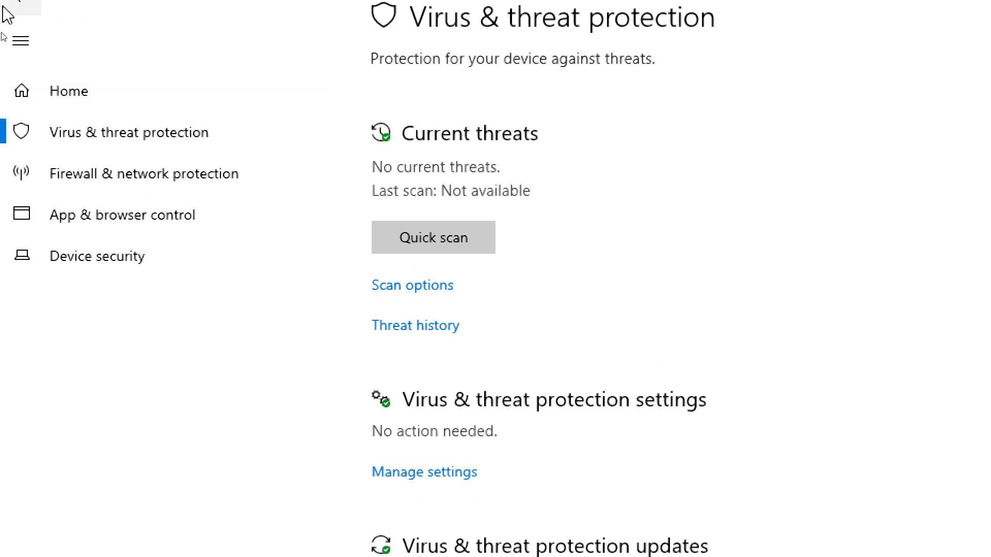
left_click(54, 97)
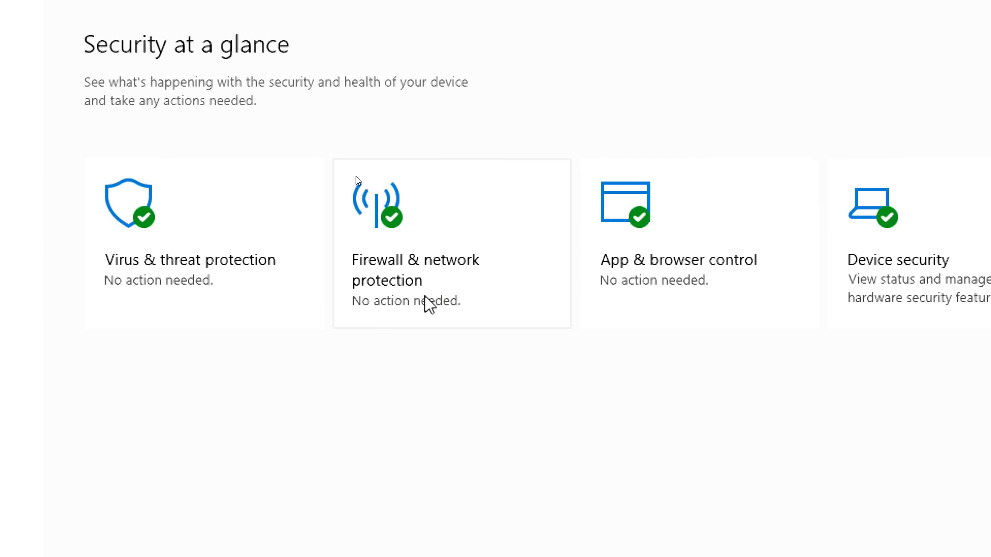
View the Firewall & network protection page, including its settings links, and return to the Windows Security Home page
left_click(434, 253)
scroll(165, 336, "down", 3)
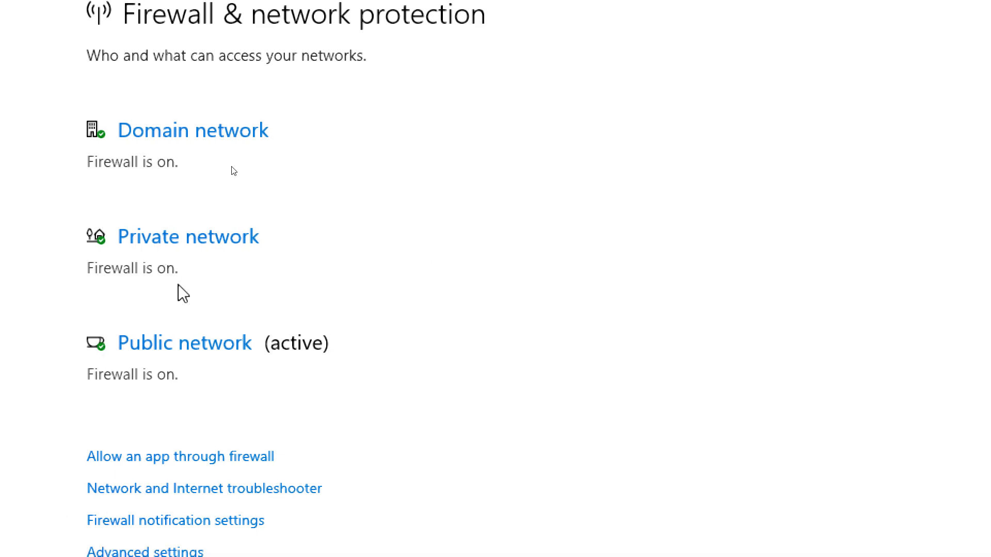
scroll(233, 391, "down", 3)
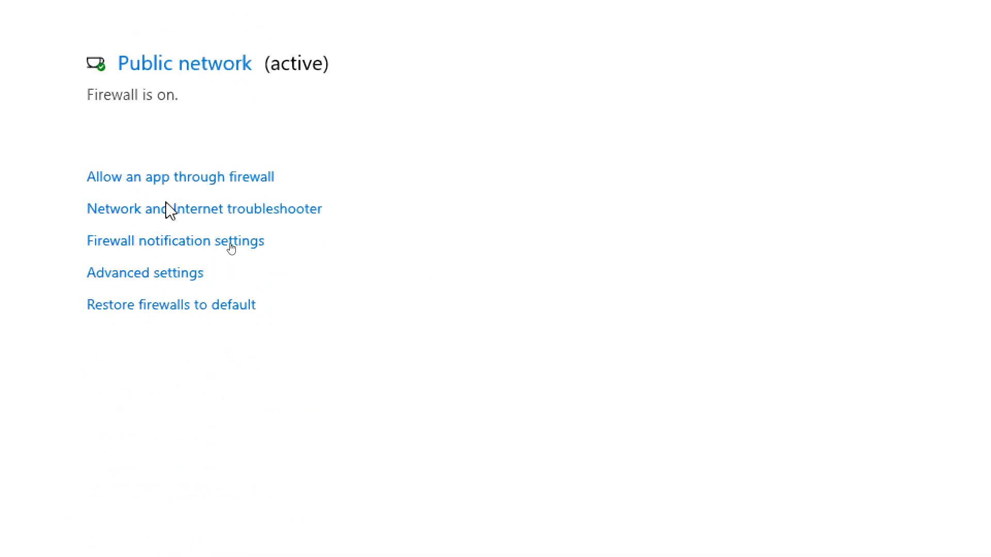
scroll(150, 317, "up", 3)
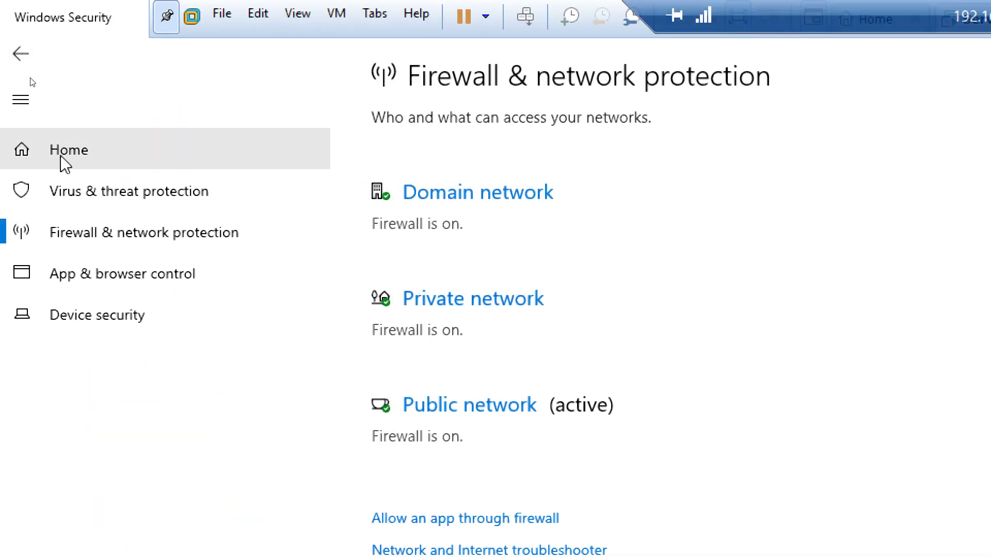
left_click(62, 160)
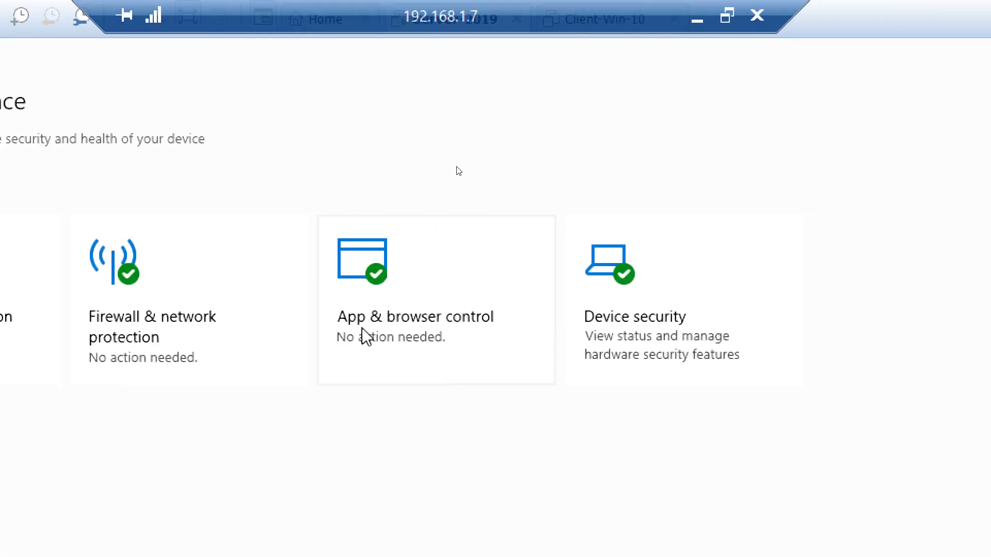
View the App & browser control page down to Exploit protection and return to the Home page
left_click(437, 334)
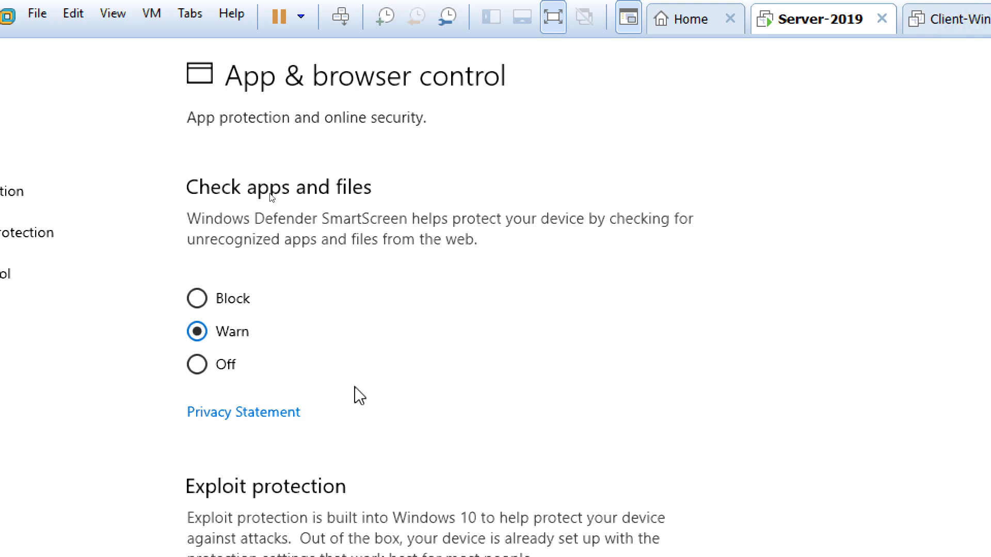
scroll(354, 394, "down", 3)
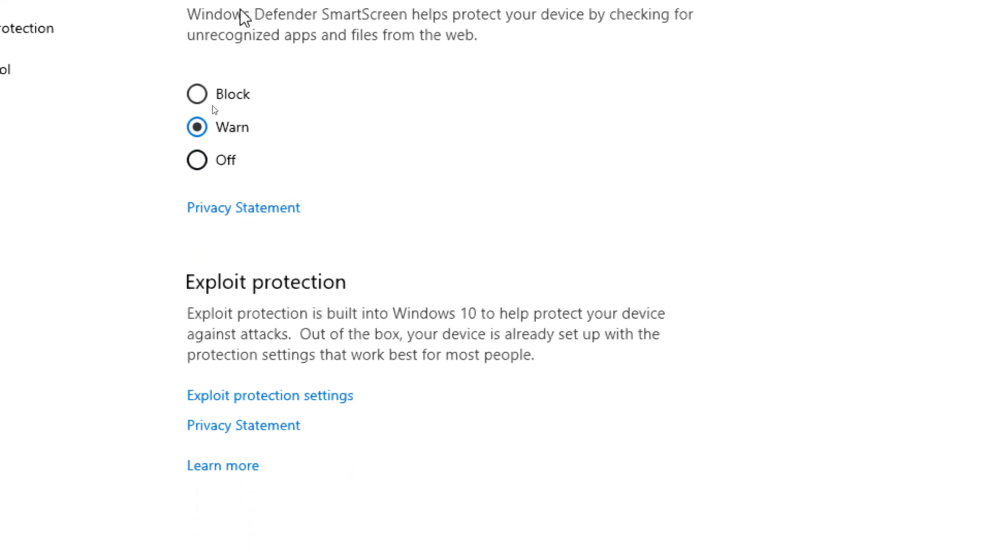
scroll(240, 51, "up", 3)
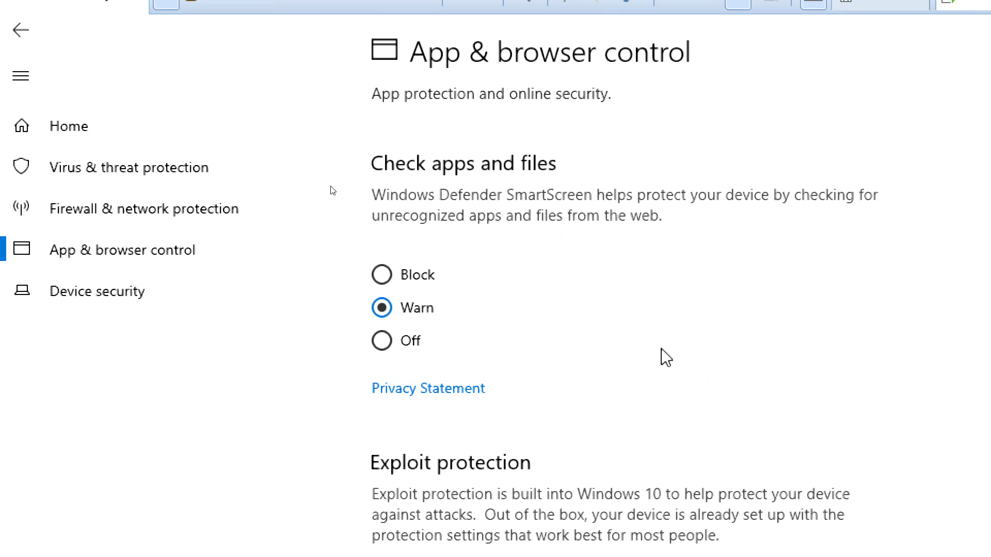
left_click(60, 134)
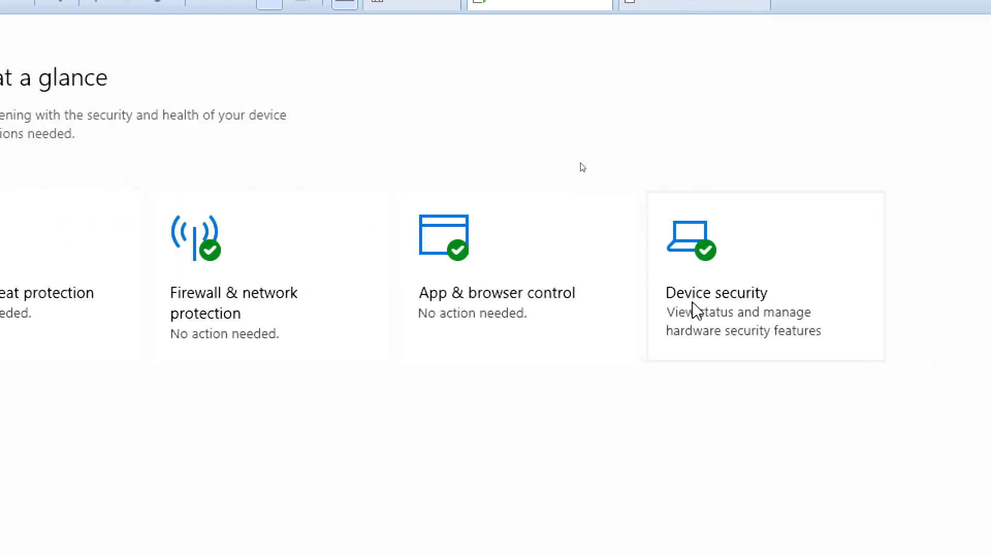
View the Memory integrity setting in the Core isolation details of Device security and close Windows Security
left_click(697, 311)
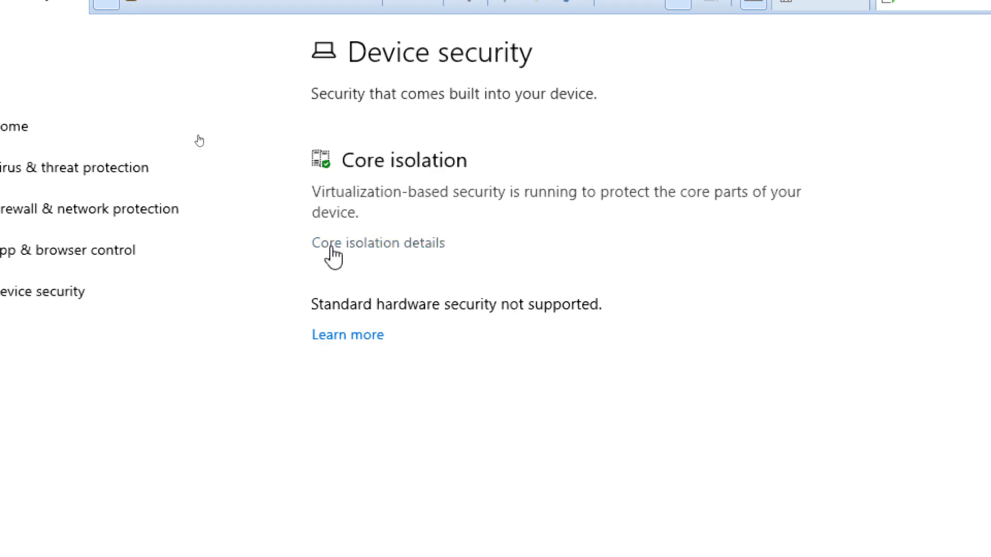
left_click(362, 244)
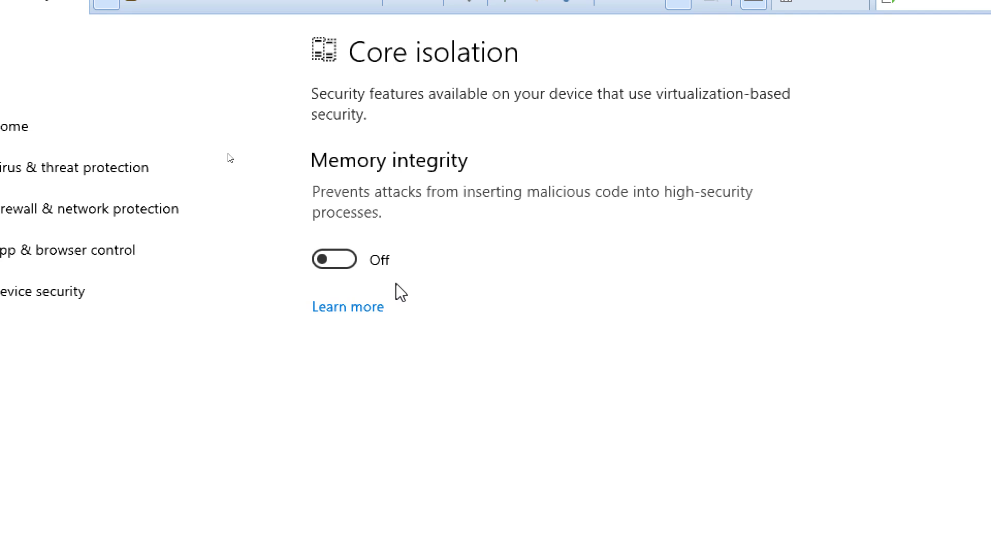
left_click(332, 260)
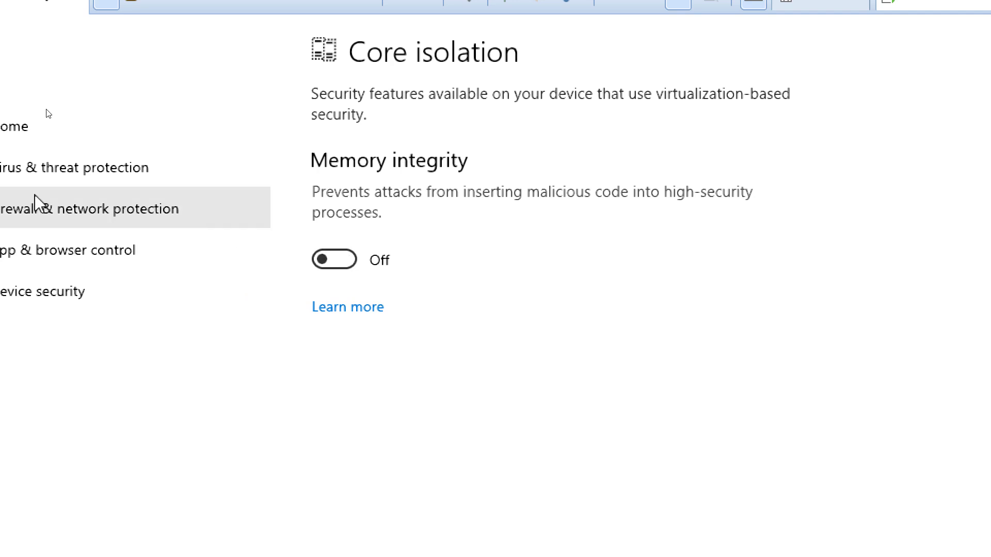
left_click(71, 132)
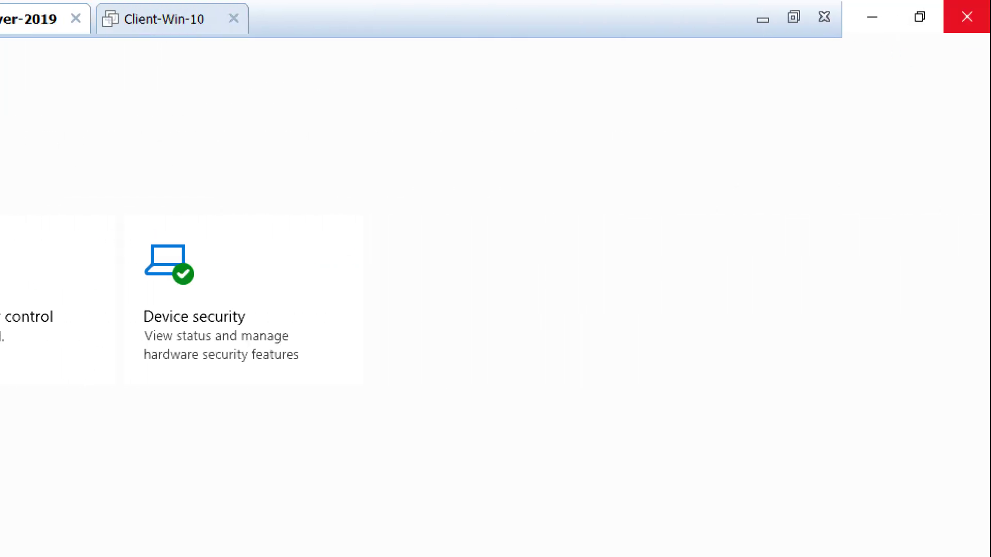
left_click(983, 18)
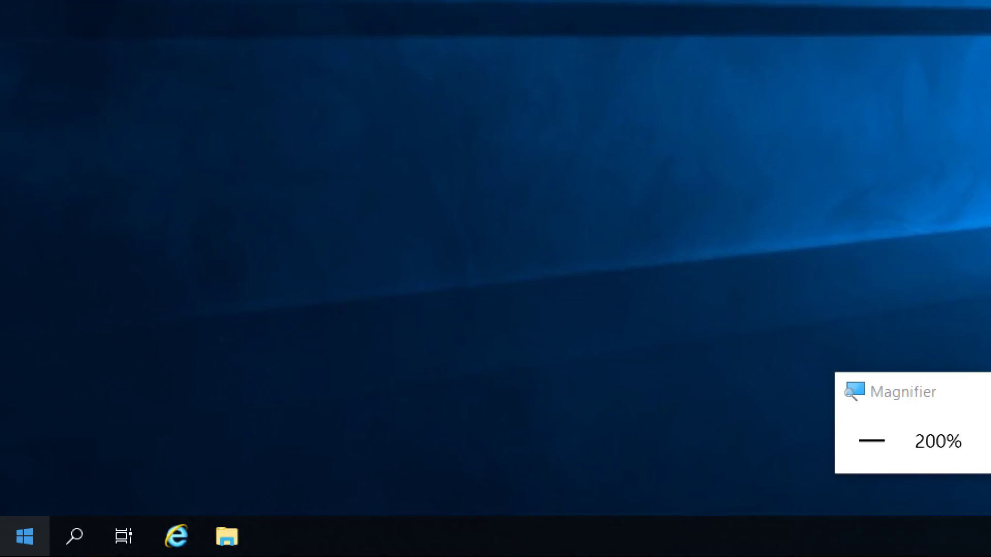
Run Windows PowerShell as administrator to view its console and close the window
left_click(19, 545)
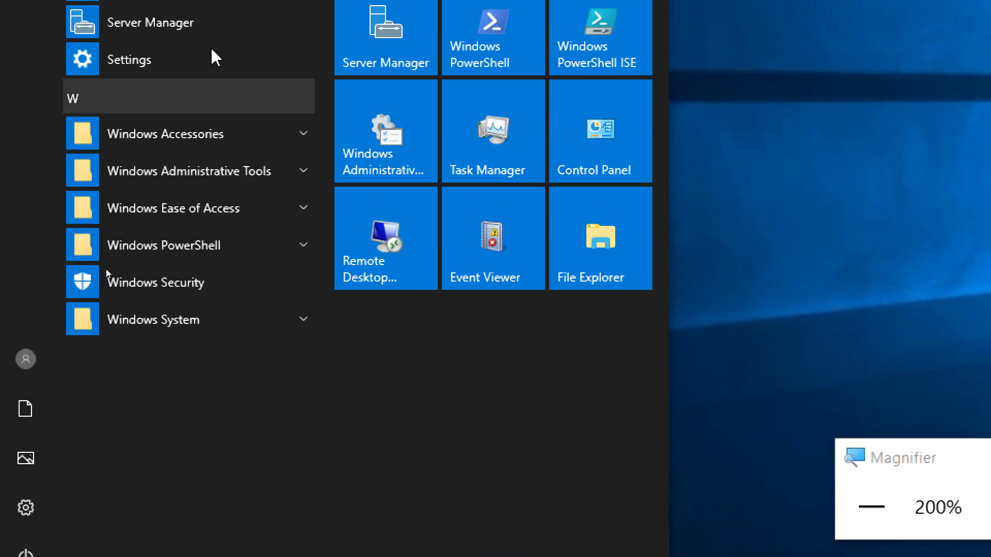
left_click(163, 244)
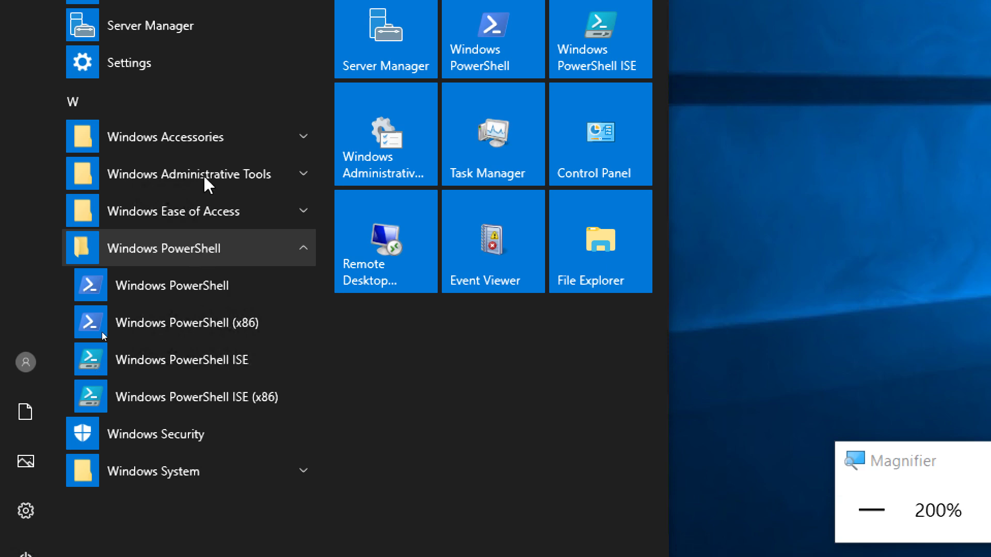
left_click(178, 288)
right_click(178, 288)
mouse_move(266, 361)
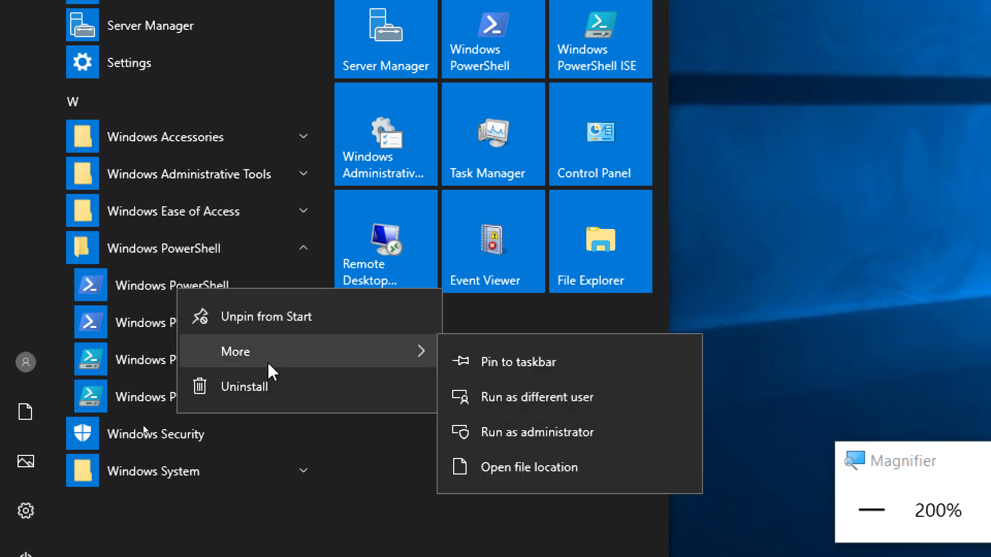
left_click(542, 432)
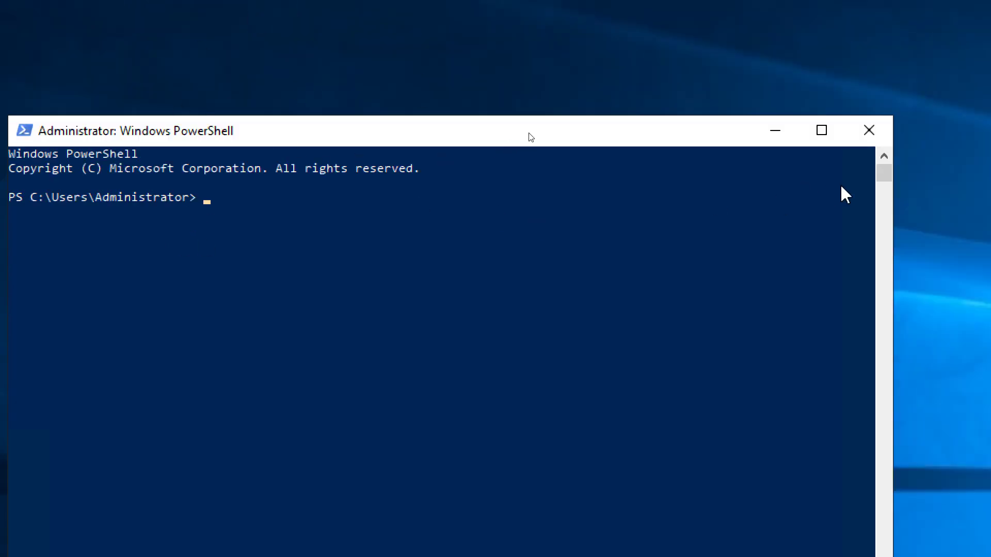
left_click(869, 45)
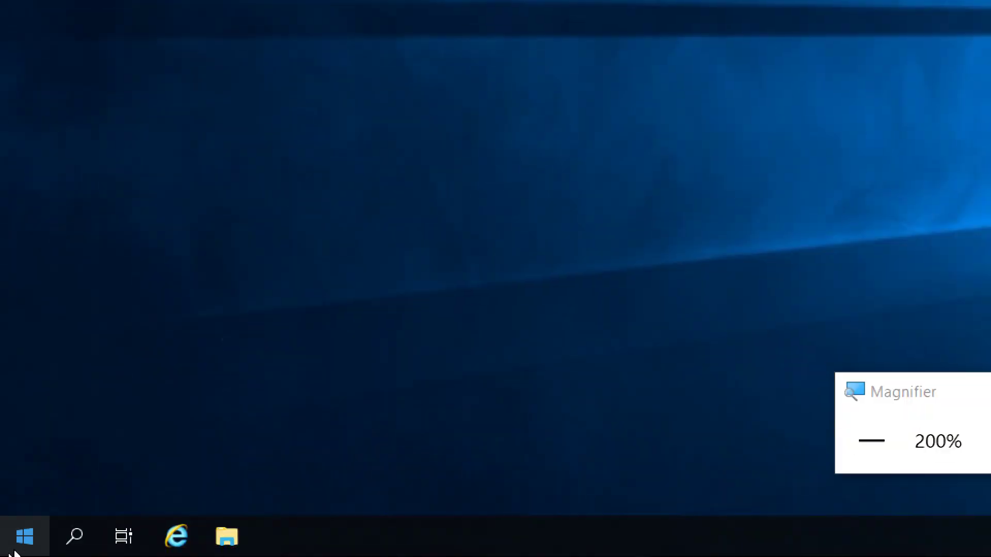
Run Windows PowerShell ISE as administrator and place its script pane to the right of the console
left_click(25, 537)
left_click(177, 178)
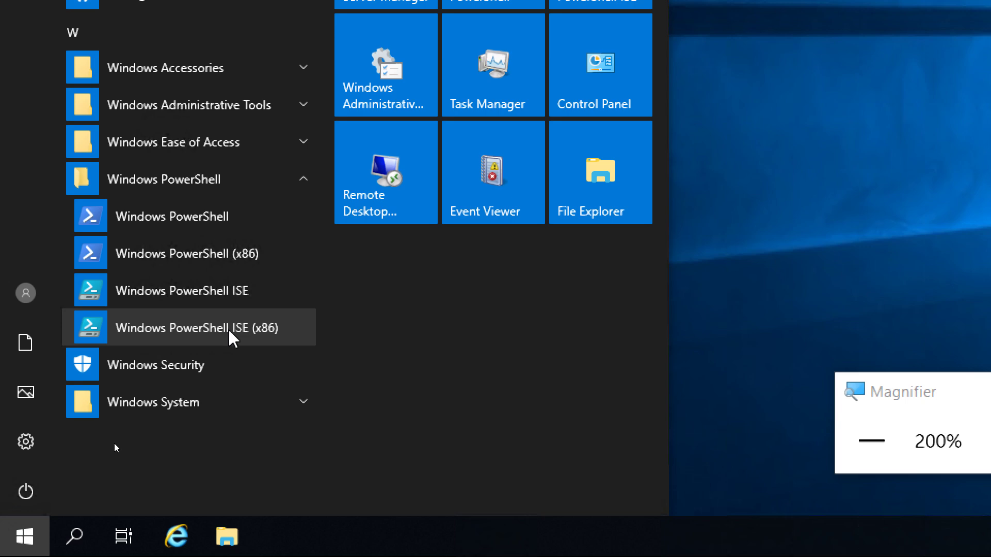
right_click(190, 291)
mouse_move(290, 366)
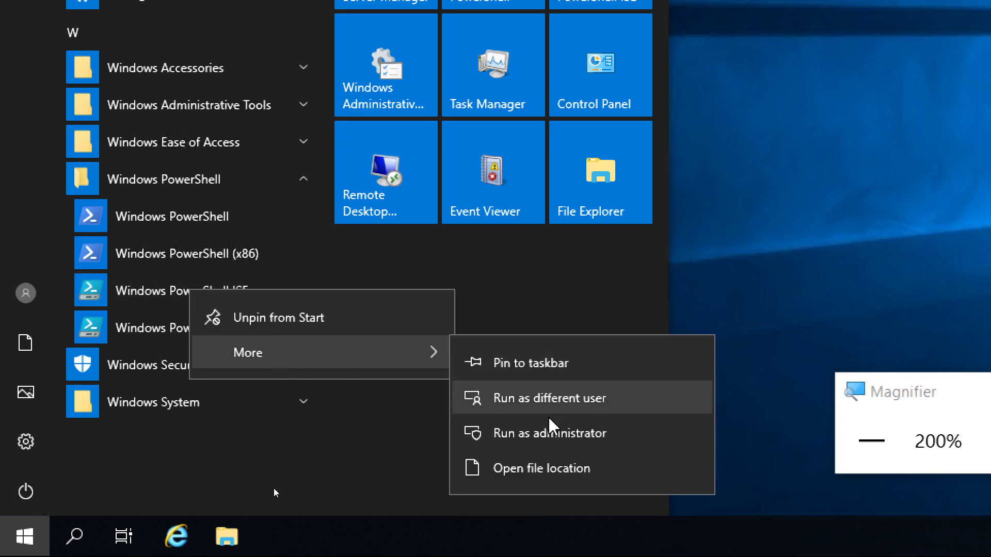
left_click(549, 435)
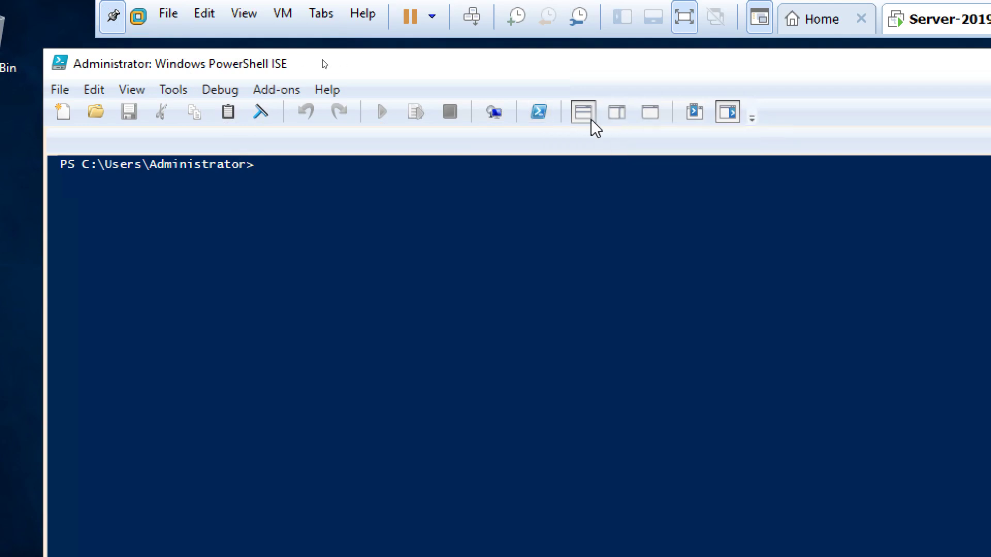
left_click(619, 119)
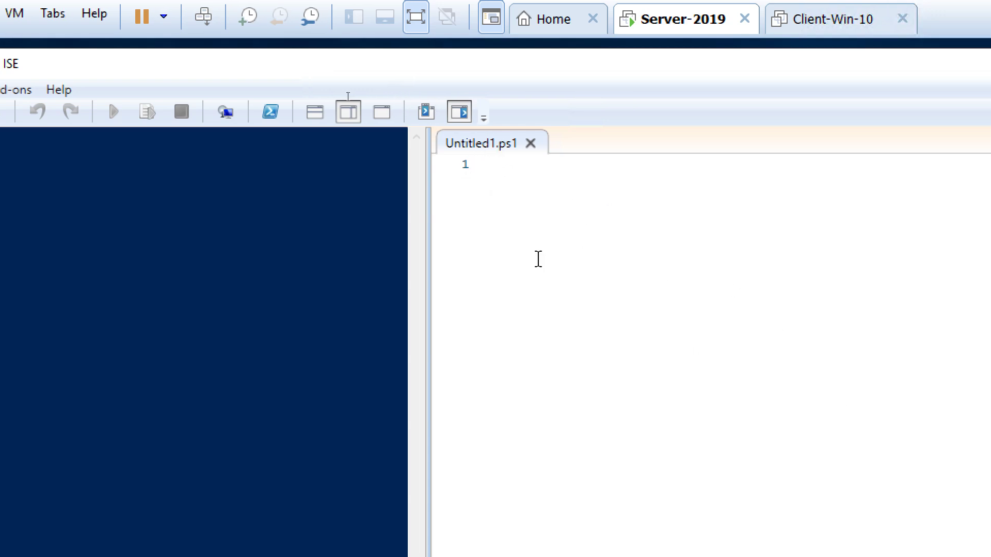
Look through the Debug commands of PowerShell ISE and close its window
left_click(105, 92)
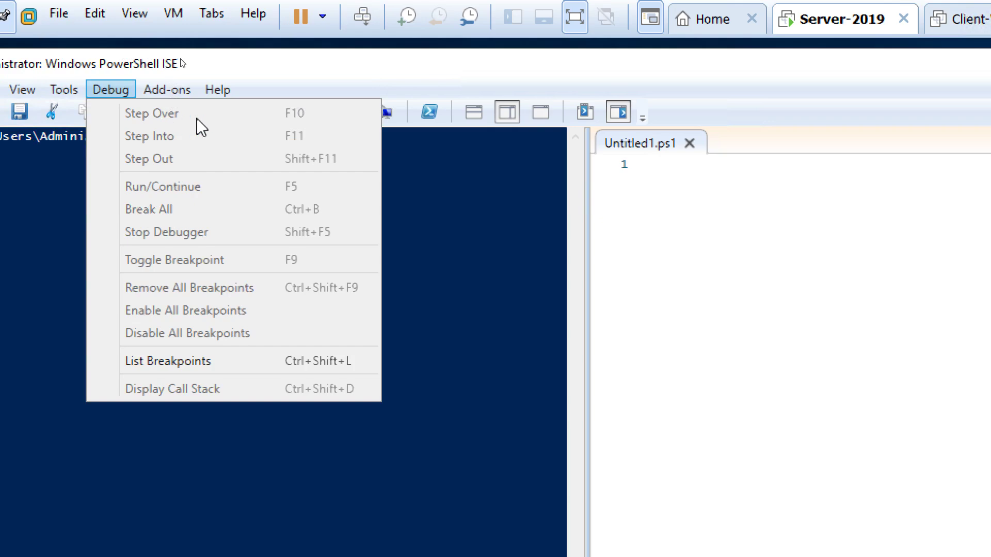
left_click(667, 205)
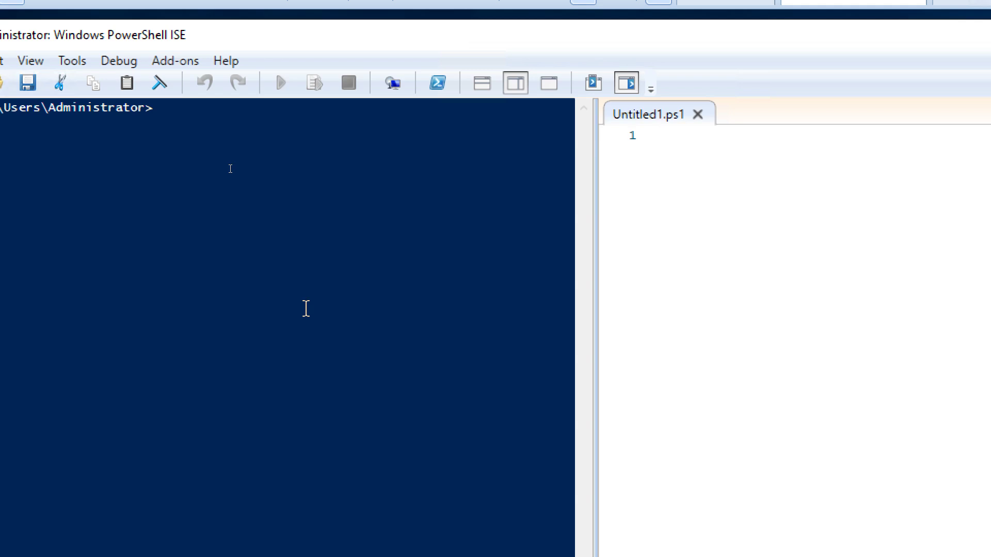
left_click(265, 113)
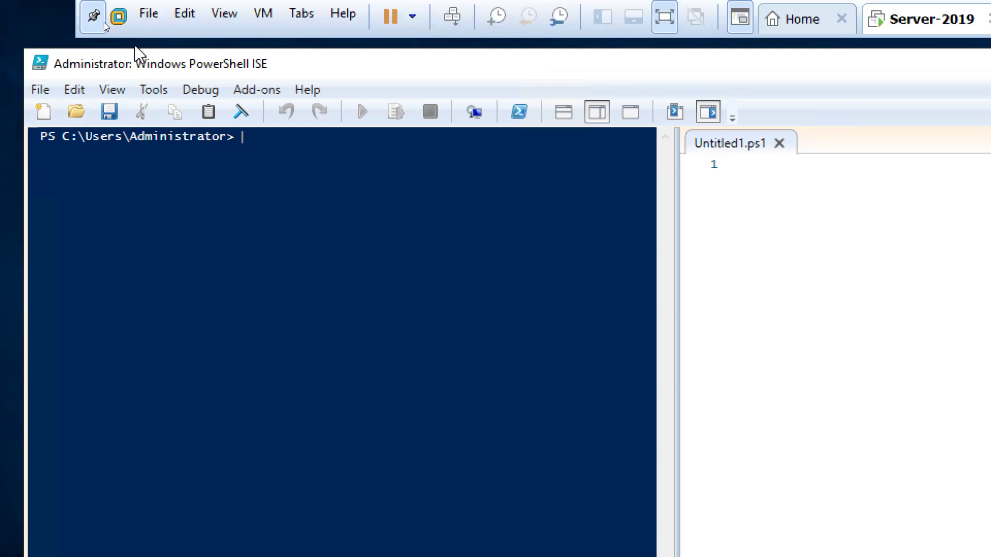
left_click(39, 64)
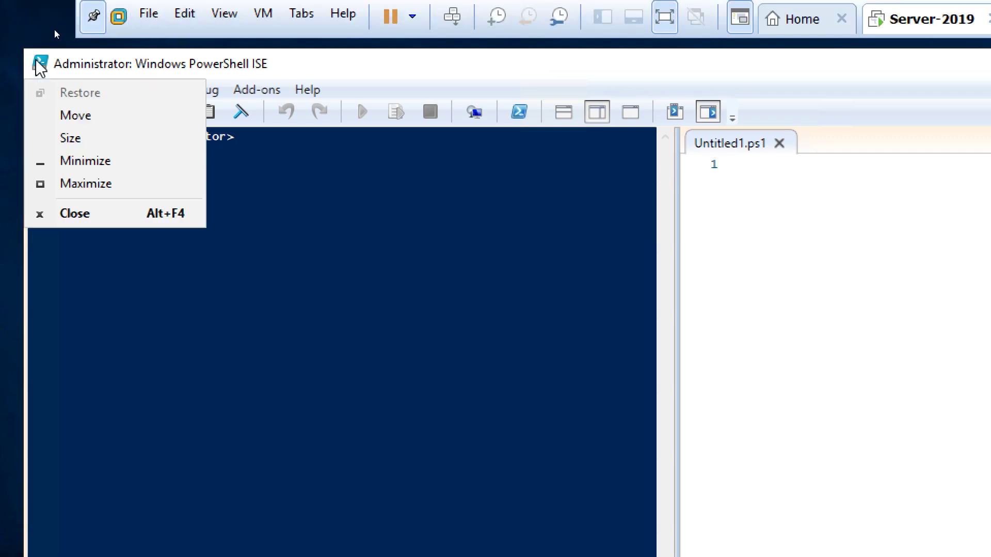
left_click(39, 64)
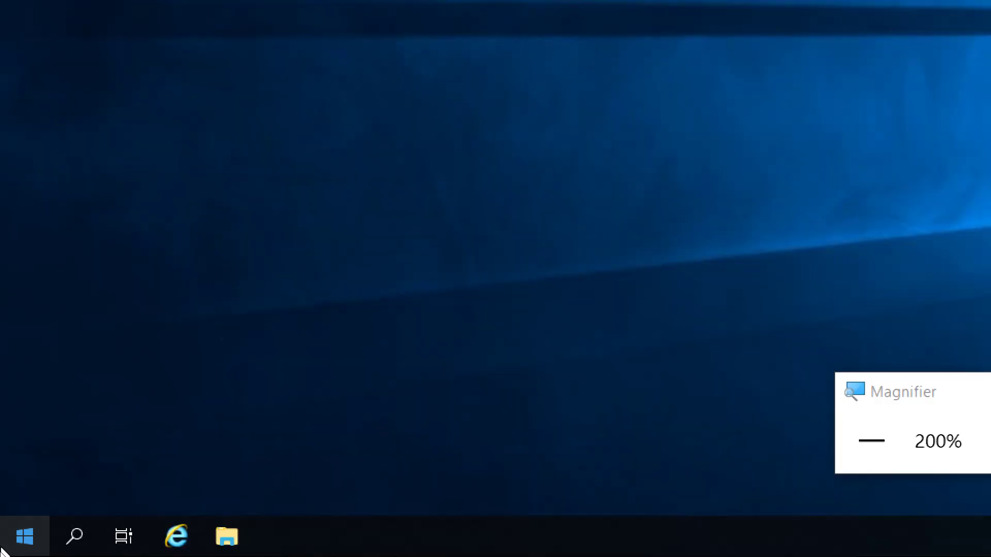
Look through the programs in the Windows PowerShell and Windows Ease of Access folders
left_click(20, 541)
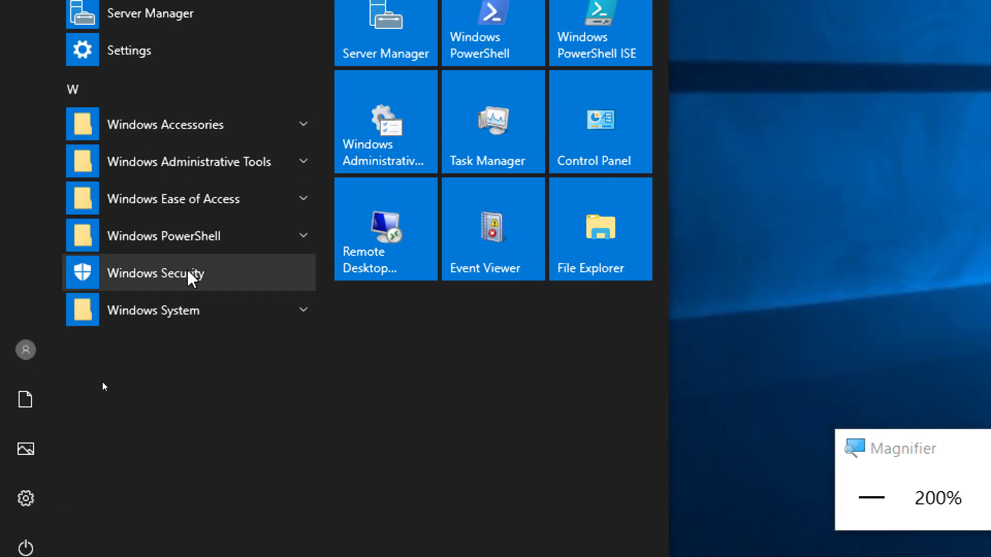
left_click(191, 241)
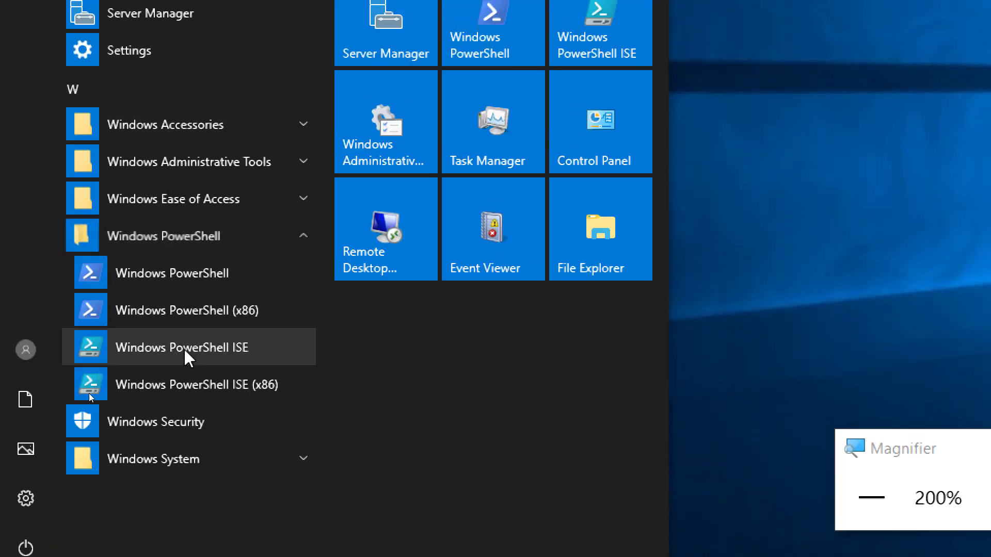
left_click(175, 236)
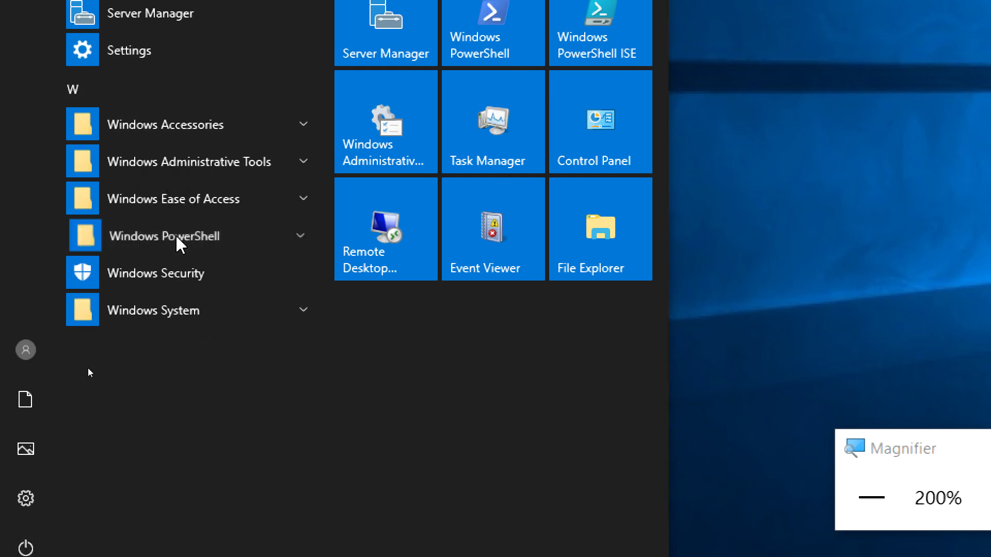
left_click(198, 193)
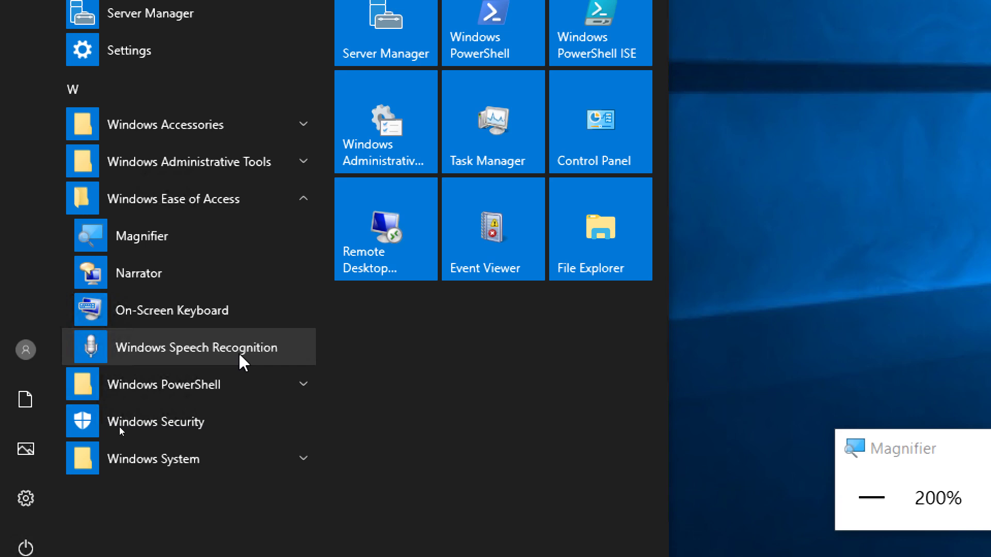
left_click(206, 198)
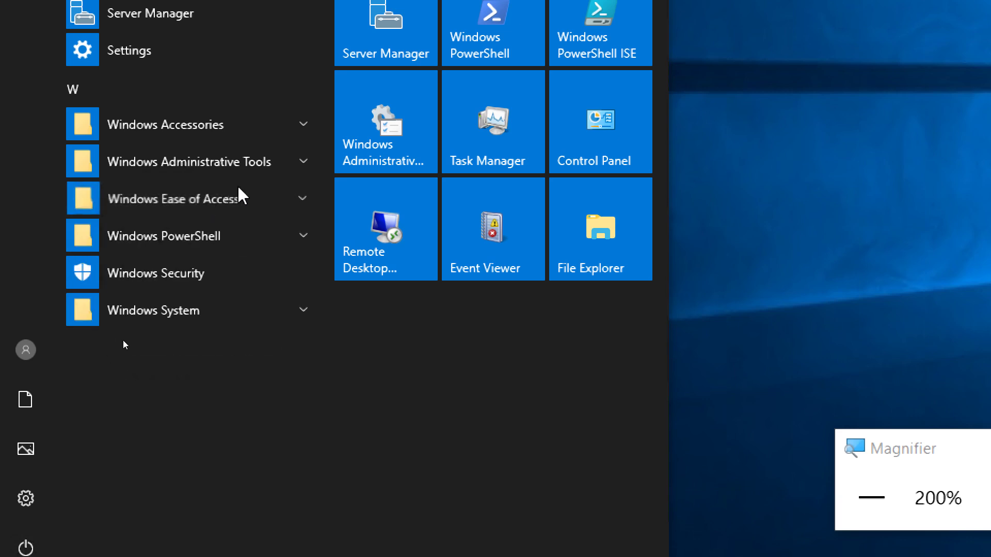
Open Windows Server Backup from the Windows Accessories folder
left_click(214, 125)
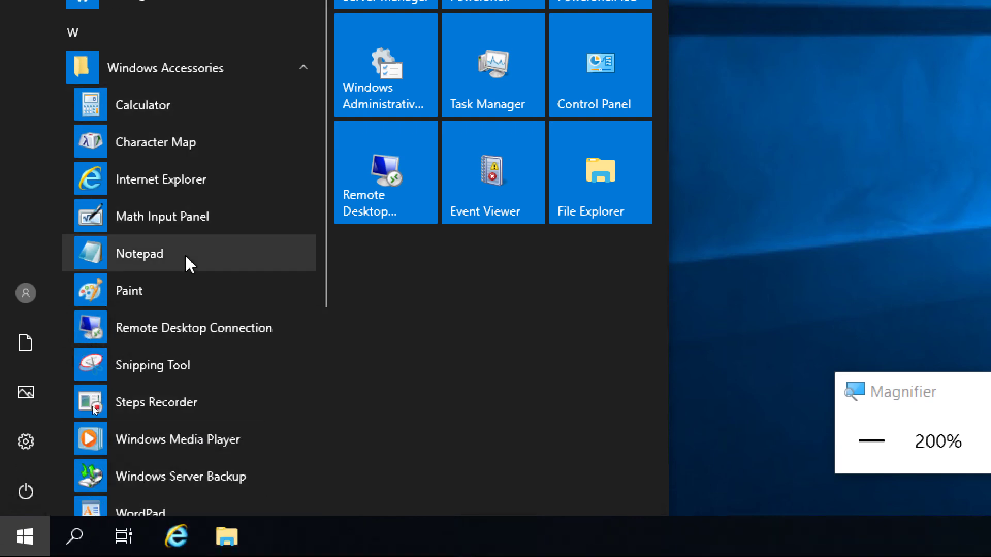
scroll(183, 276, "down", 4)
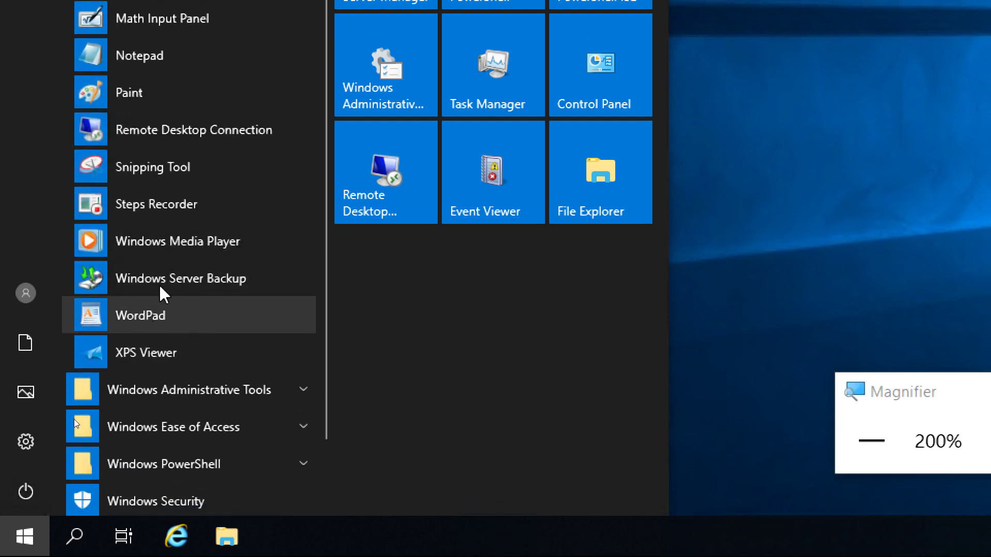
left_click(191, 276)
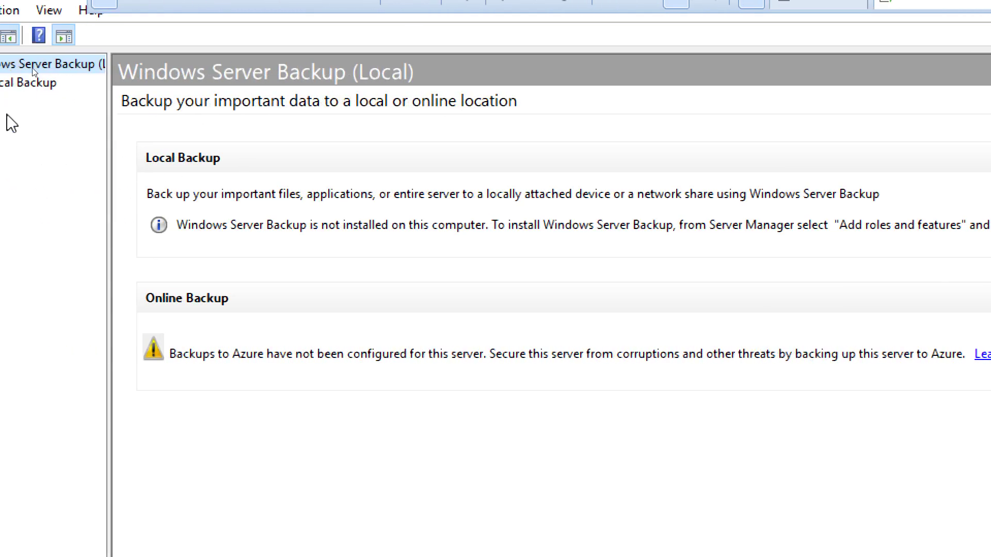
View the Local Backup page of Windows Server Backup and close the window
left_click(13, 84)
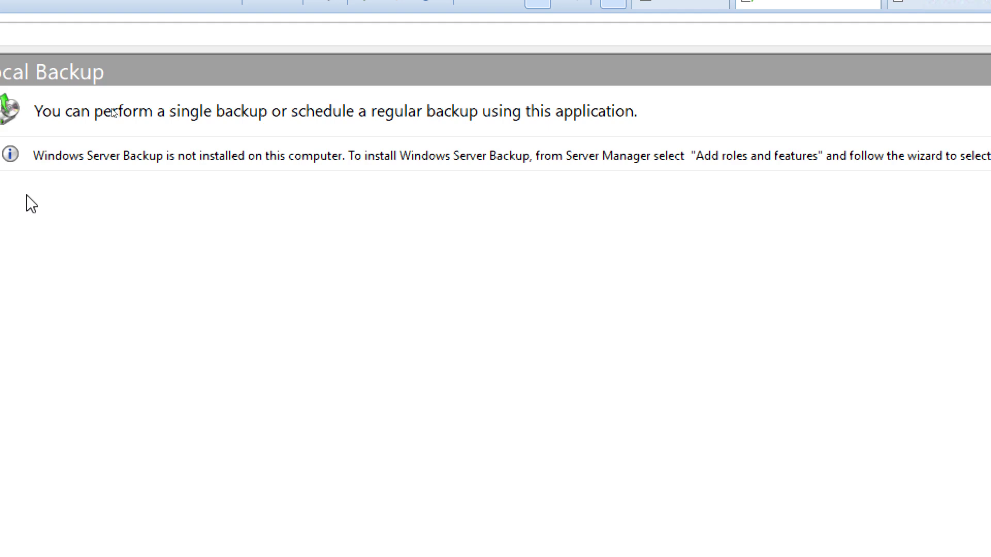
left_click(973, 18)
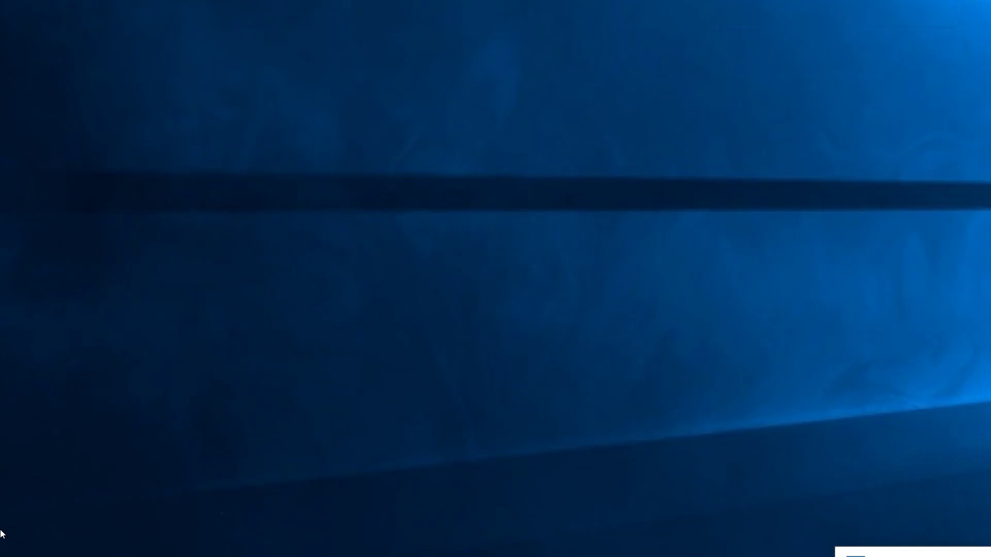
Start adding roles and features from Server Manager and advance to feature selection, keeping role-based installation and the server from the server pool
left_click(19, 535)
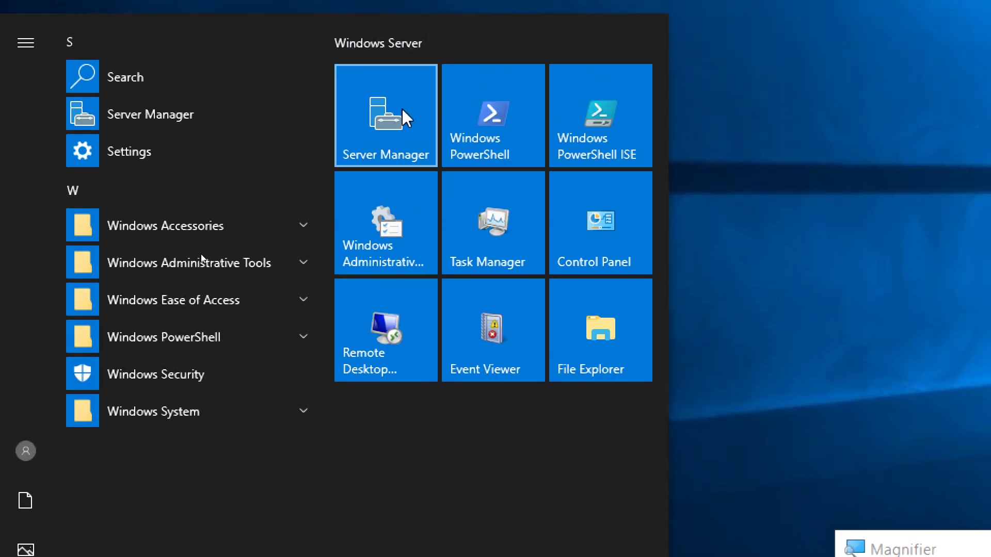
left_click(402, 109)
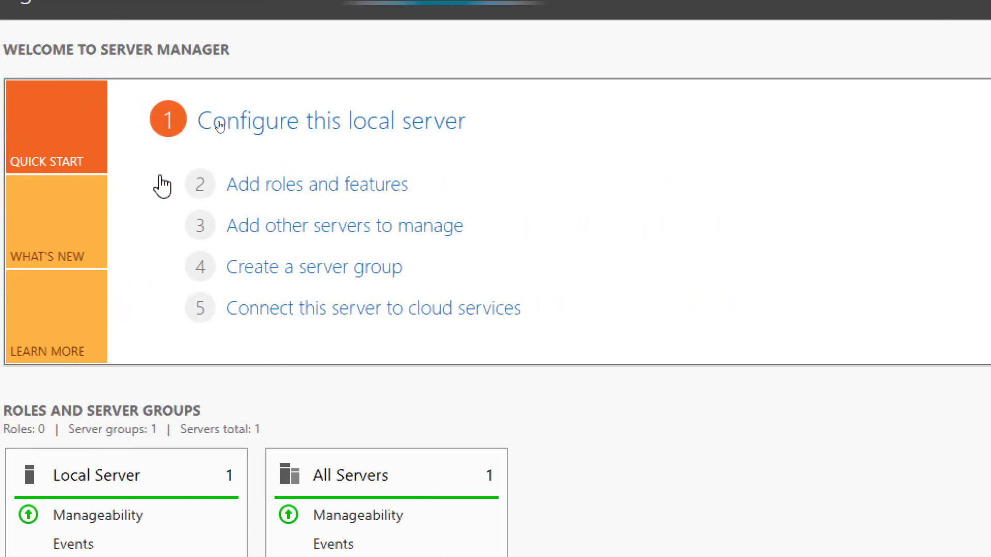
left_click(361, 195)
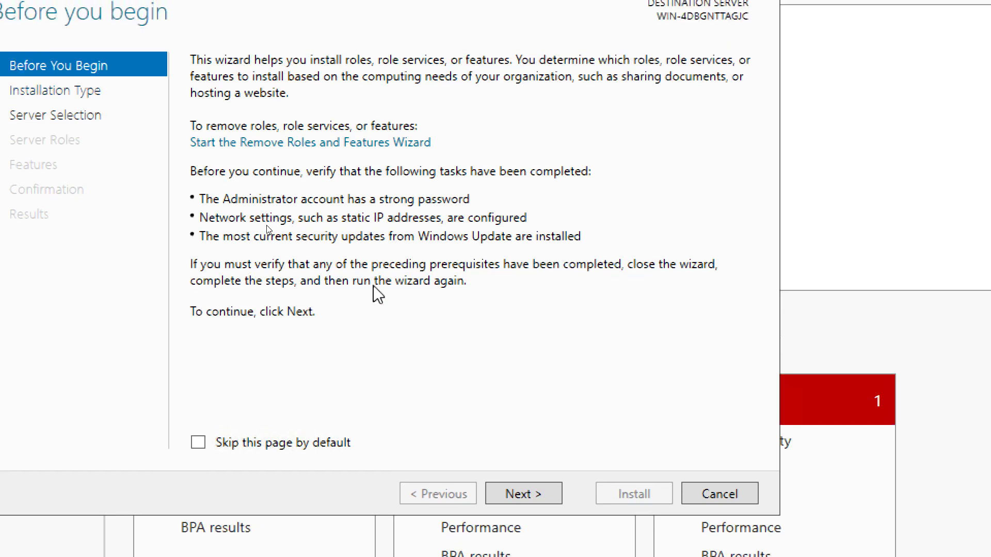
left_click(528, 498)
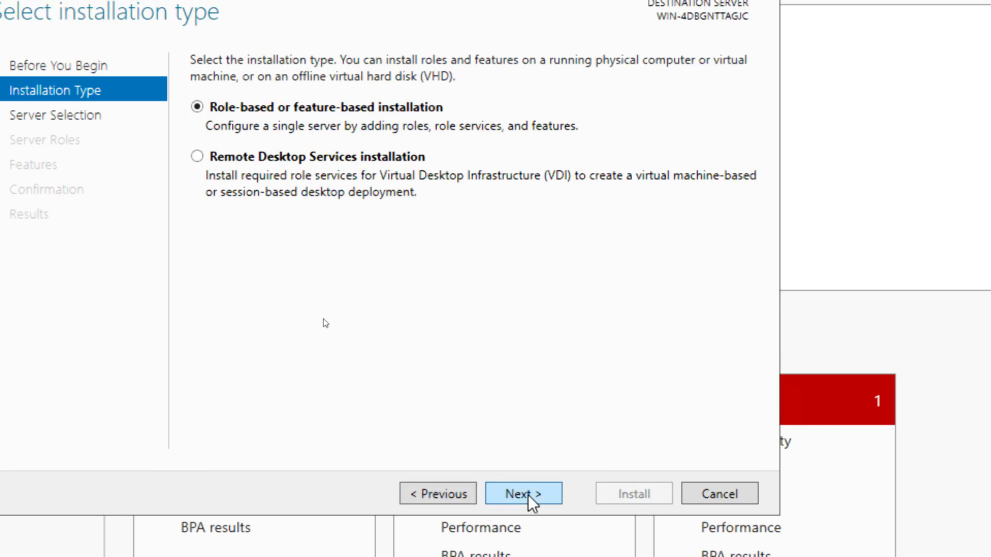
left_click(529, 496)
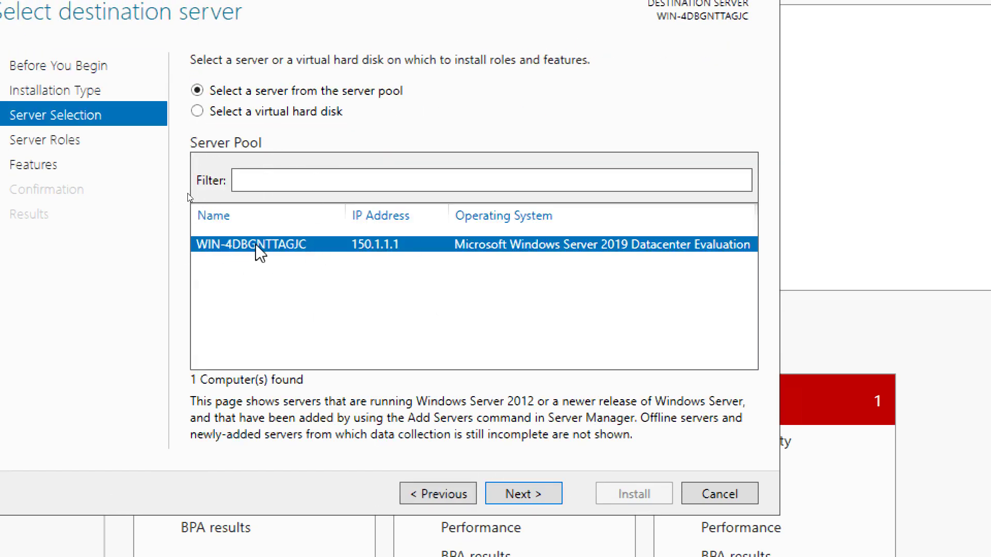
left_click(522, 494)
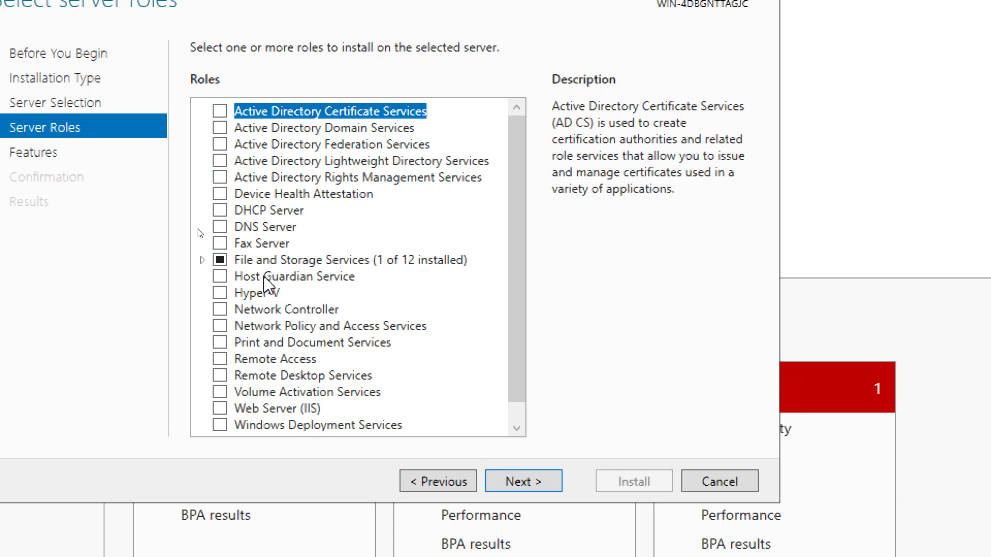
left_click(537, 486)
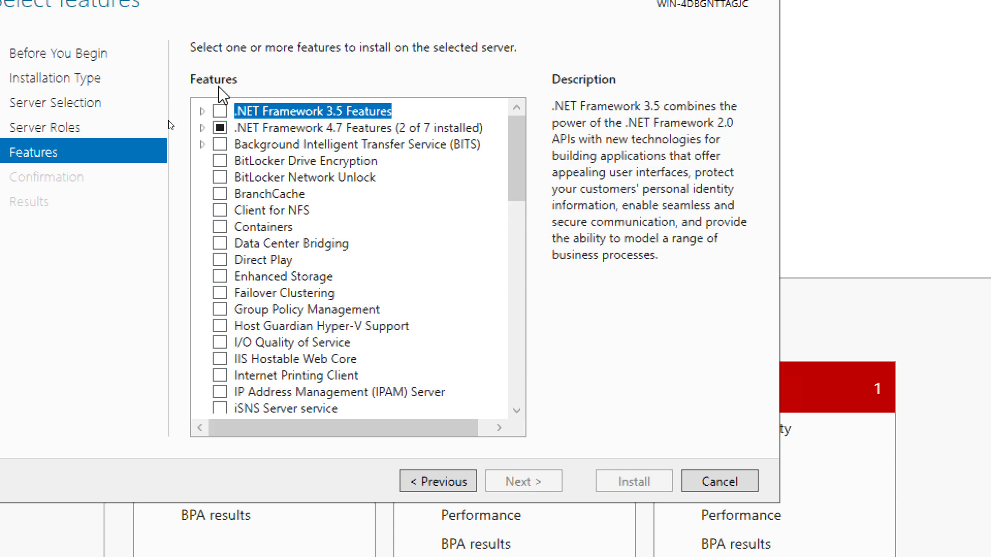
Find Windows Server Backup in the features list and read its description without marking it for installation
left_click_drag(515, 150, 536, 398)
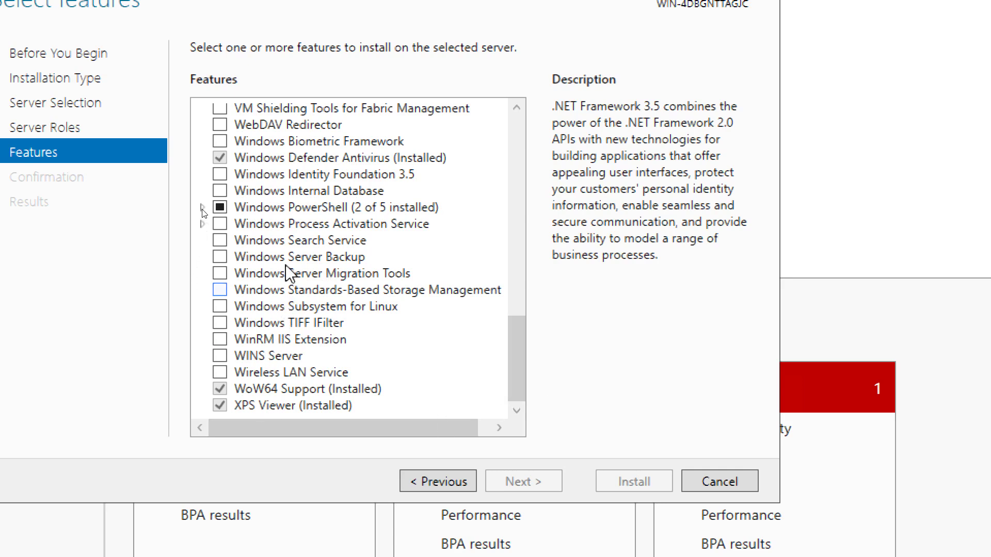
left_click(321, 258)
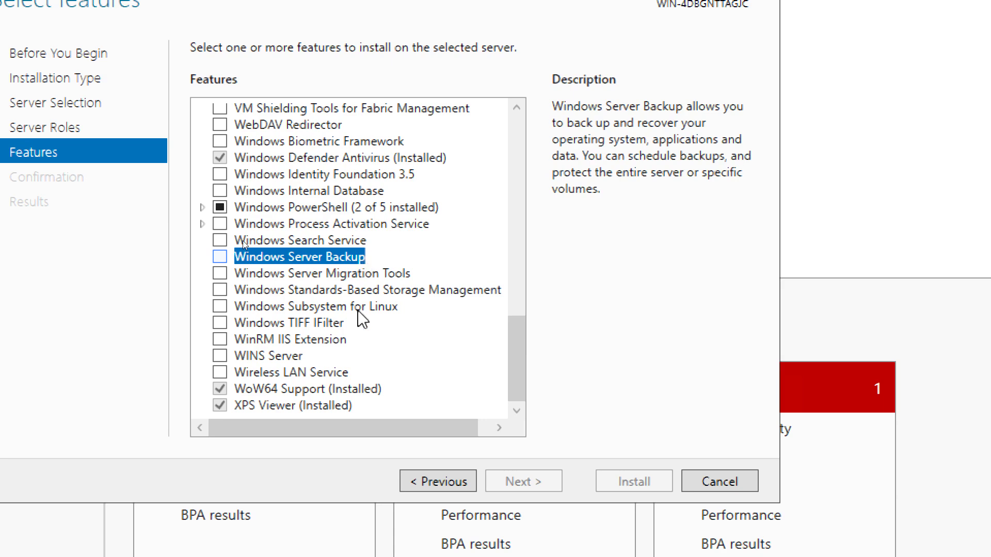
left_click_drag(518, 324, 519, 126)
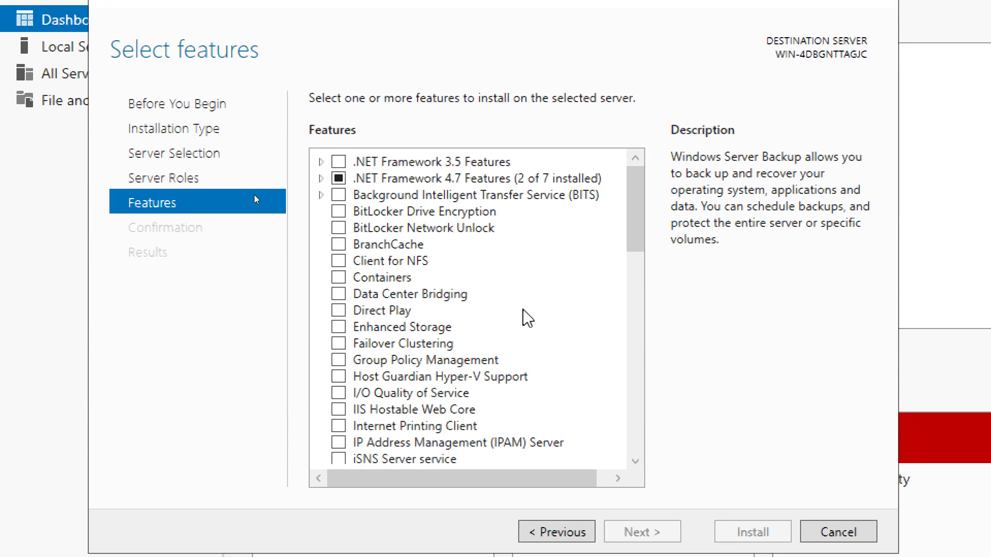
Go back to review the list of server roles, cancel the Add Roles and Features Wizard and close Server Manager
left_click(556, 531)
scroll(444, 317, "down", 1)
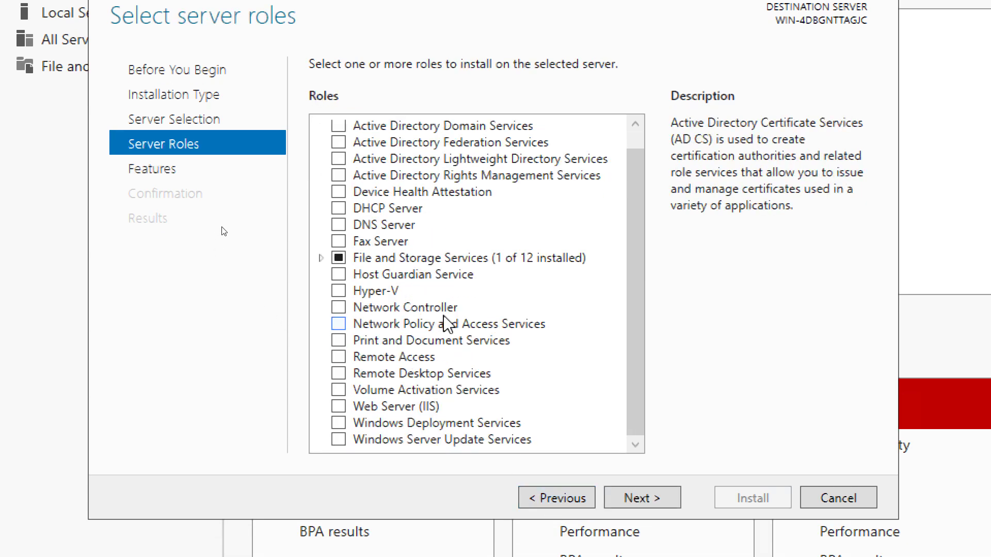
scroll(452, 329, "up", 1)
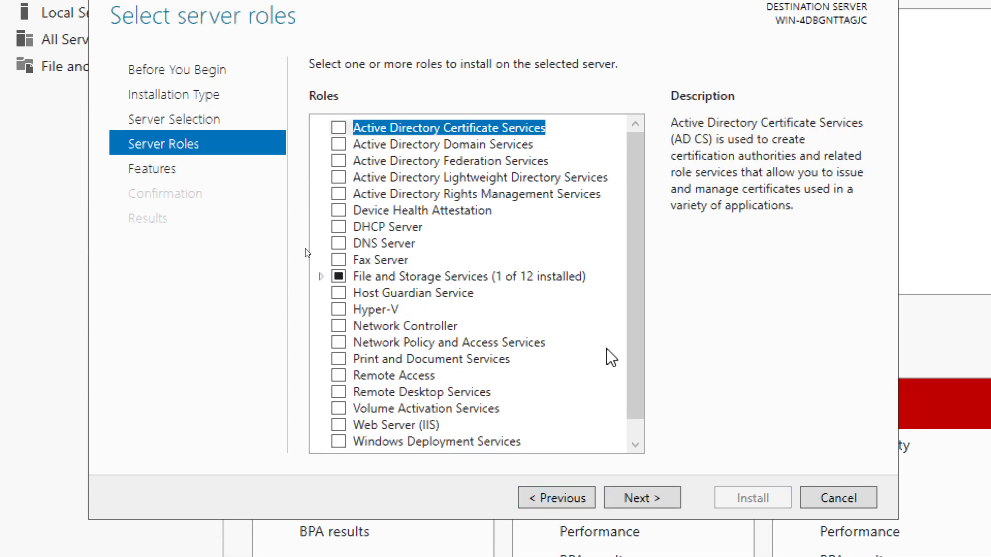
left_click(846, 503)
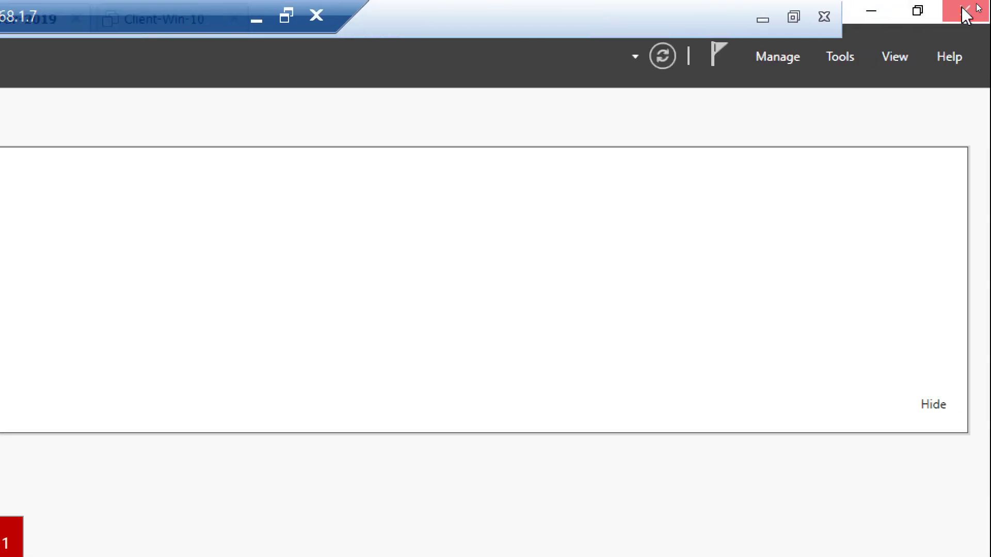
left_click(965, 11)
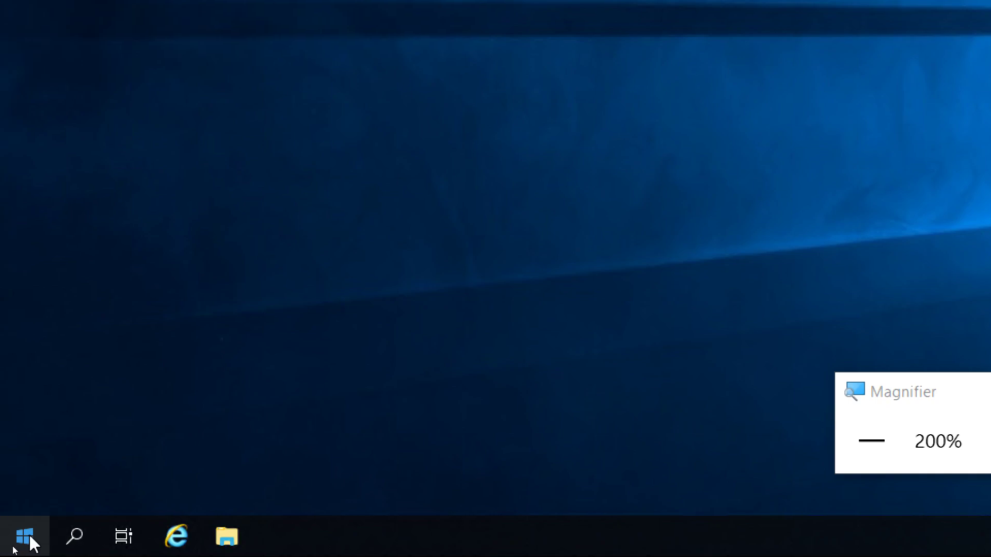
Look through the programs in the Windows System folder of the Start menu and collapse it
left_click(35, 537)
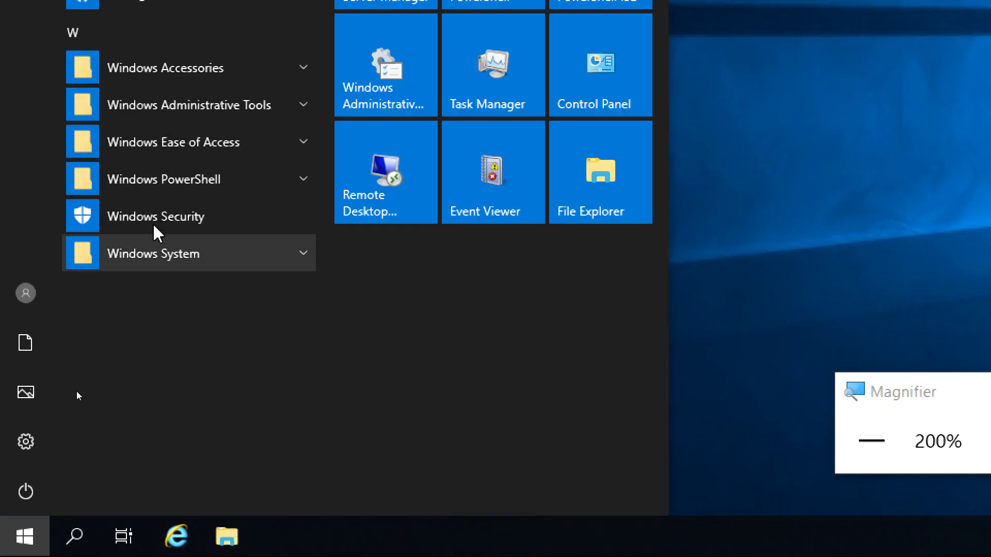
left_click(178, 260)
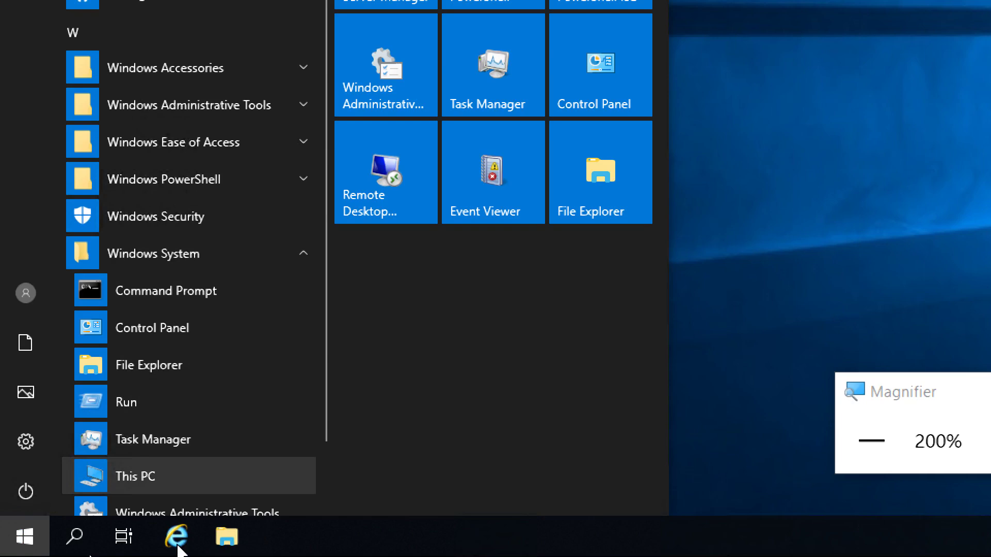
scroll(247, 382, "down", 2)
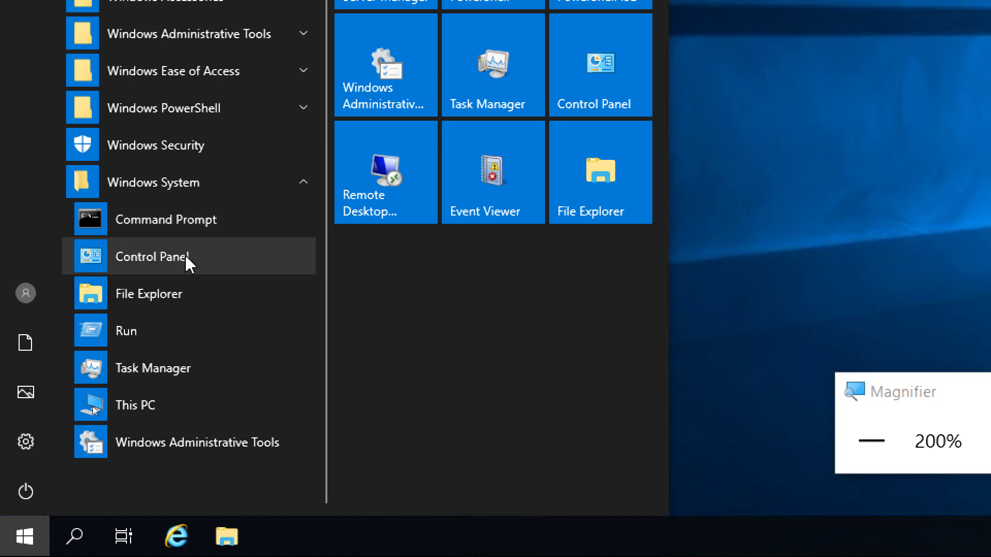
left_click(168, 187)
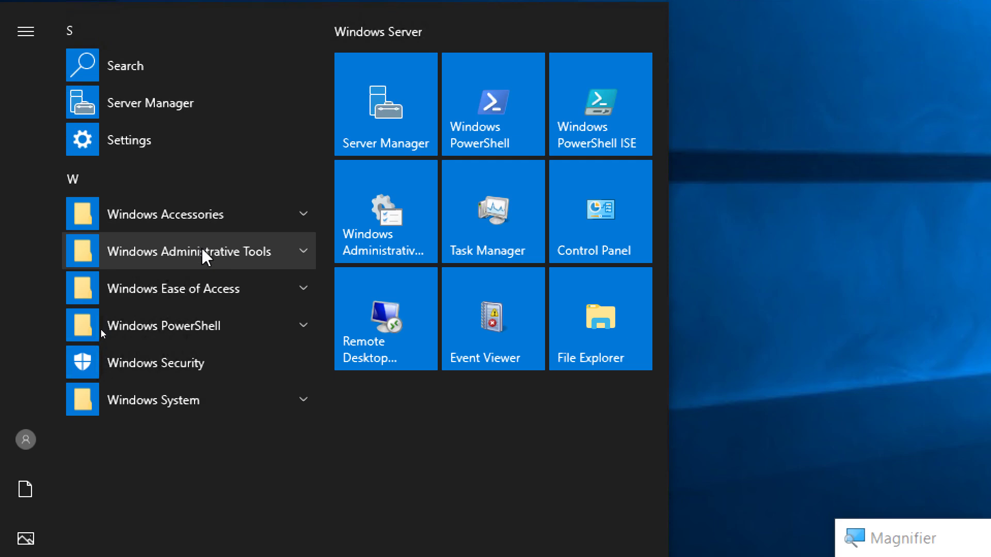
Look through the Windows Administrative Tools folder and open Services from it
left_click(201, 249)
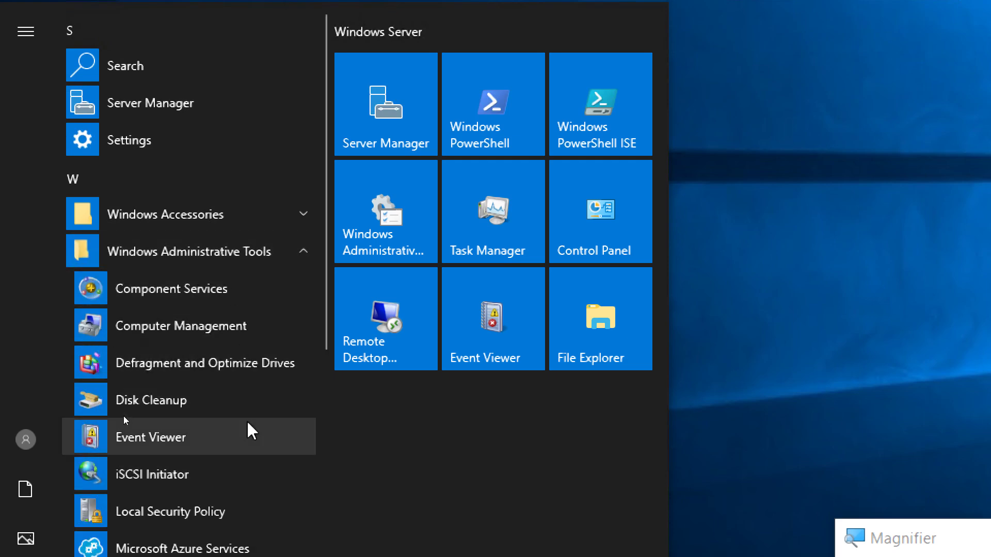
scroll(249, 429, "down", 2)
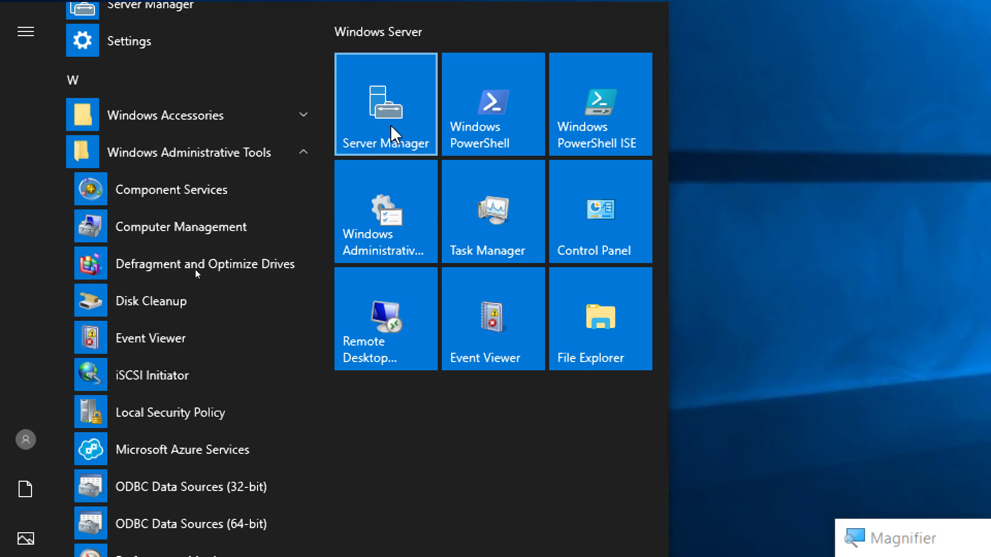
scroll(155, 343, "down", 2)
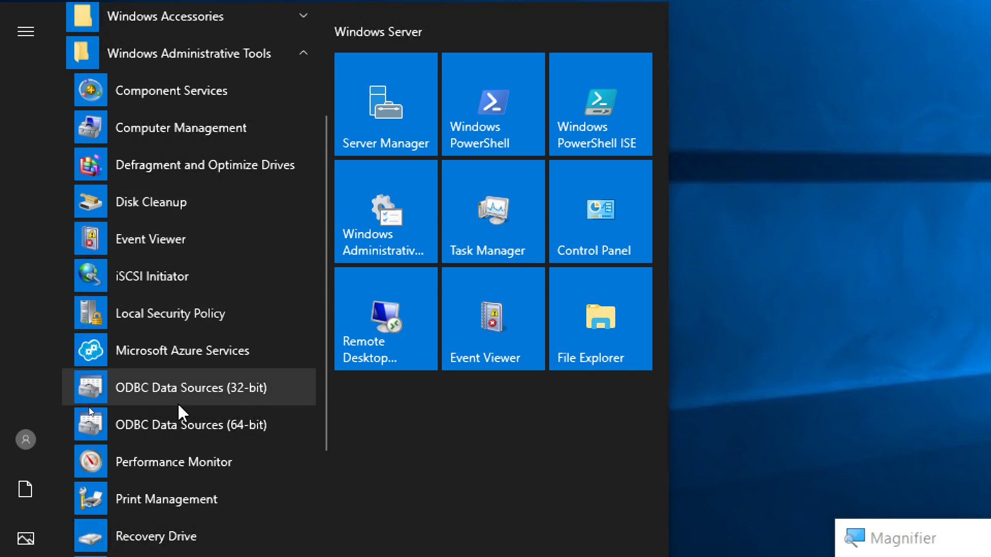
scroll(184, 410, "down", 2)
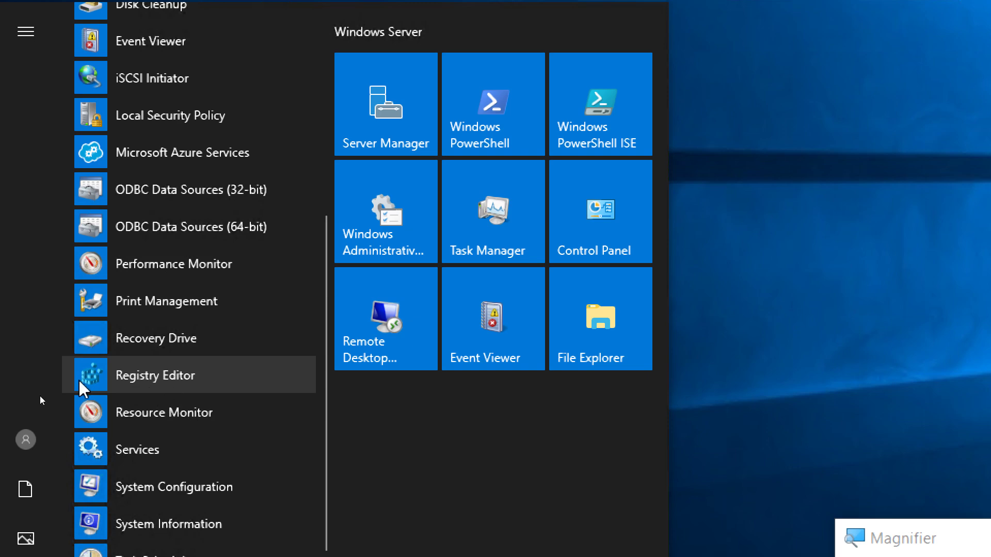
scroll(260, 425, "down", 2)
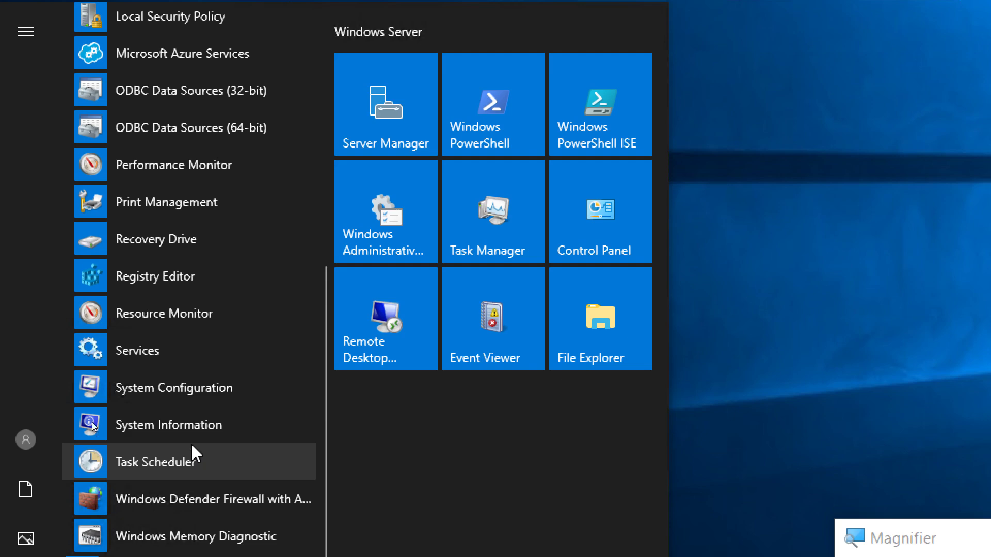
left_click(167, 355)
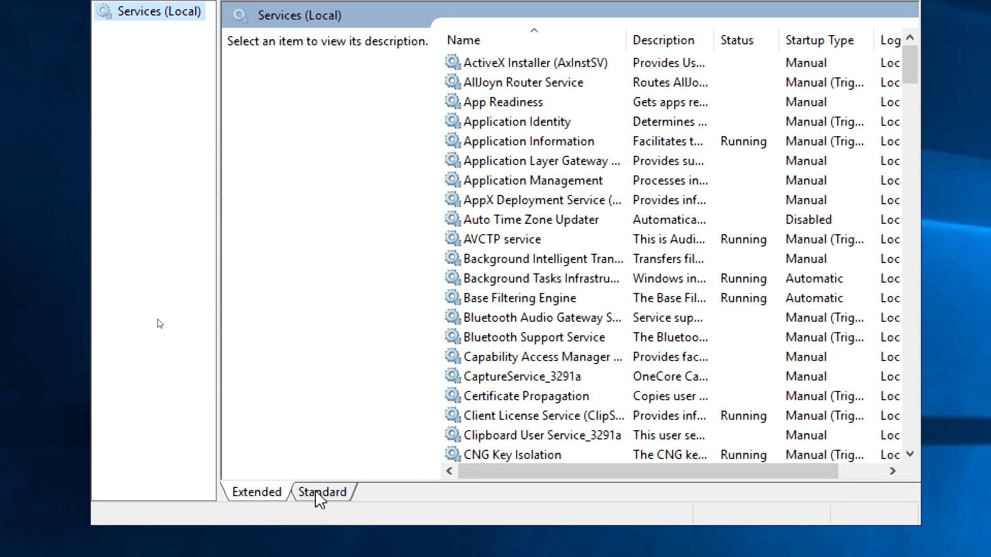
Switch the services list to the Standard view and widen the Name column so the full service names fit
left_click(319, 493)
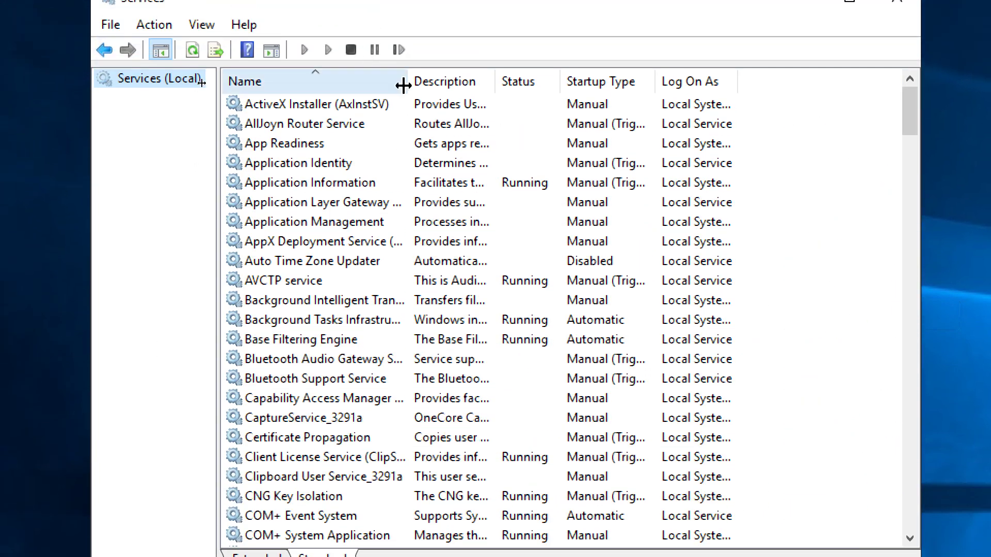
left_click_drag(408, 81, 449, 81)
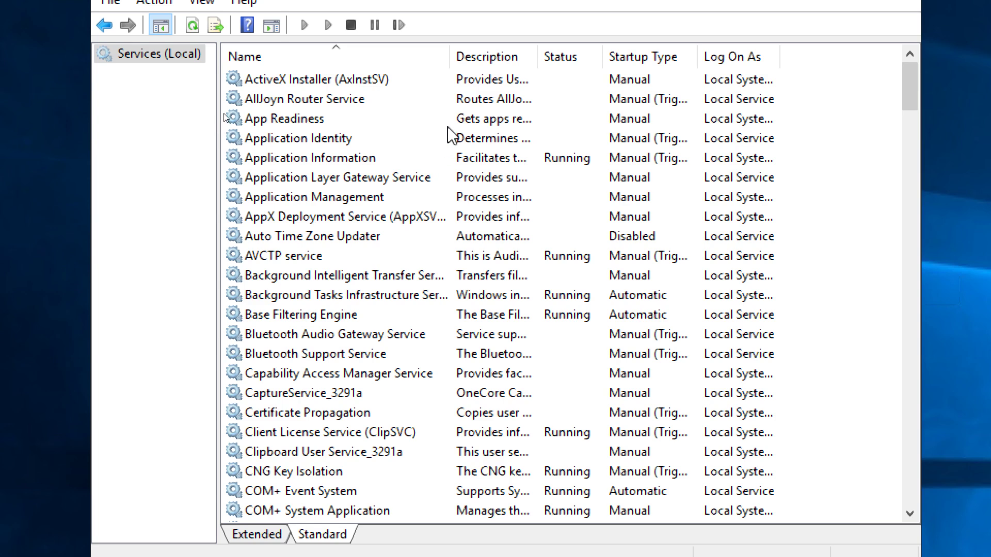
left_click_drag(450, 56, 506, 51)
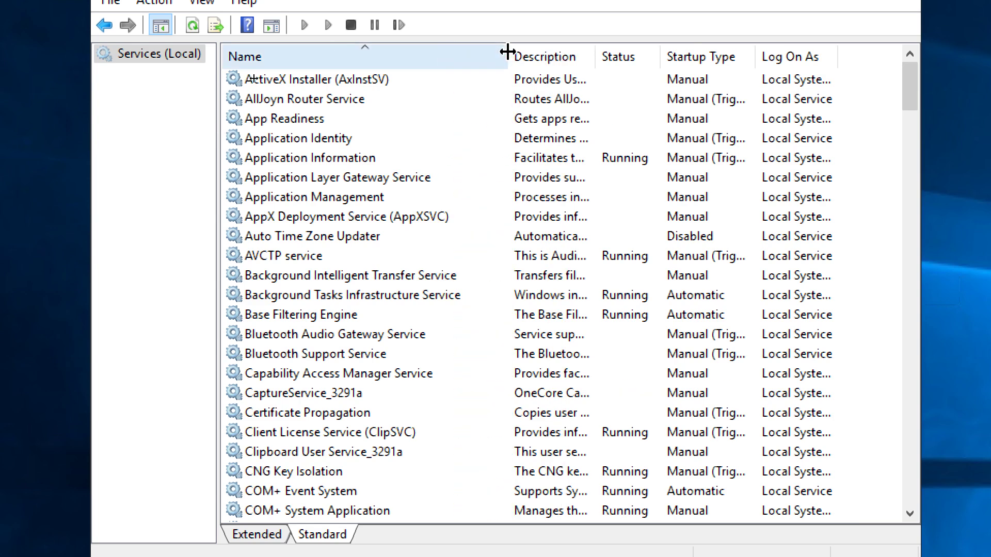
View the properties of the Background Tasks Infrastructure Service and dismiss them without changes
right_click(339, 299)
left_click(398, 494)
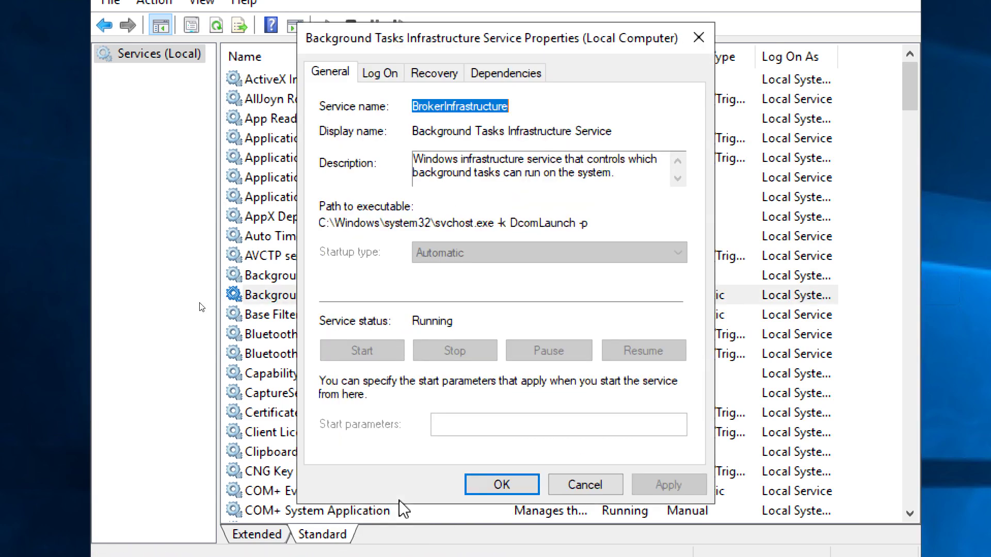
left_click(582, 484)
View the startup type options in the Background Intelligent Transfer Service properties, keep Manual and close the dialog without applying changes
right_click(380, 278)
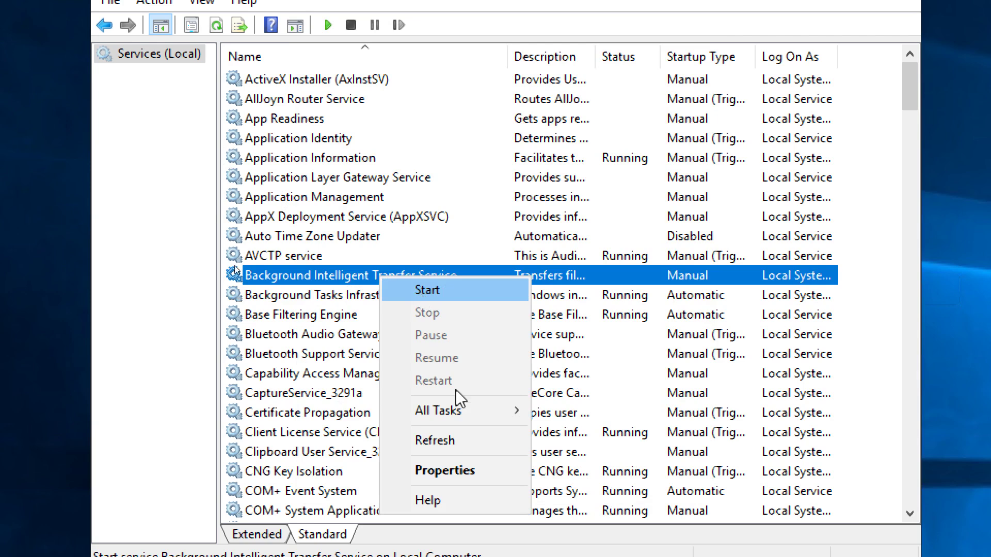
left_click(465, 471)
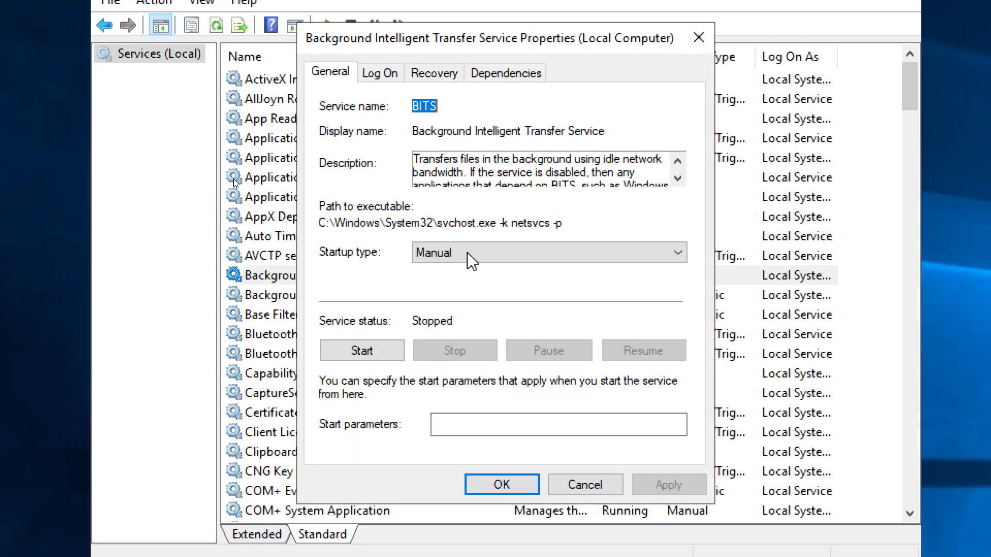
left_click(674, 256)
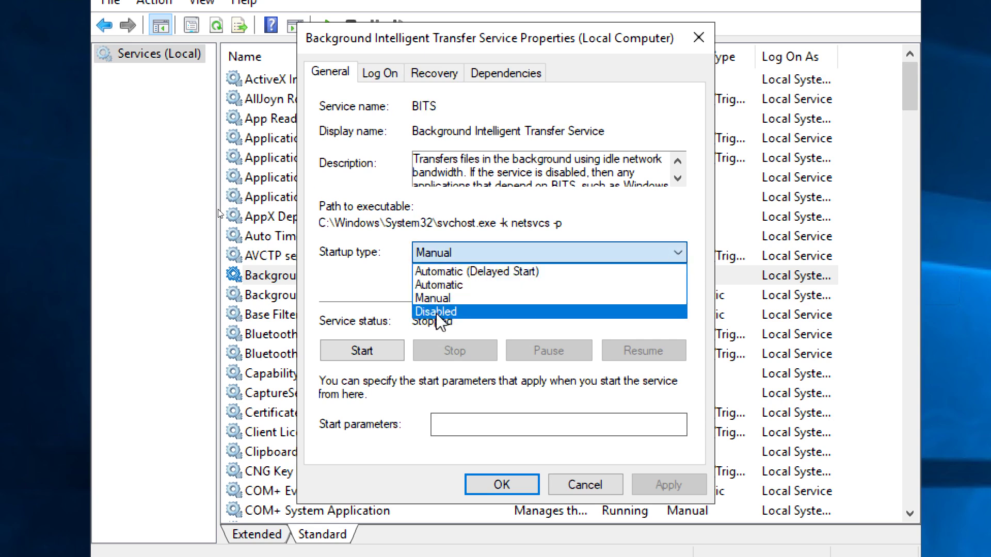
left_click(339, 297)
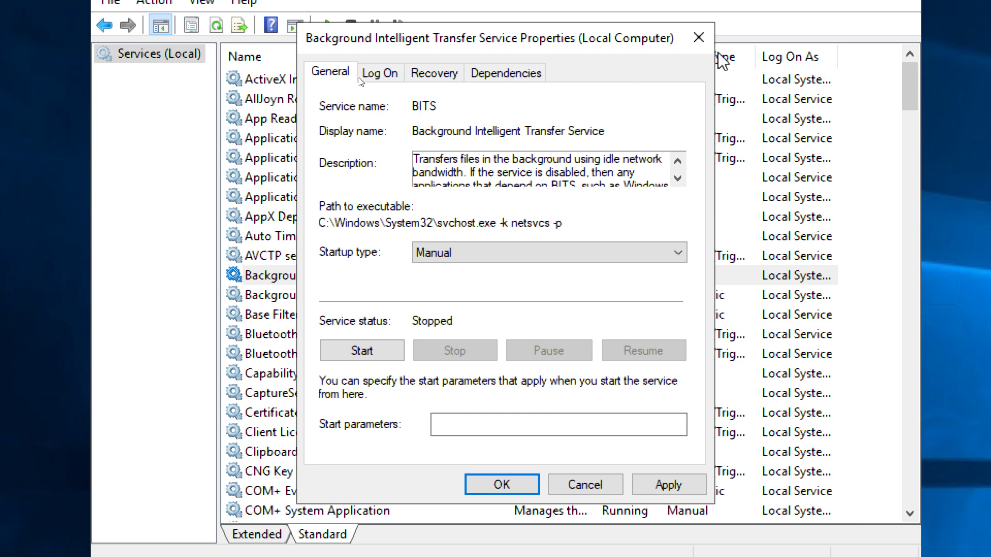
left_click(697, 37)
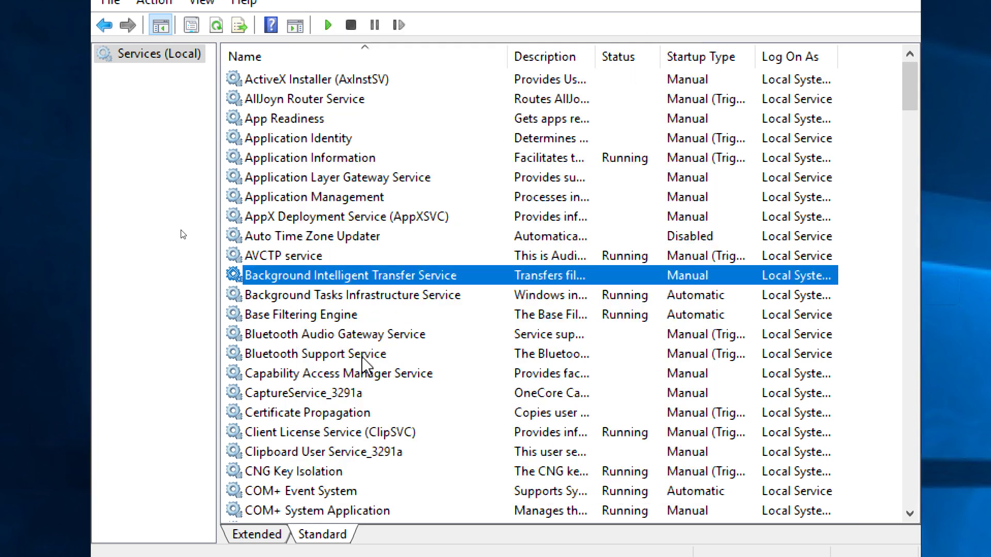
Look through the services list down to its last entry, highlighting the Netlogon service along the way
scroll(363, 361, "down", 3)
scroll(369, 359, "down", 1)
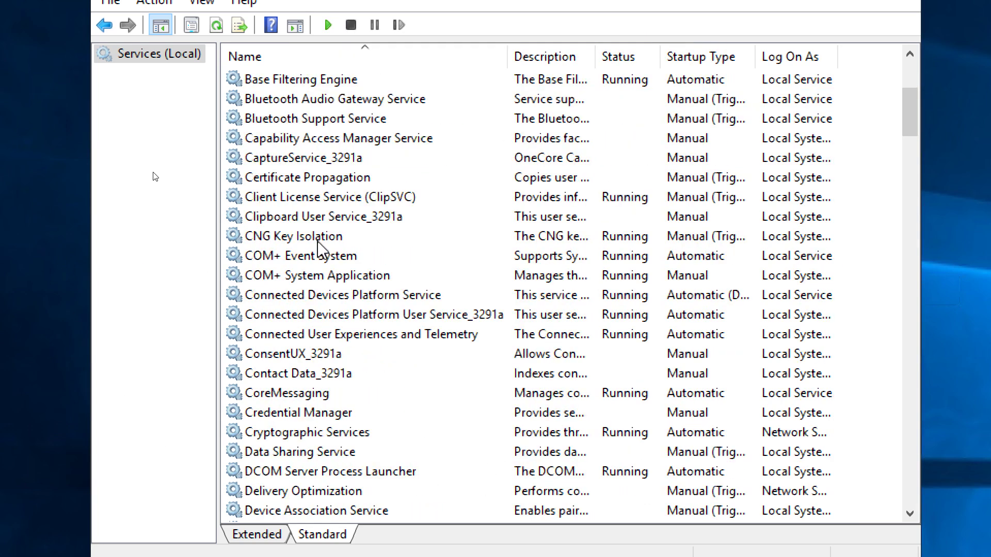
scroll(378, 304, "down", 3)
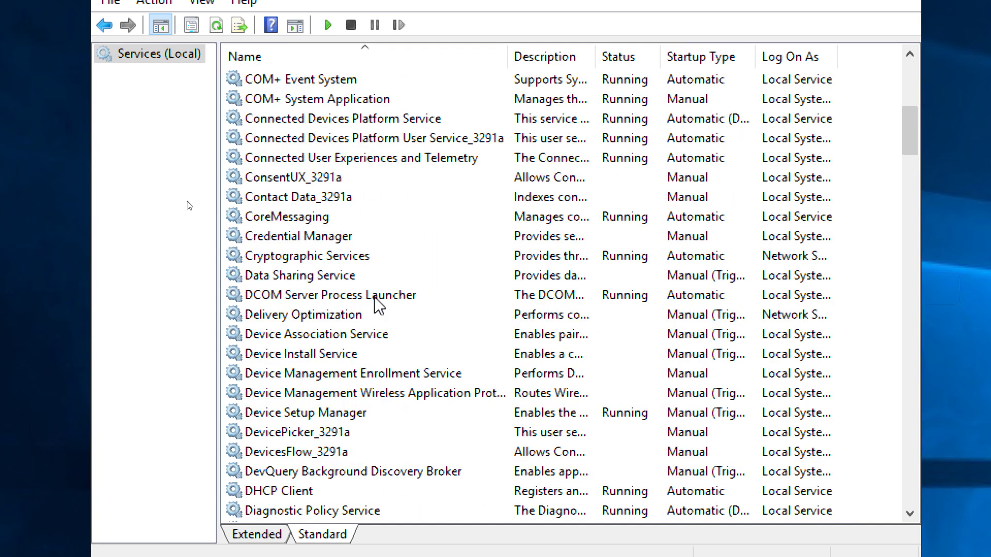
scroll(375, 299, "down", 6)
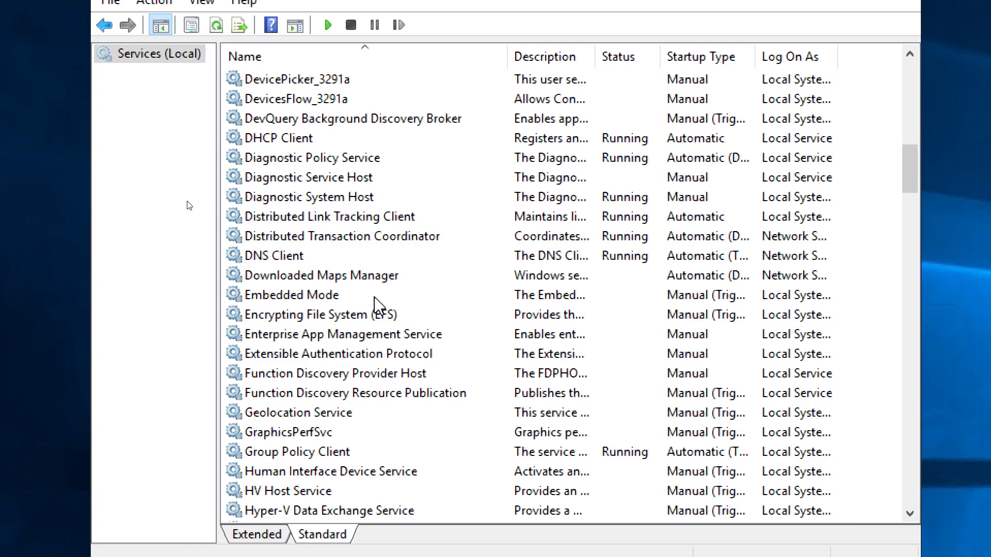
scroll(315, 310, "down", 5)
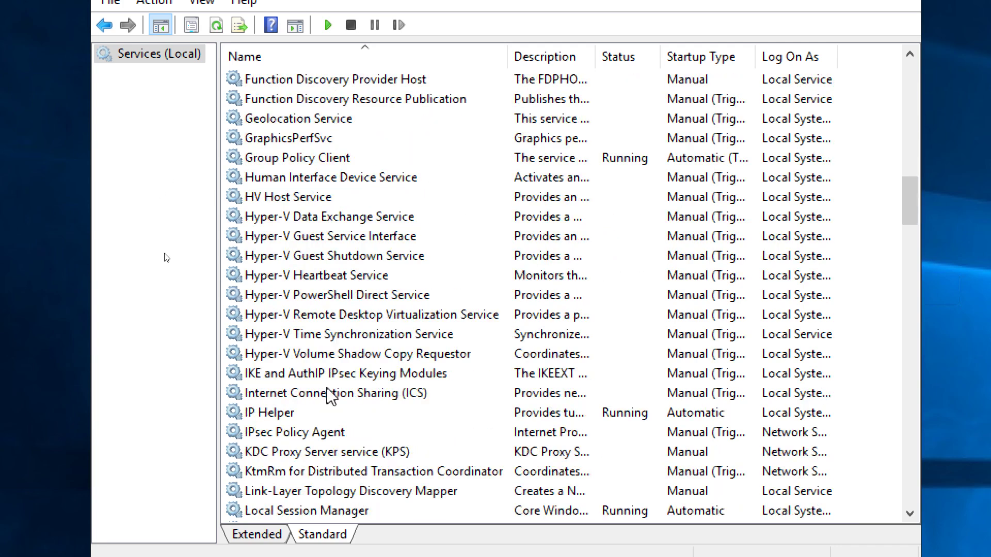
scroll(322, 361, "down", 9)
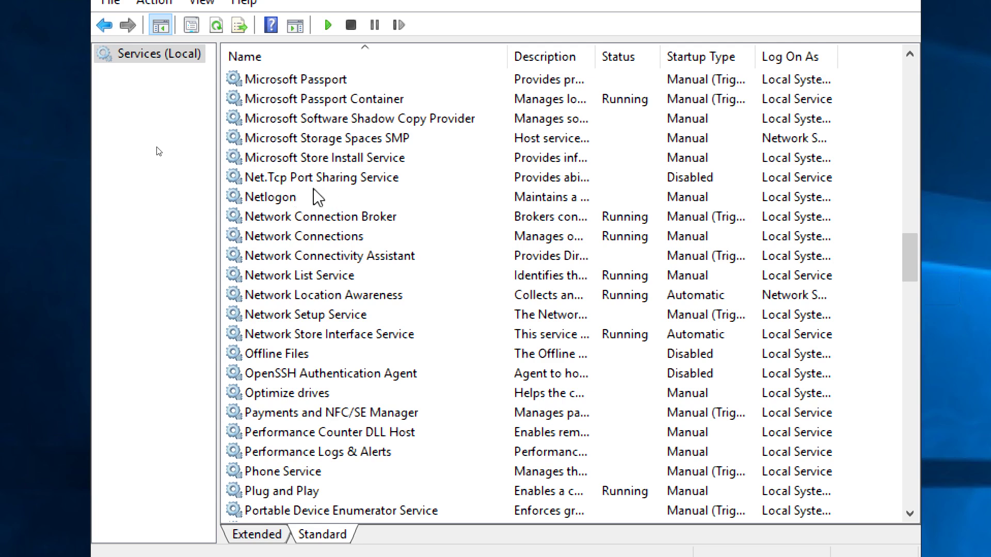
left_click(277, 204)
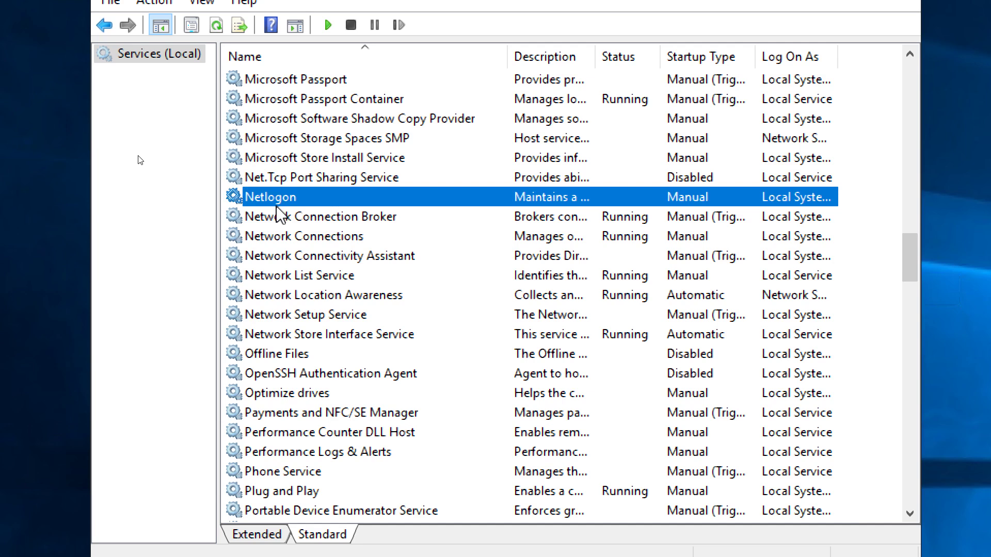
scroll(316, 432, "down", 12)
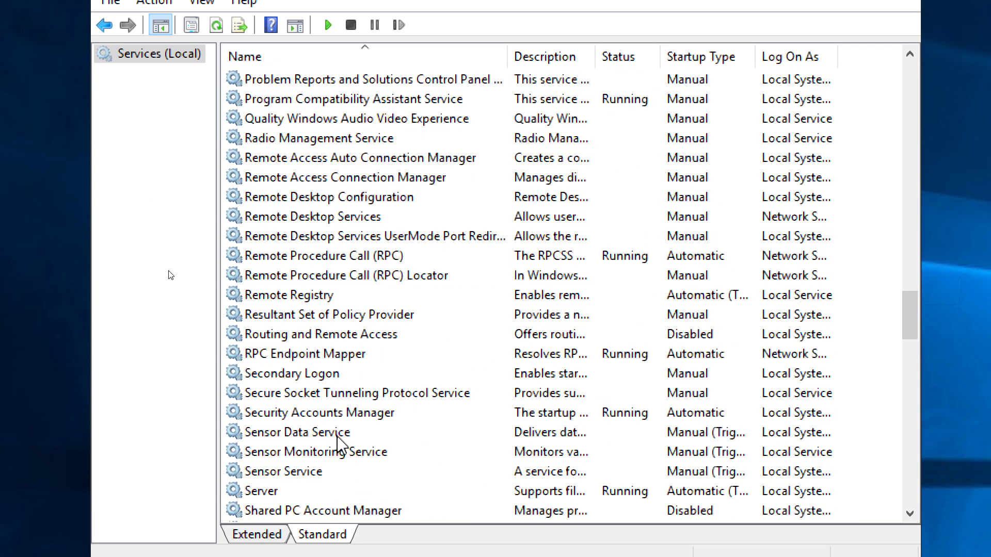
scroll(337, 437, "down", 7)
scroll(337, 437, "down", 17)
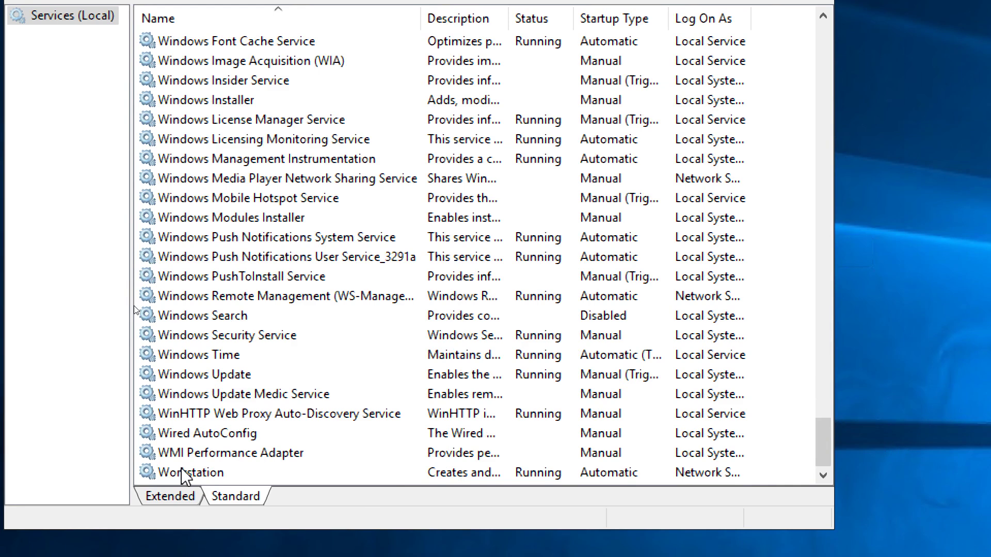
Open the Workstation service's properties and view its log on account and startup type options, leaving Automatic selected
left_click(183, 472)
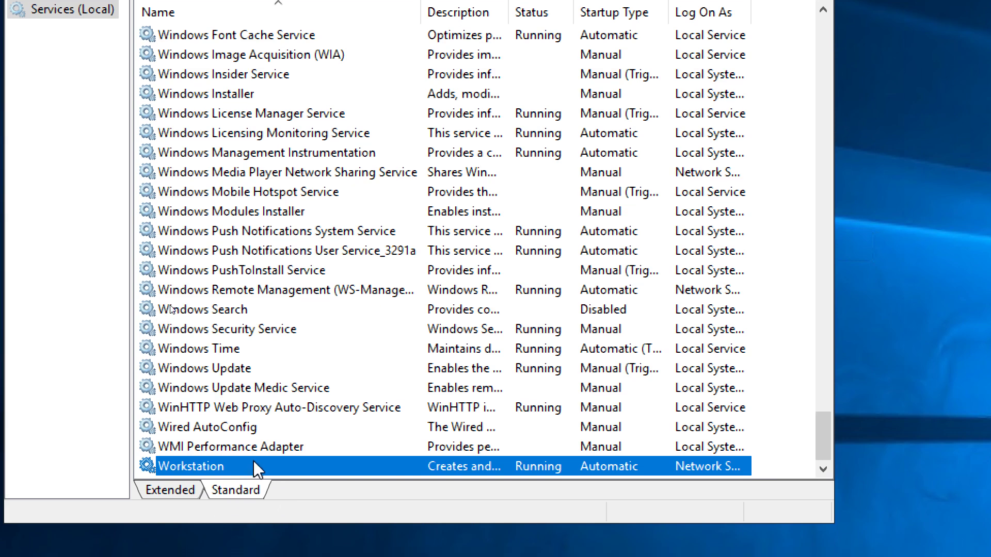
right_click(256, 467)
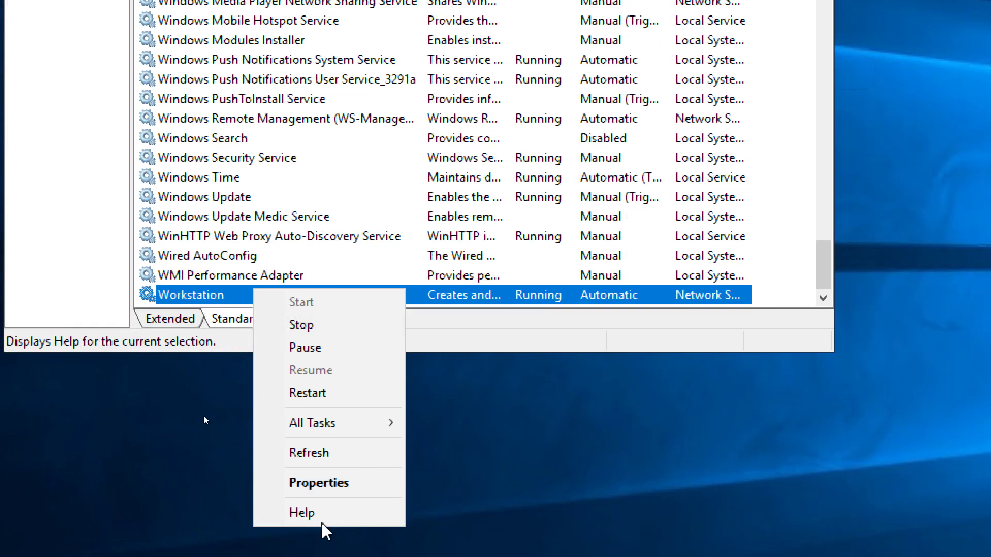
left_click(324, 484)
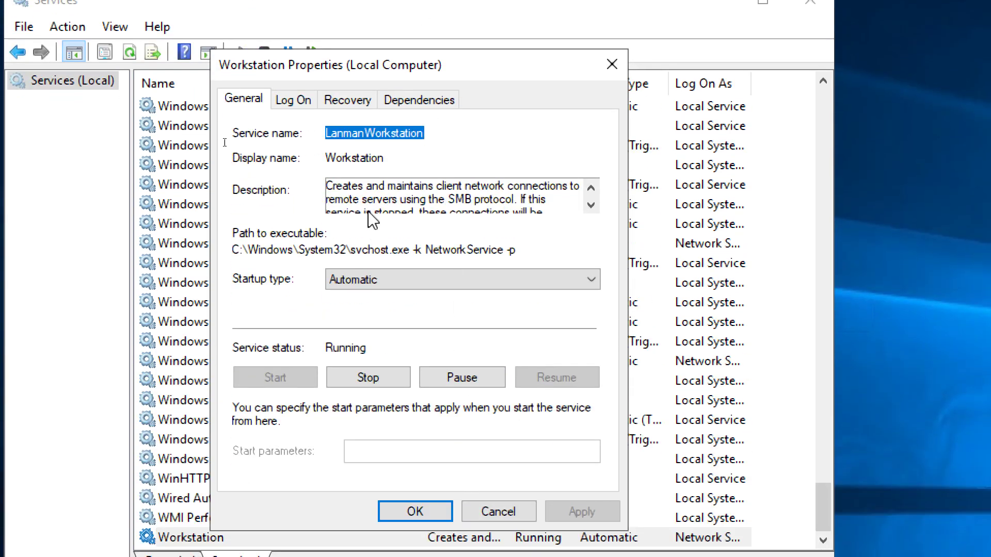
left_click(293, 101)
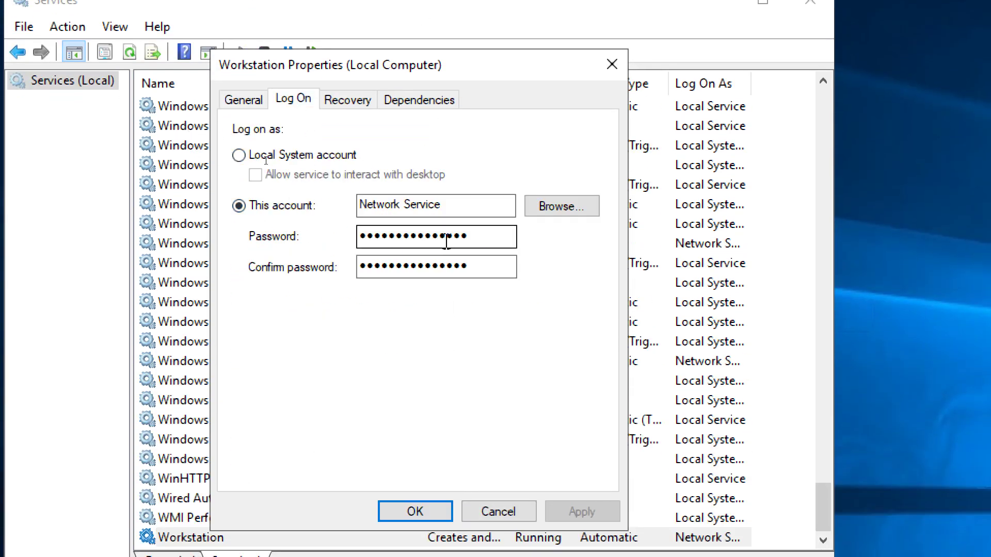
left_click(241, 99)
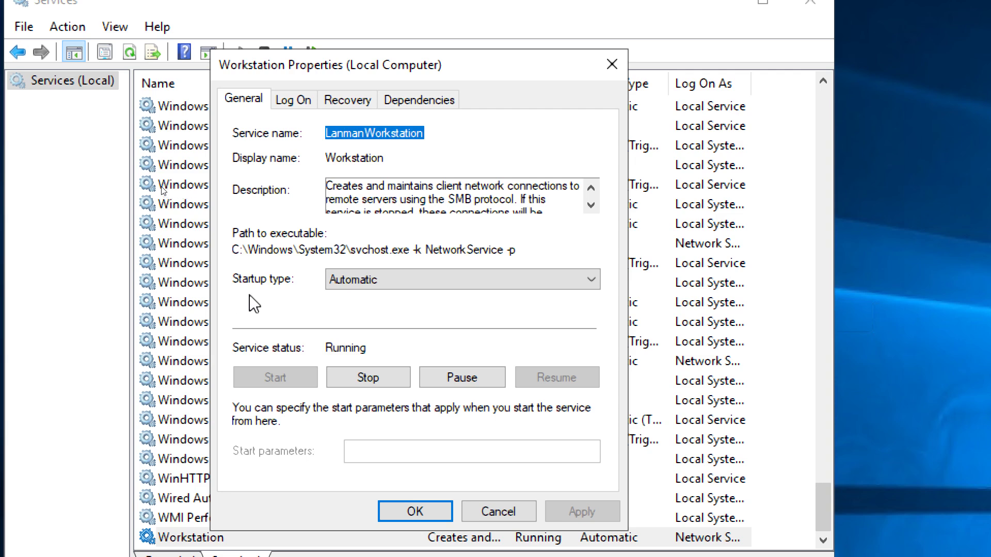
left_click(420, 277)
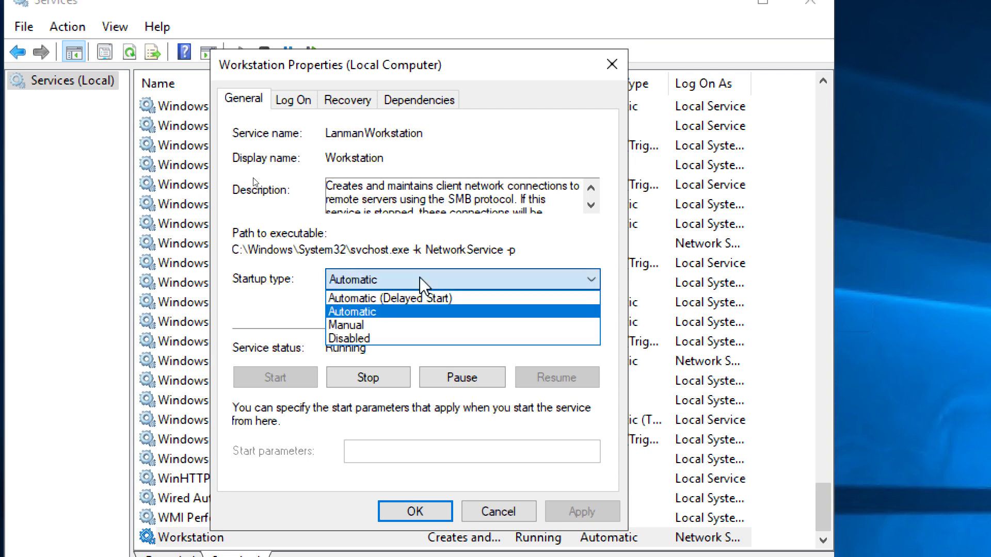
left_click(420, 277)
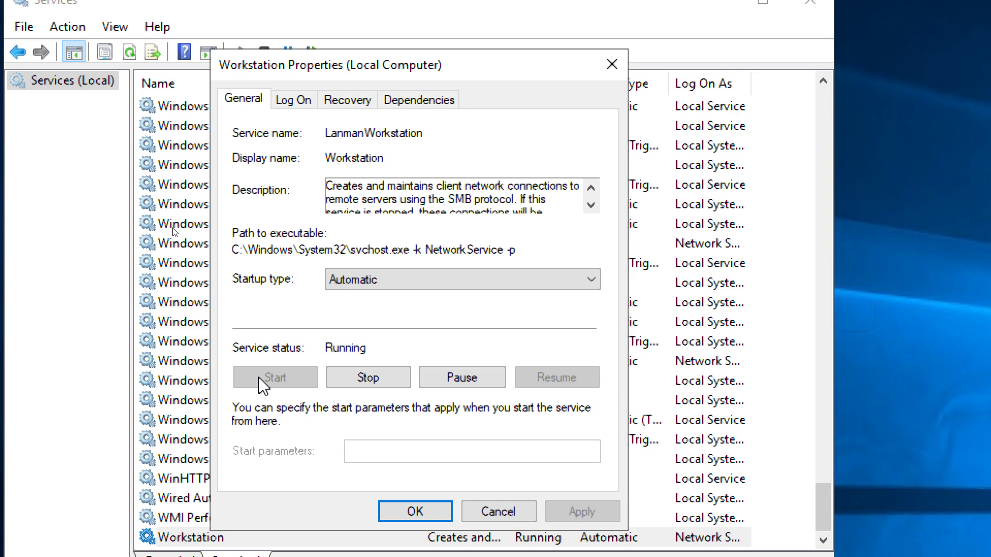
Examine which system components depend on the Workstation service, highlighting Netlogon and Remote Desktop Configuration
left_click(407, 102)
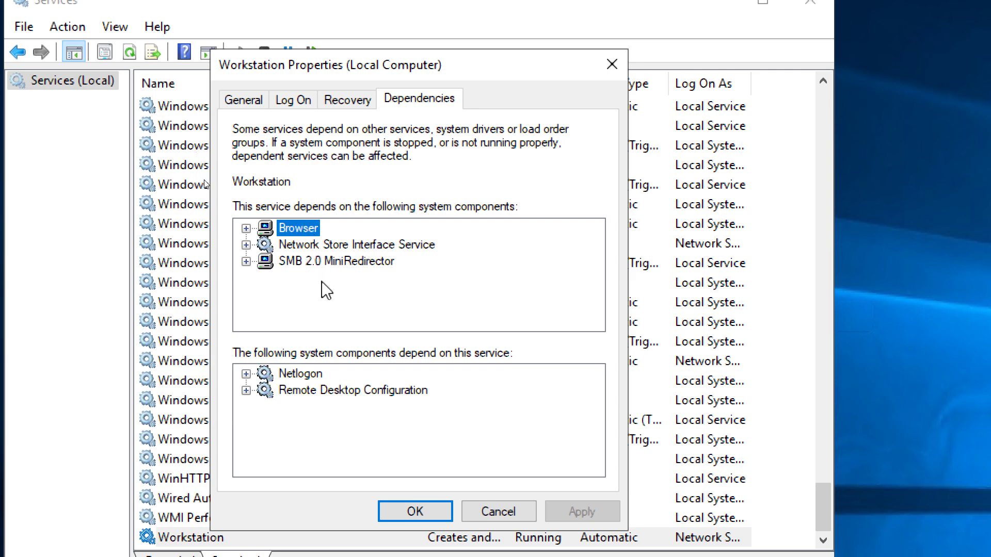
left_click(292, 381)
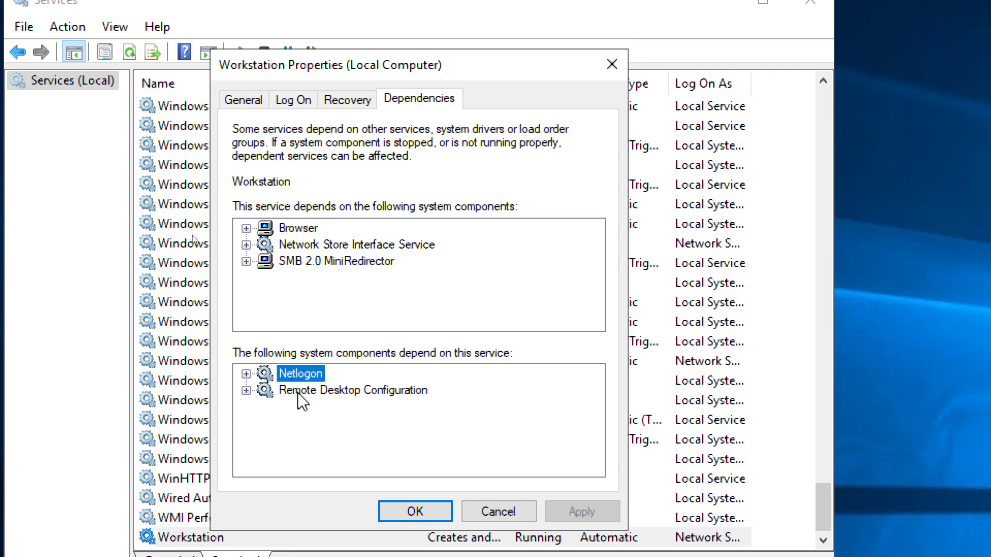
left_click(298, 391)
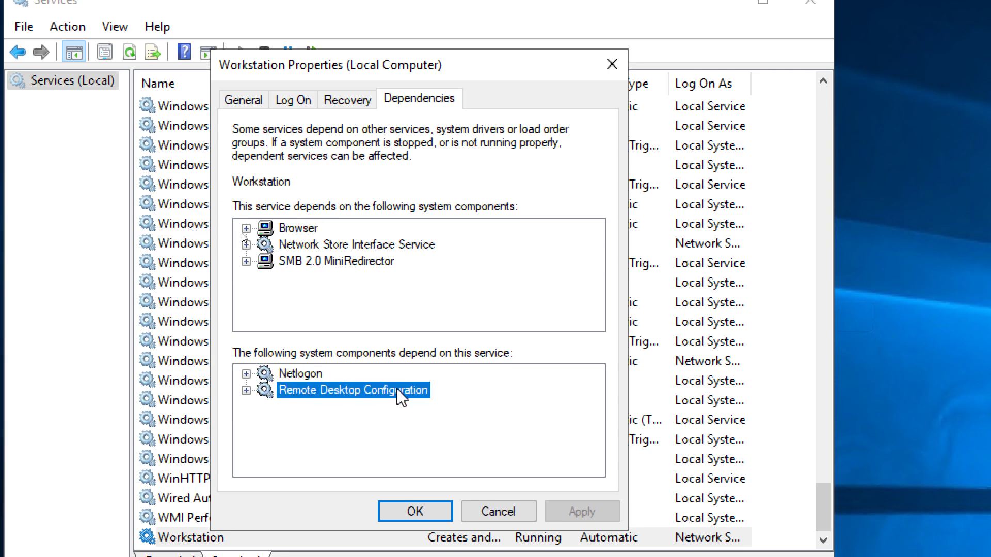
key("Up")
left_click(301, 391)
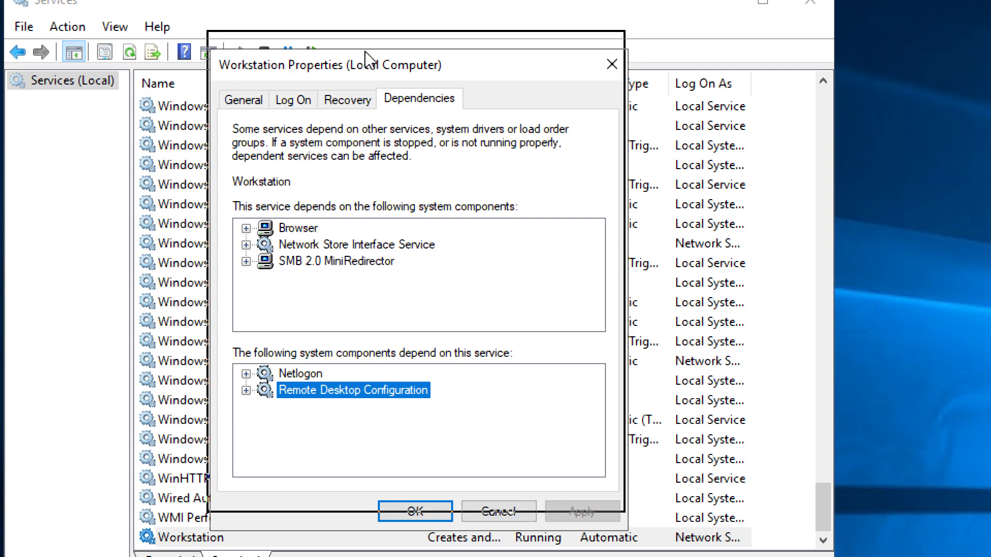
left_click_drag(368, 71, 365, 48)
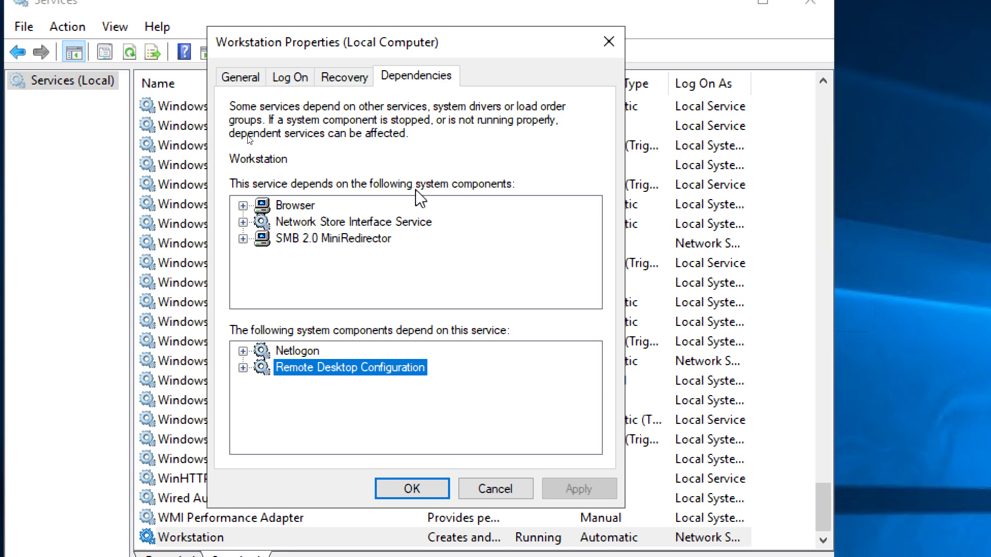
Examine the components the Workstation service depends on, from Browser to SMB 2.0 MiniRedirector, and dismiss the properties without changes
left_click(304, 238)
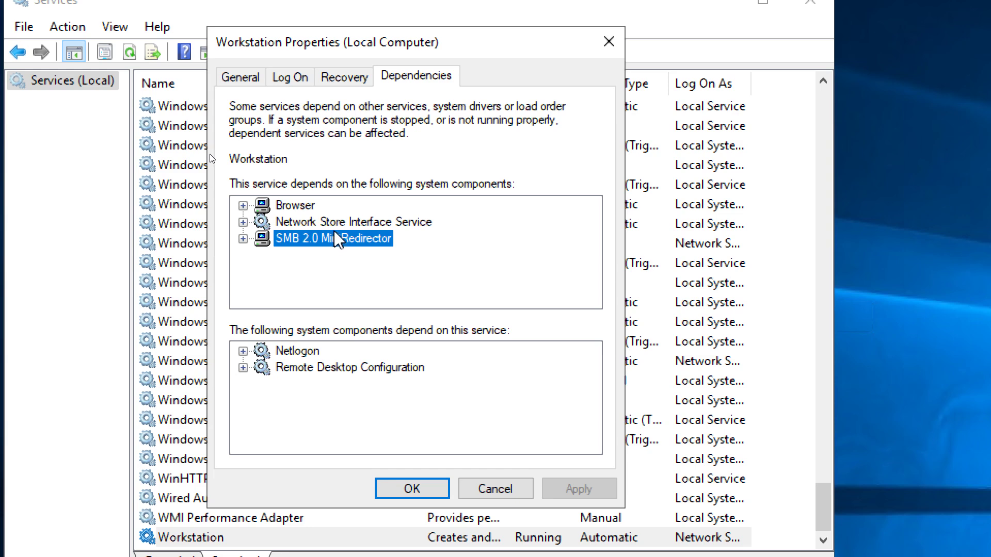
left_click(307, 205)
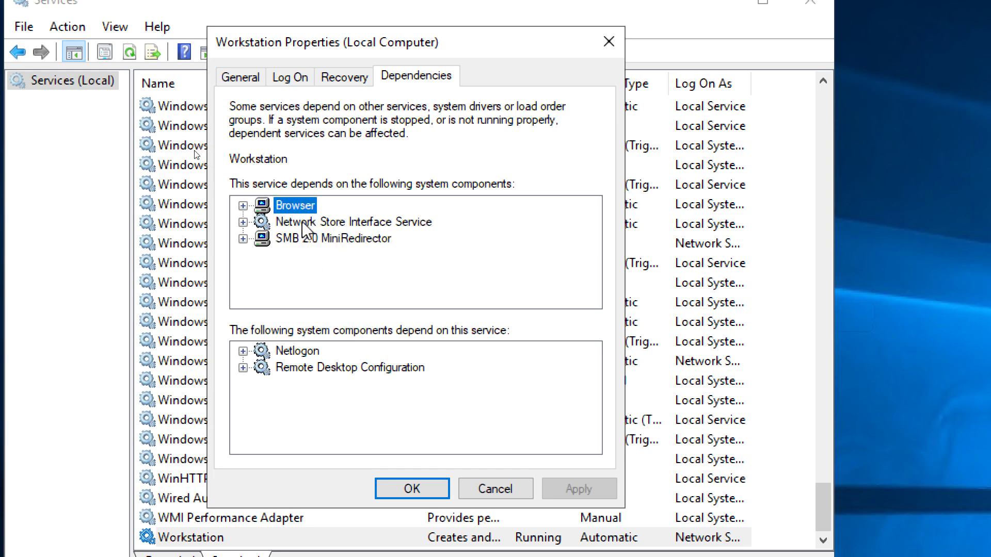
left_click(304, 222)
left_click(301, 240)
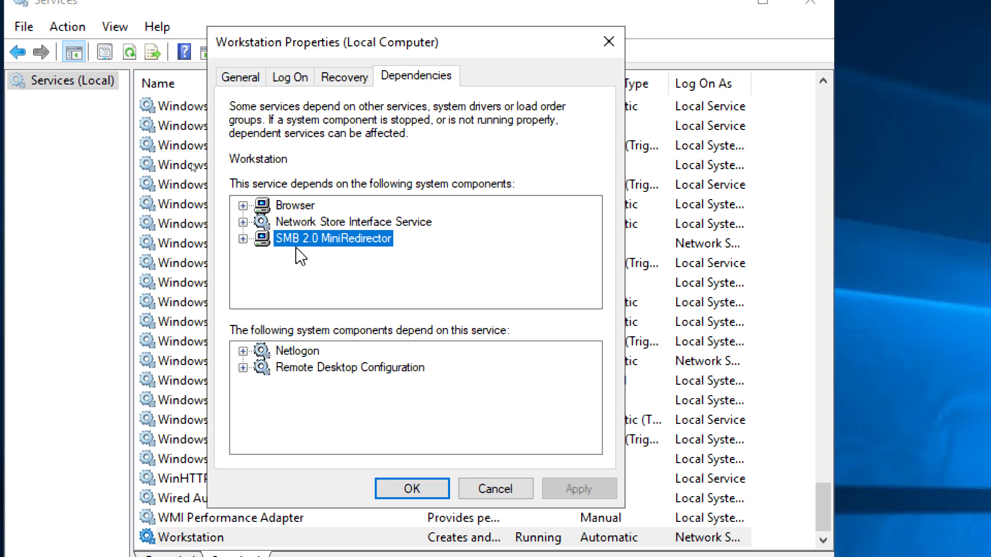
left_click(495, 489)
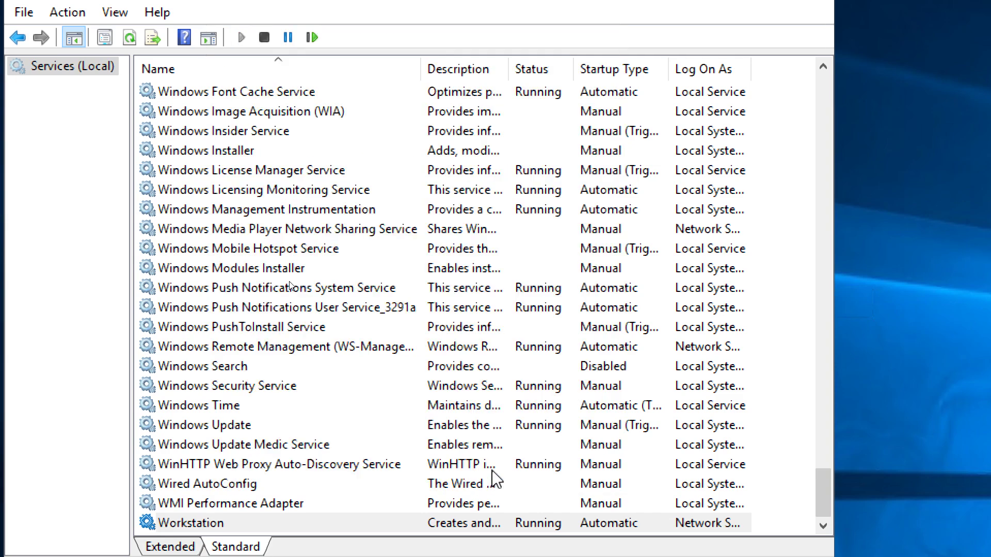
Look back through the services list up to its first entry and close Services
scroll(266, 412, "up", 3)
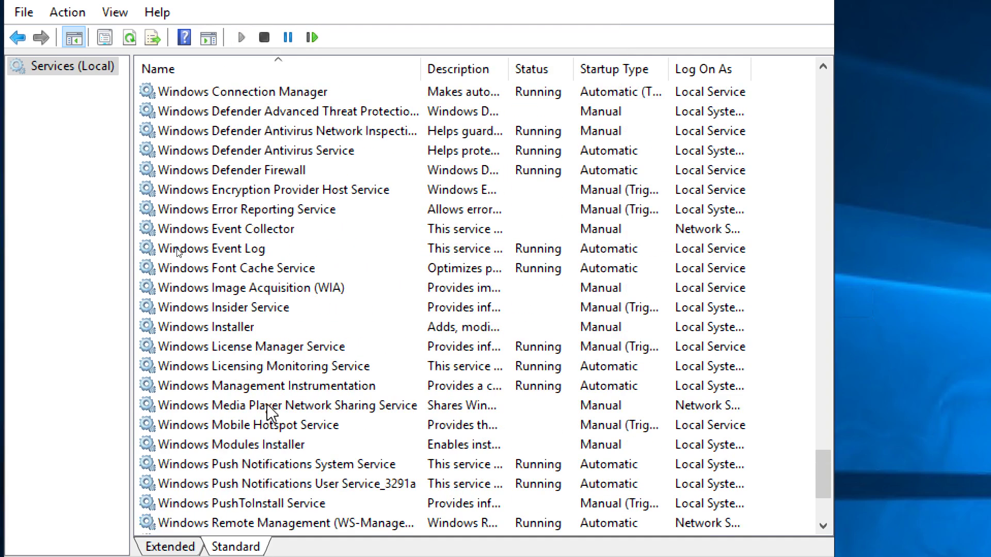
scroll(270, 411, "up", 17)
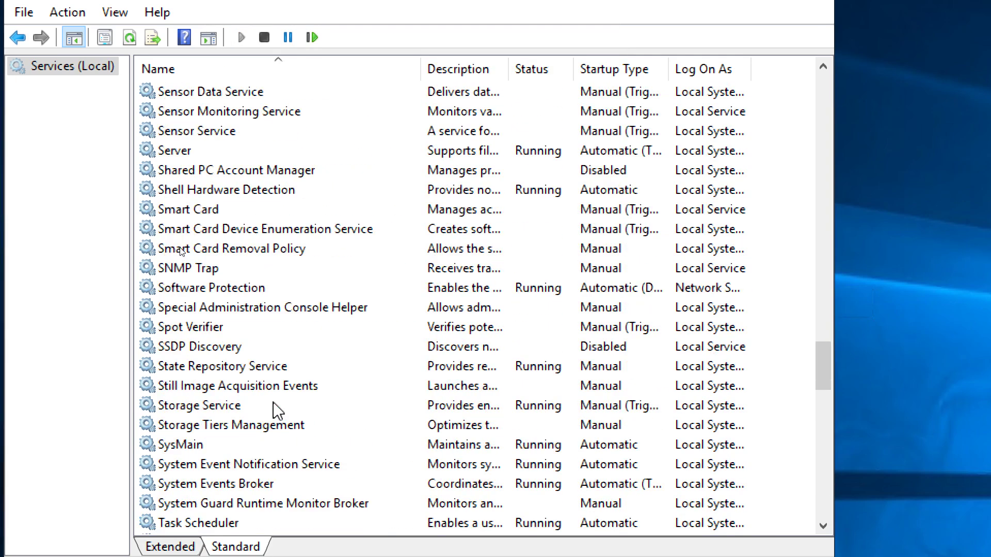
scroll(274, 408, "up", 5)
scroll(274, 406, "up", 2)
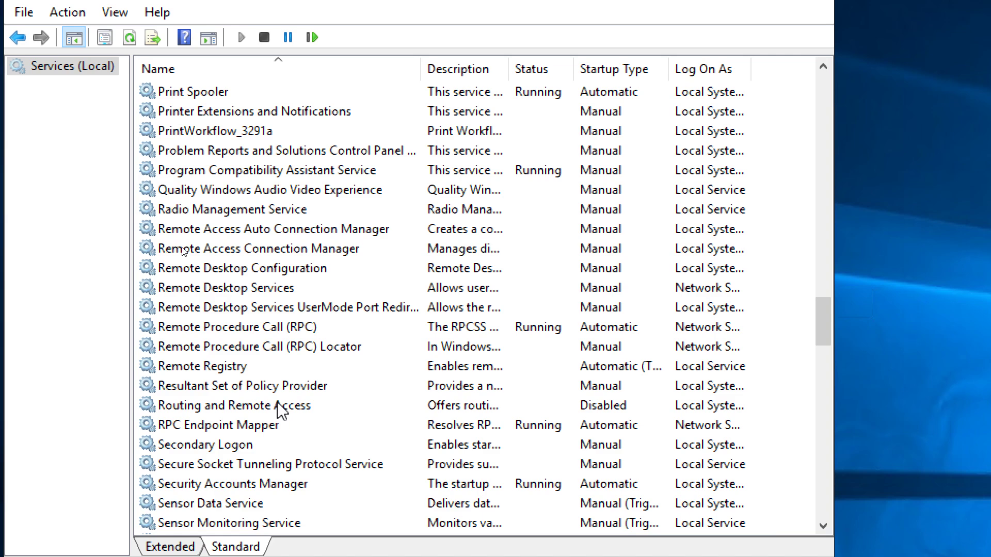
scroll(281, 412, "up", 8)
scroll(279, 404, "up", 2)
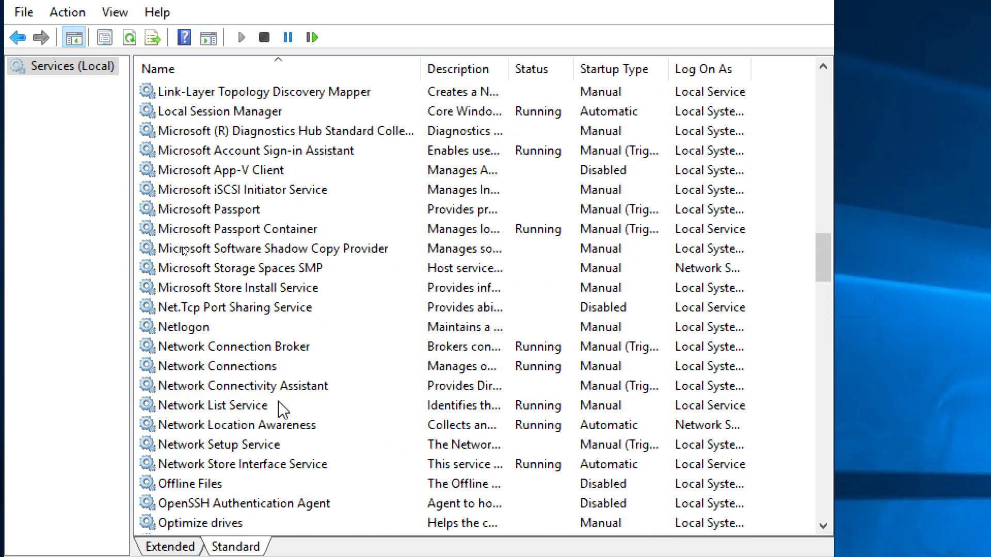
scroll(280, 404, "up", 14)
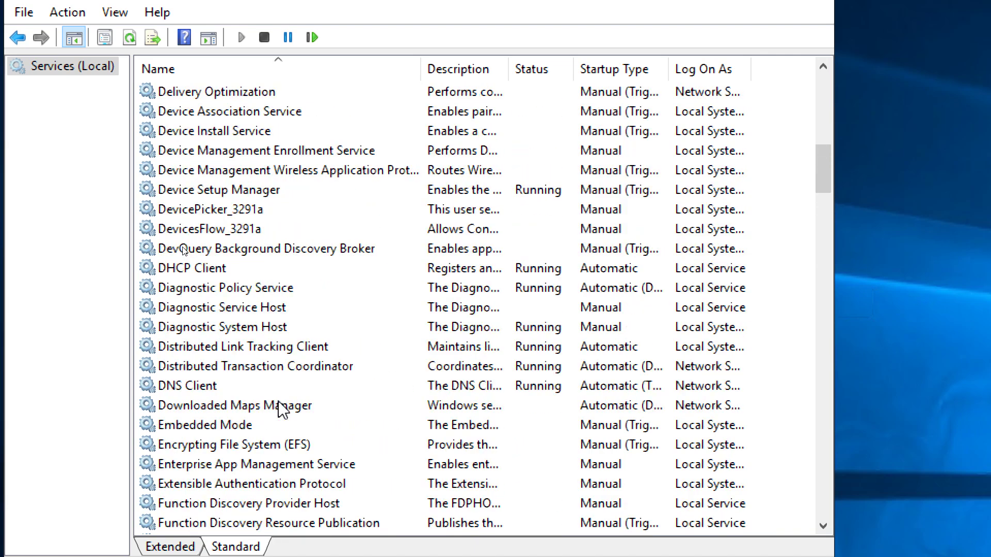
scroll(280, 405, "up", 9)
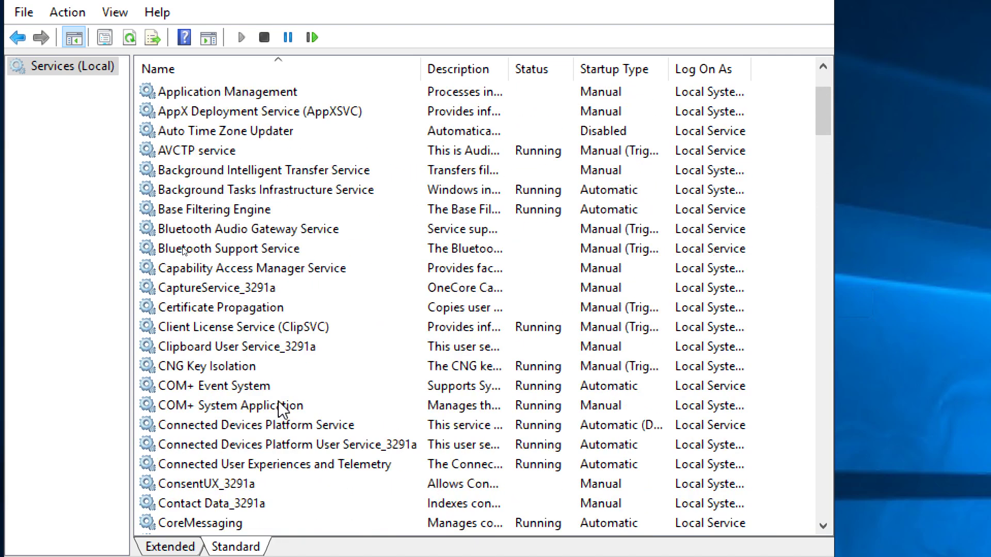
scroll(281, 411, "up", 2)
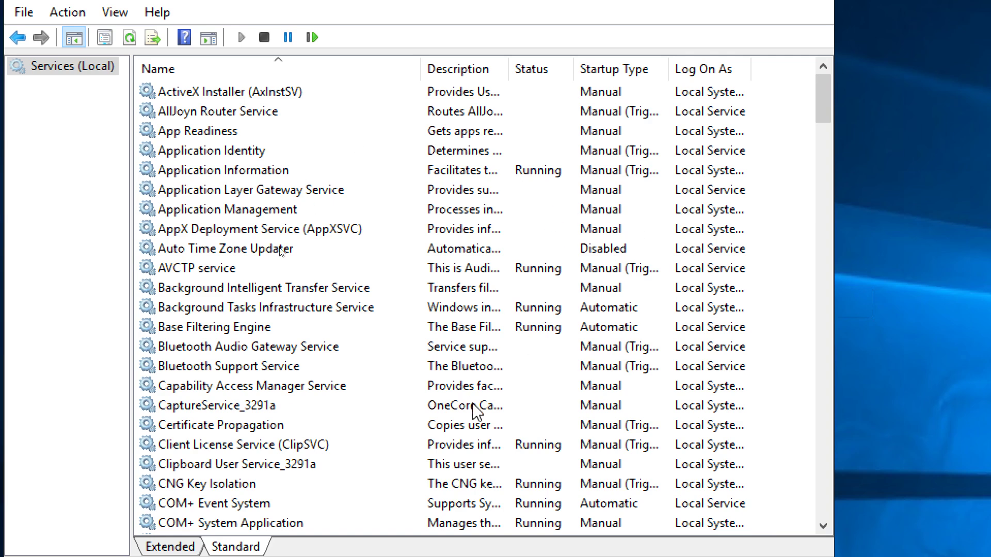
scroll(243, 372, "down", 14)
scroll(260, 340, "up", 7)
scroll(332, 315, "up", 7)
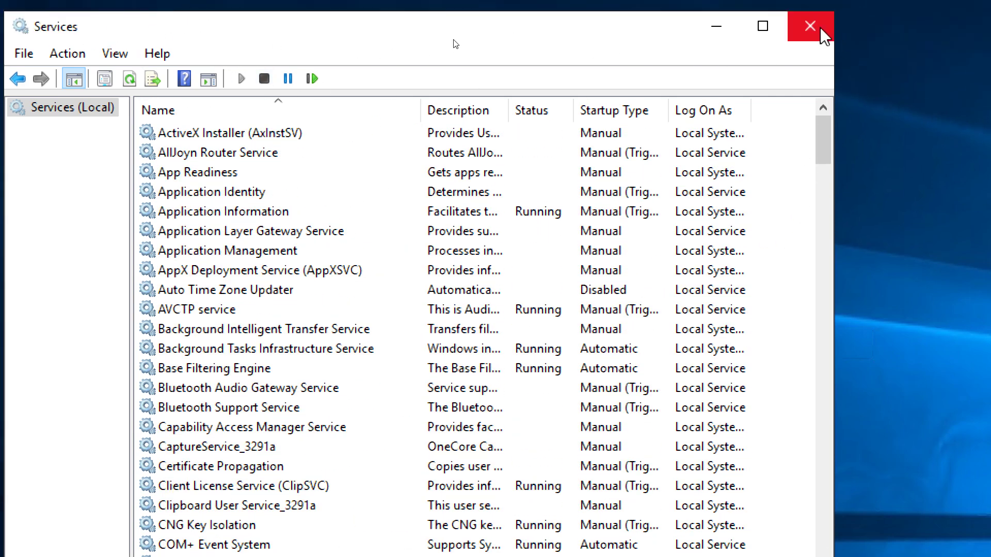
left_click(812, 7)
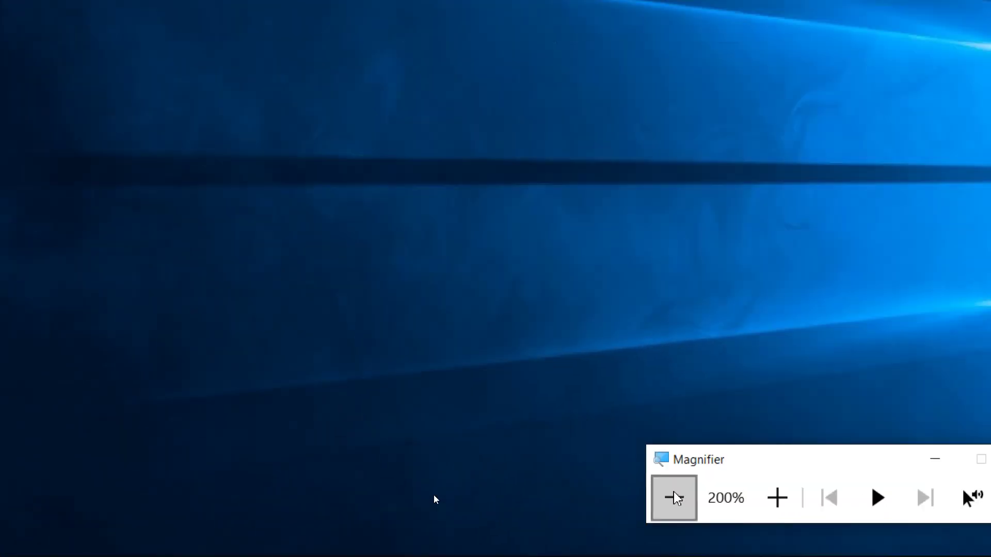
Set the Magnifier zoom to 100% and switch from the virtual machine to the server diagram in WhatsApp Web on the host
left_click(789, 498)
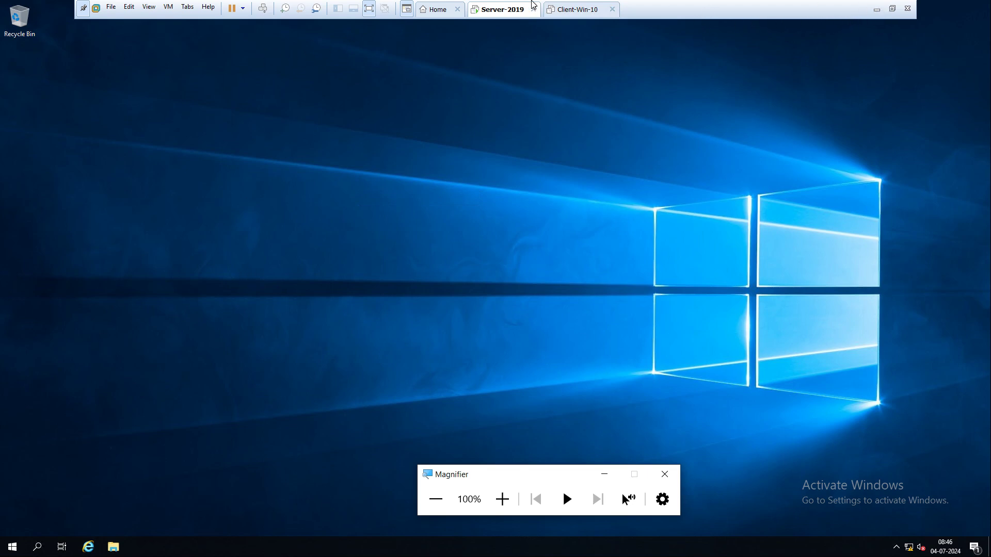
mouse_move(567, 15)
left_click(622, 12)
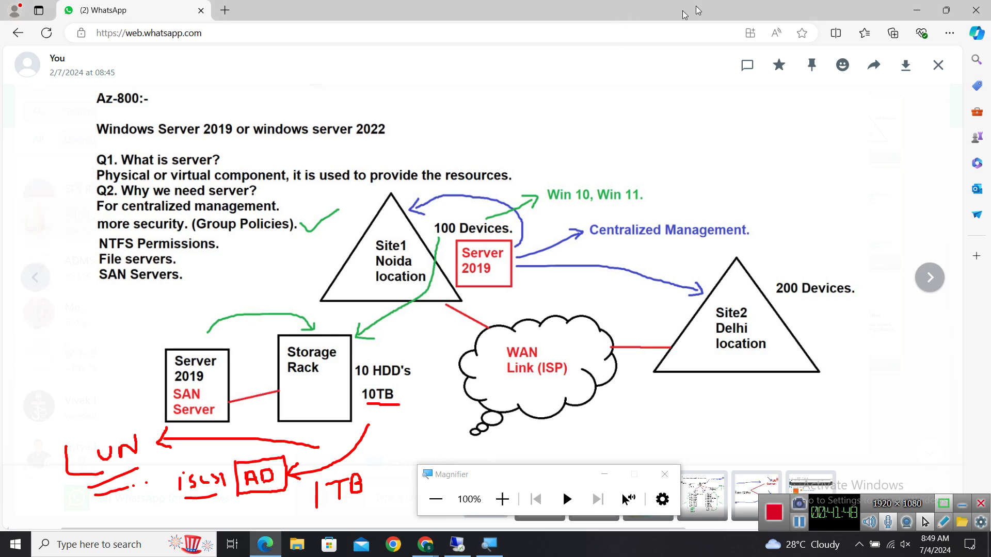
Minimize the WhatsApp Web window and open a new tab in the Chrome window with the Google Meet session
left_click(918, 11)
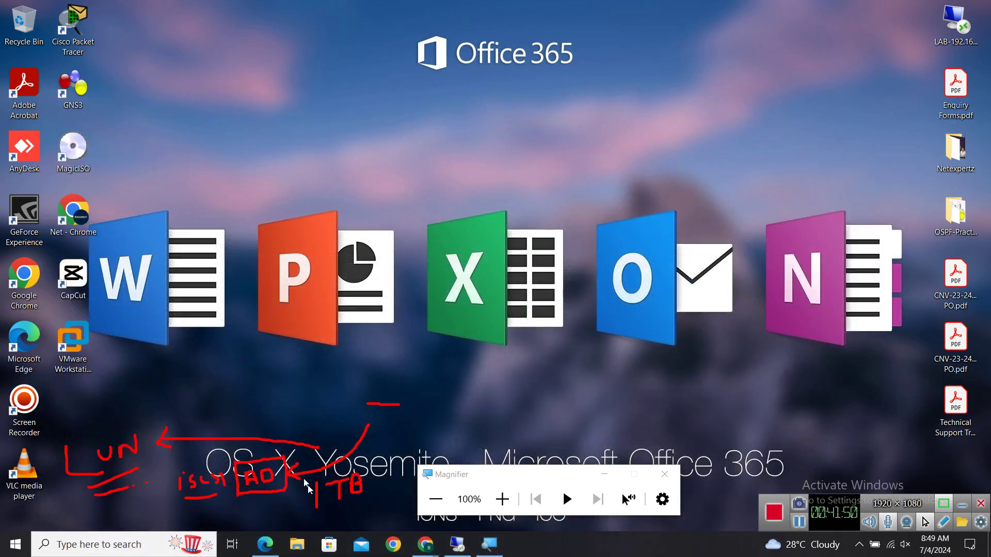
mouse_move(424, 550)
left_click(351, 480)
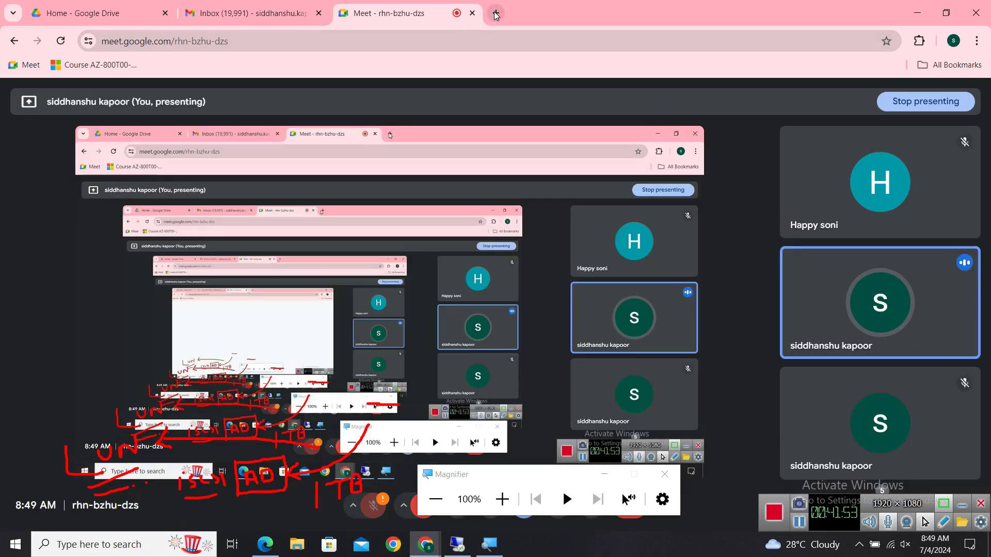
left_click(496, 14)
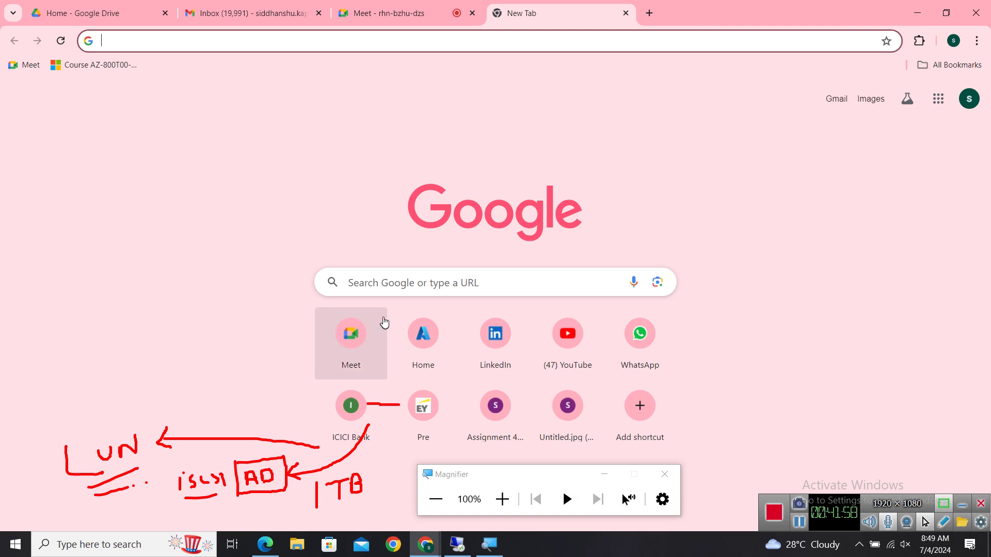
Search Google for "windows admin center"
left_click(377, 283)
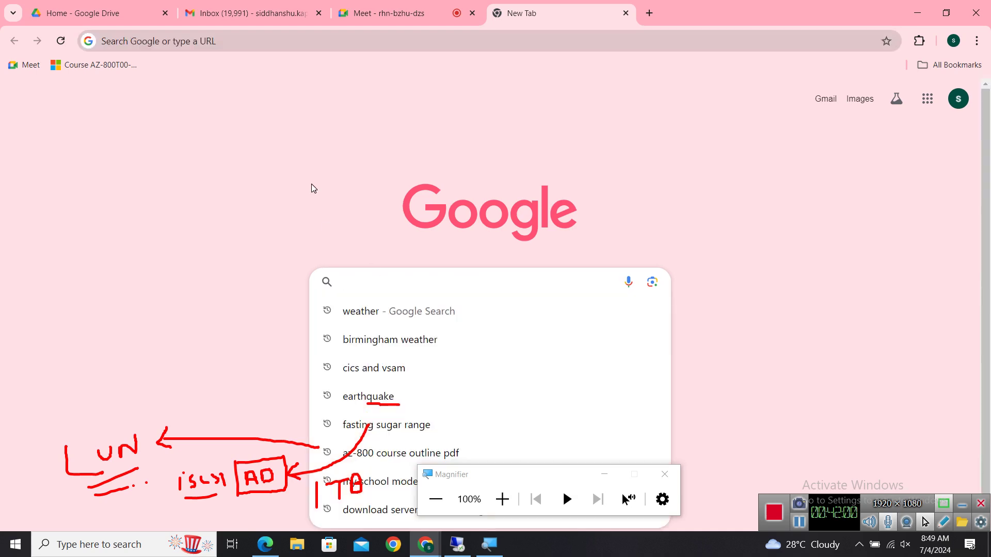
type("windows ad")
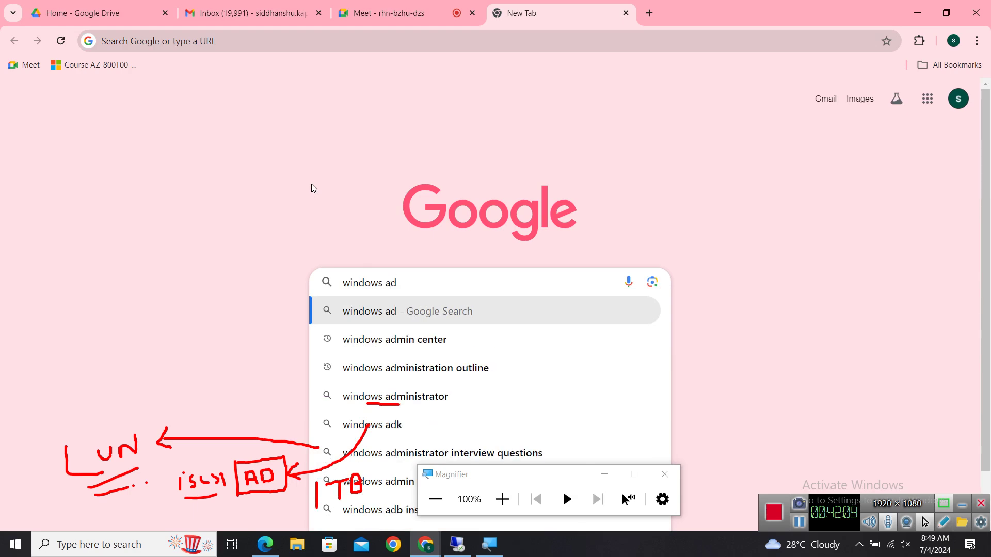
key("Down")
key("Down")
key("Up")
key("Return")
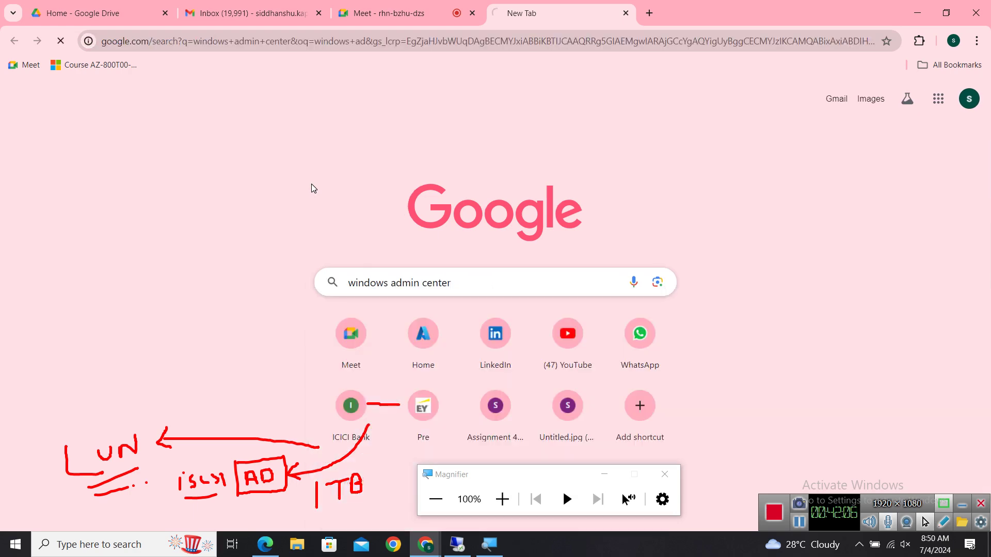
Open Microsoft's Windows Admin Center page from the search results and download the installer
left_click(197, 220)
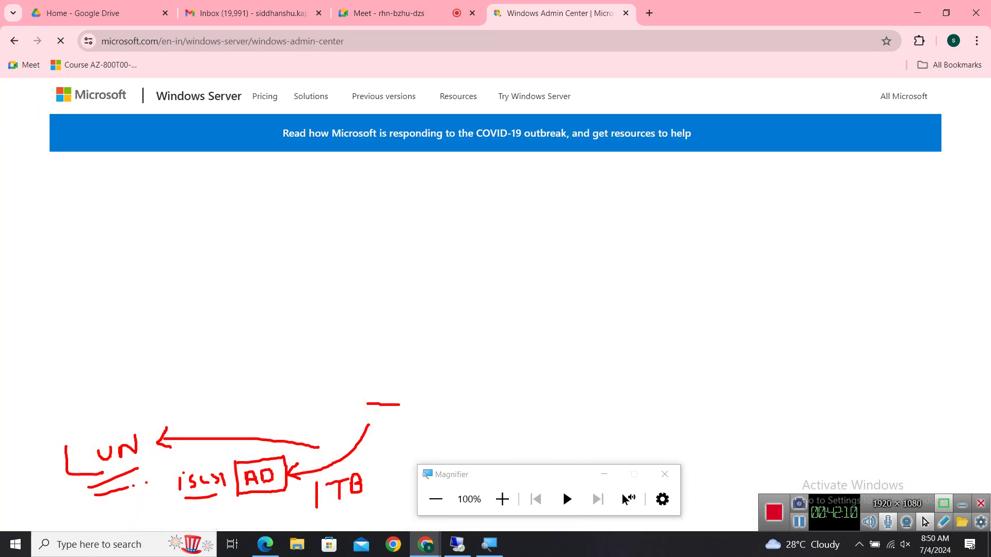
scroll(264, 278, "down", 3)
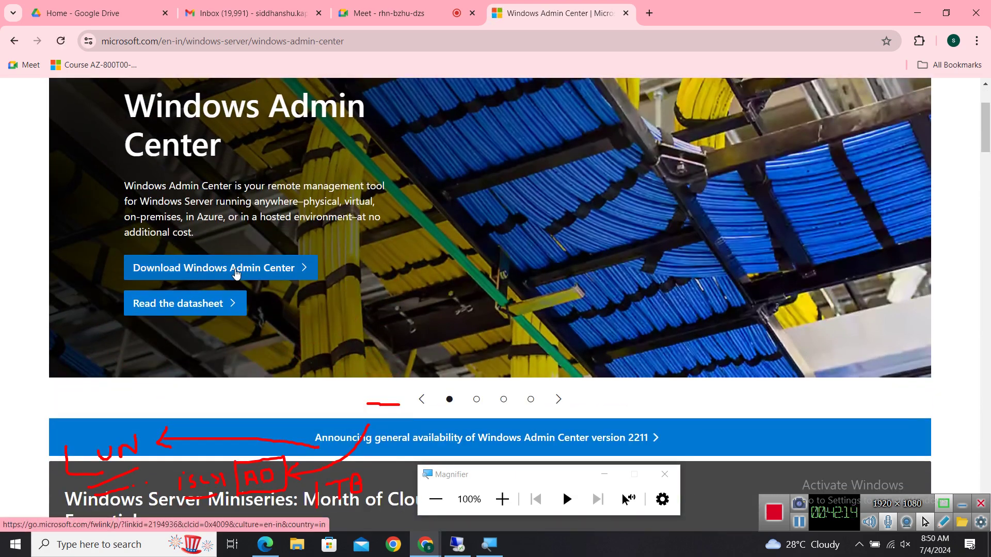
left_click(236, 269)
scroll(444, 295, "down", 5)
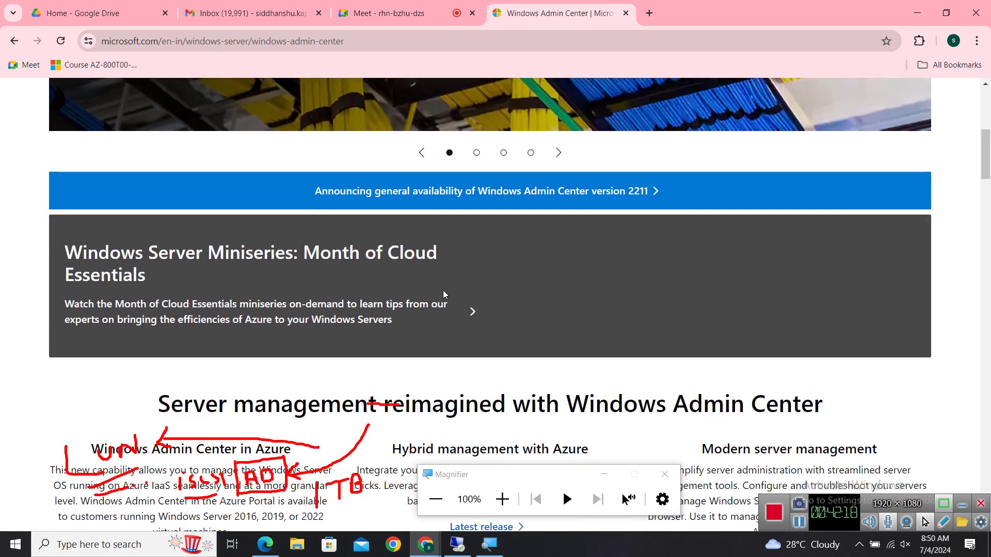
scroll(444, 296, "up", 5)
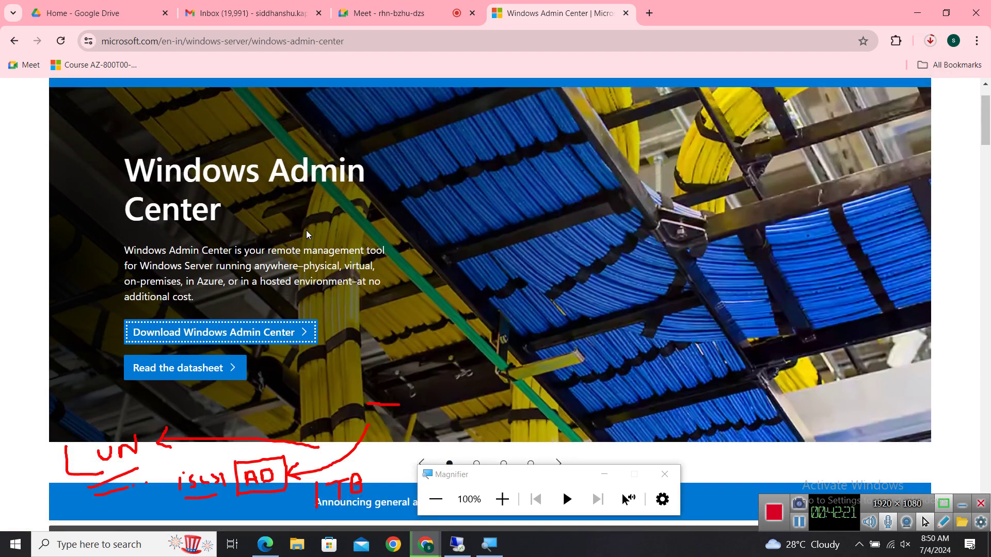
left_click(202, 336)
left_click(931, 41)
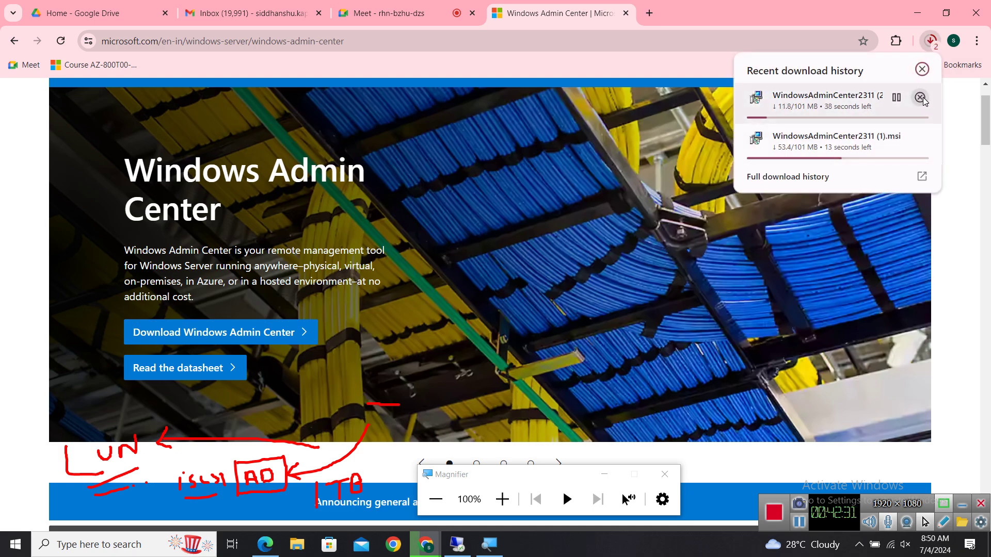
left_click(920, 97)
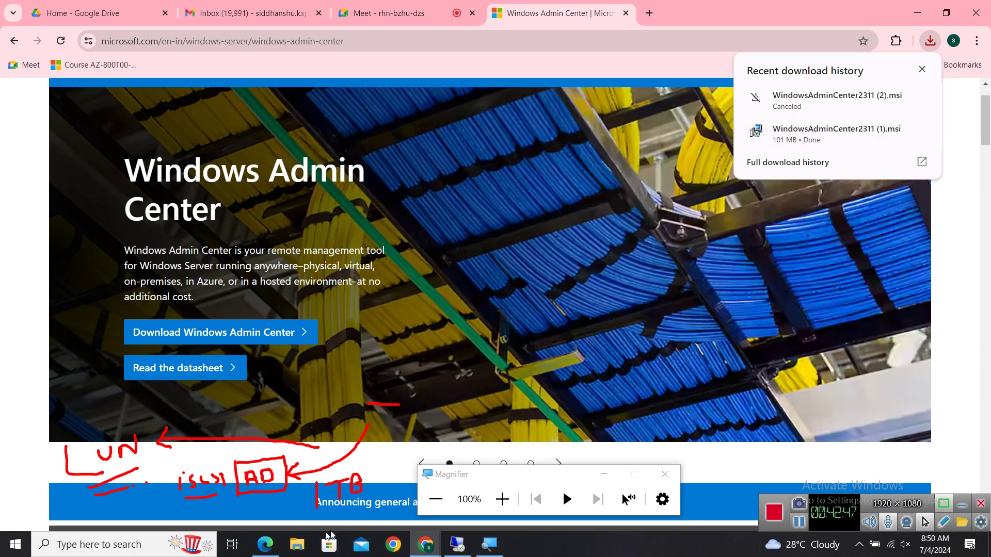
Open the Softwares folder inside Desktop-HDD-Data on New Volume (G:) in File Explorer and show its Windows Admin Center installers
left_click(298, 545)
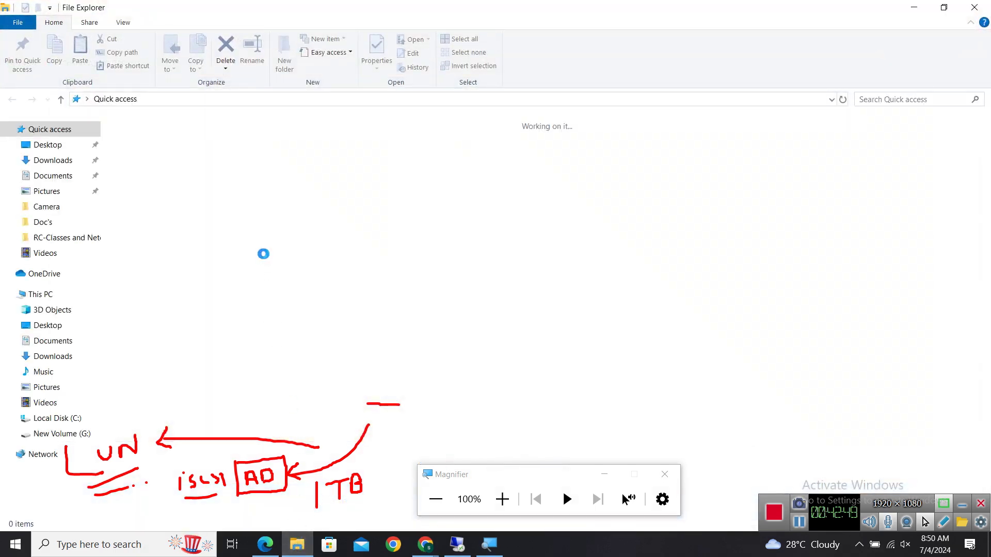
left_click(40, 294)
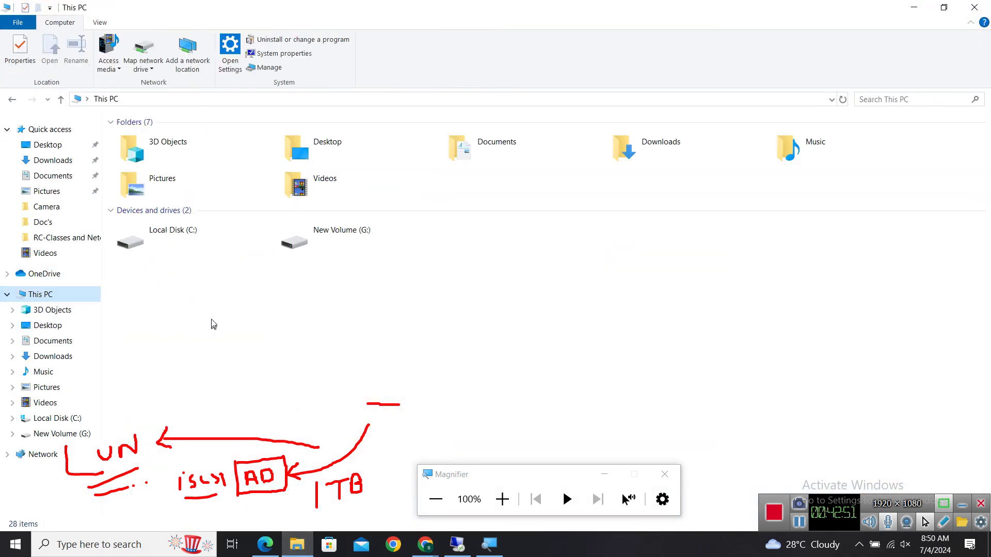
double_click(340, 237)
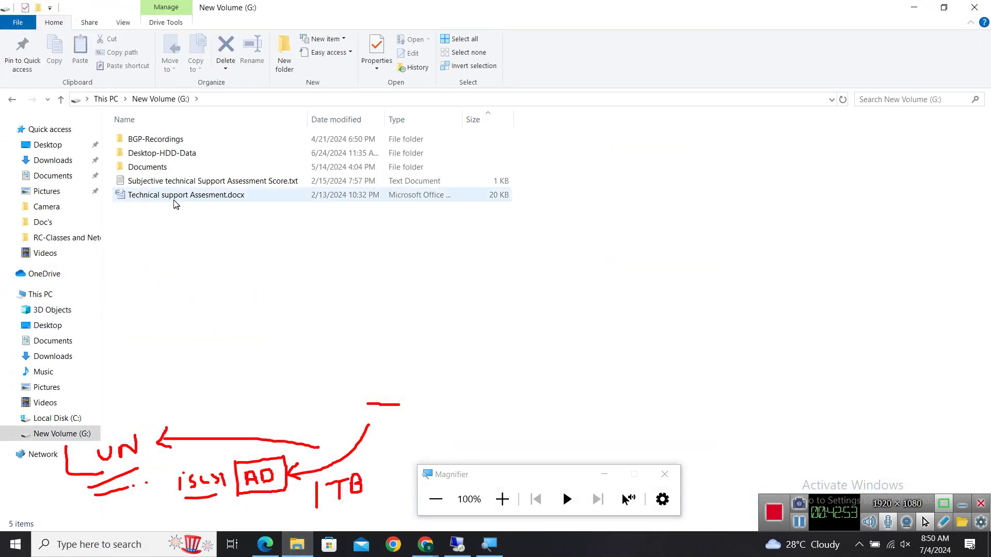
double_click(161, 153)
scroll(148, 419, "down", 4)
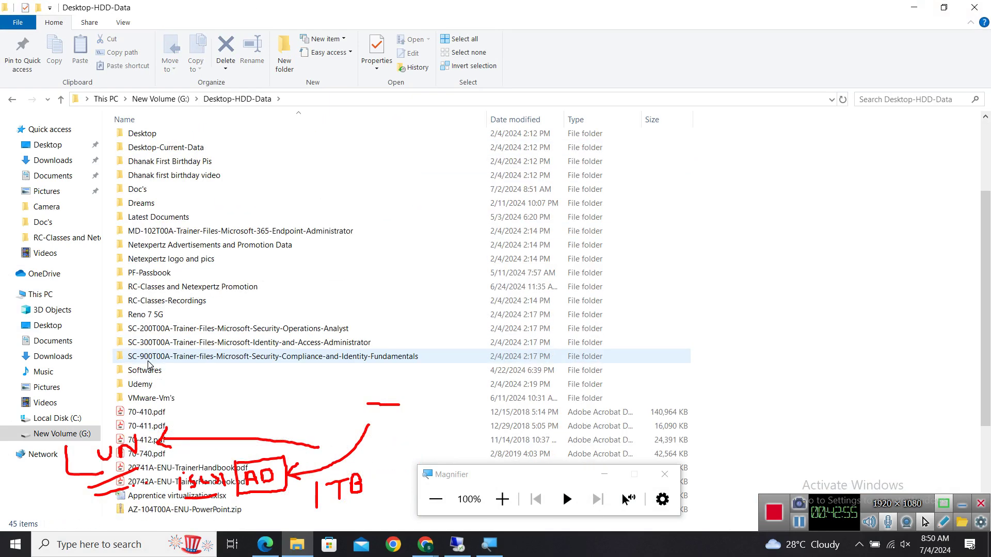
double_click(150, 328)
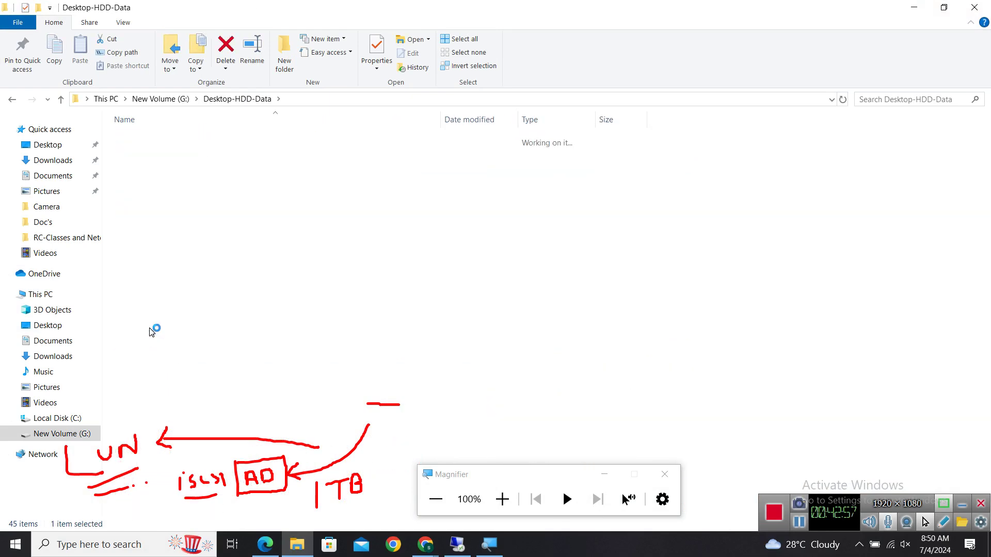
scroll(197, 290, "down", 3)
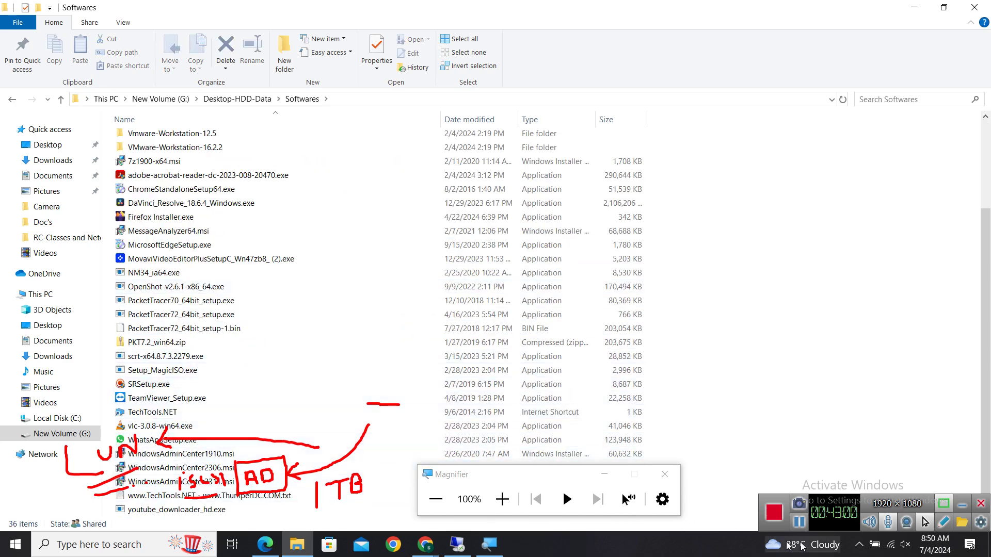
Undo all the red pen annotations drawn over the screen and leave drawing mode
left_click(943, 523)
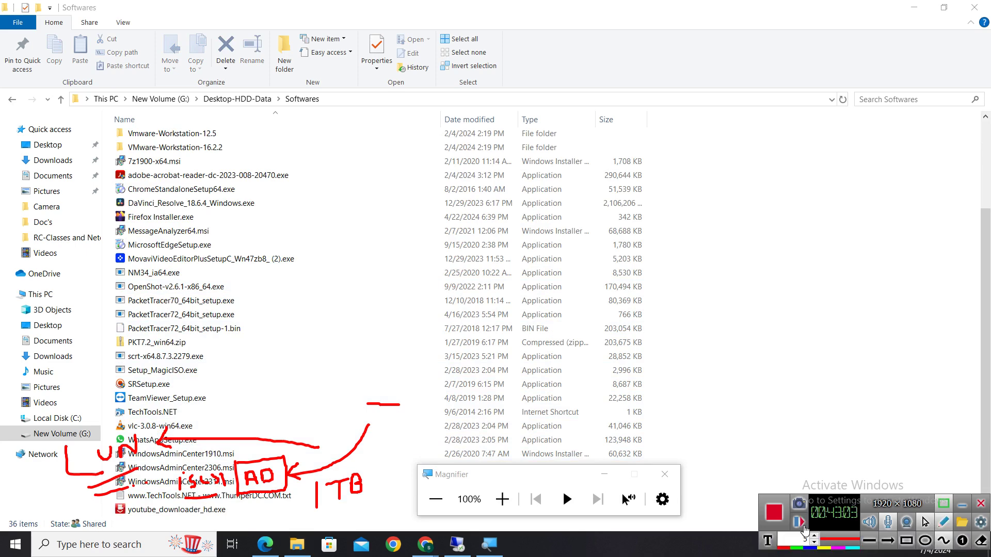
key("ctrl+z")
key("ctrl+z")
key("ctrl+z")
key("ctrl+z")
key("ctrl+z")
key("ctrl+z")
key("ctrl+z")
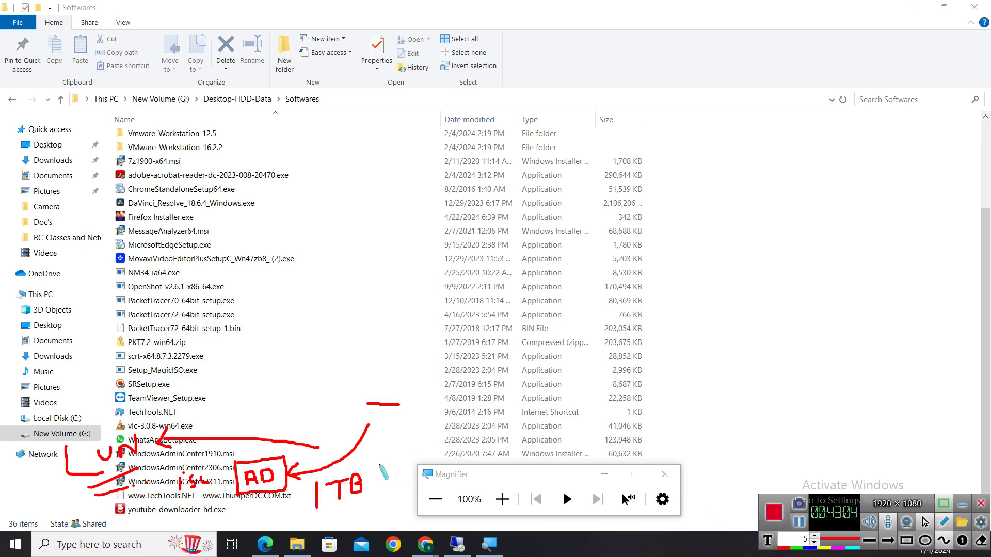
key("ctrl+z")
key("ctrl+z")
key("ctrl+z")
key("ctrl+z")
key("ctrl+z")
key("ctrl+z")
key("ctrl+z")
key("ctrl+z")
key("ctrl+z")
key("ctrl+z")
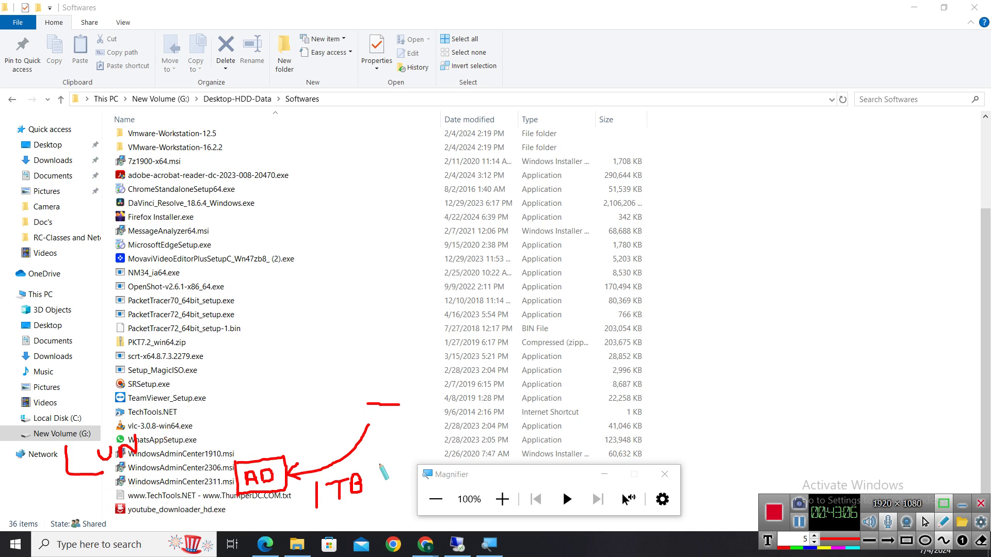
key("ctrl+z")
key("ctrl+z")
key("ctrl+z")
key("ctrl+z")
key("ctrl+z")
key("ctrl+z")
key("ctrl+z")
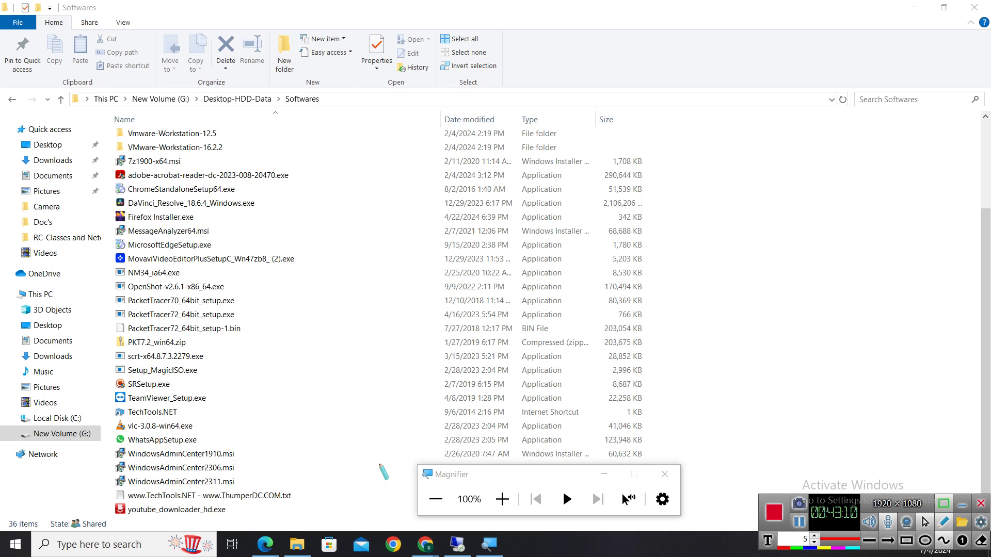
left_click(942, 523)
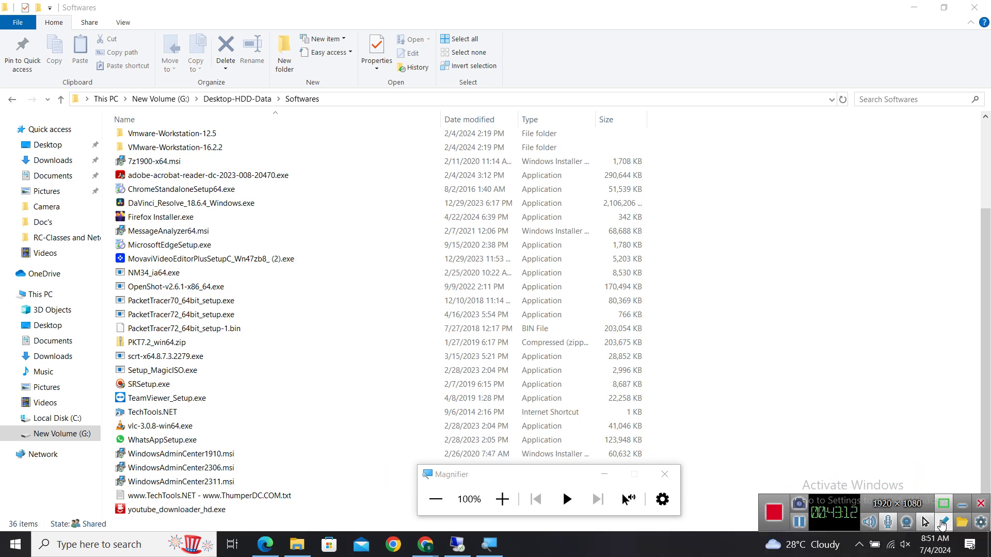
Select WindowsAdminCenter2311.msi among the Windows Admin Center installers and magnify the screen to 200%
left_click(195, 455)
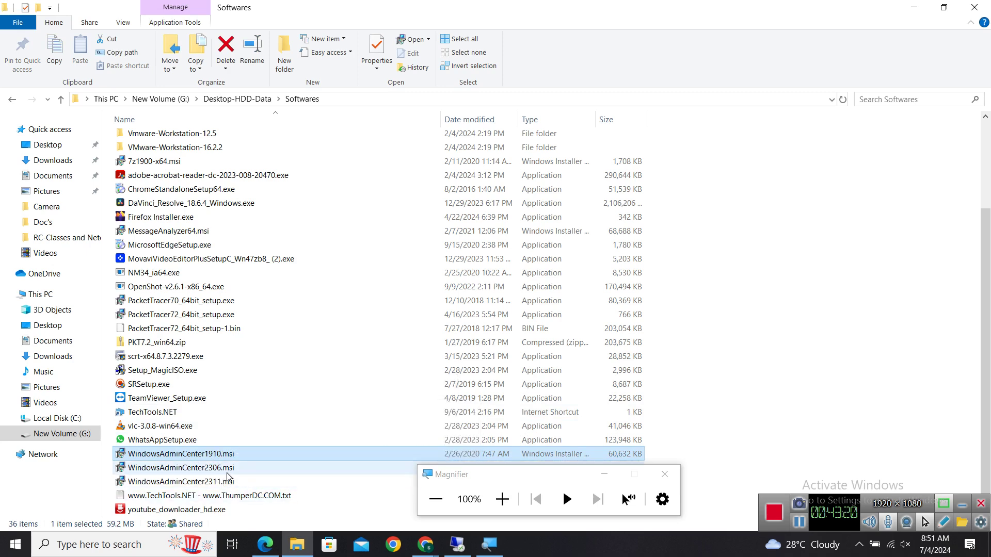
left_click(182, 483)
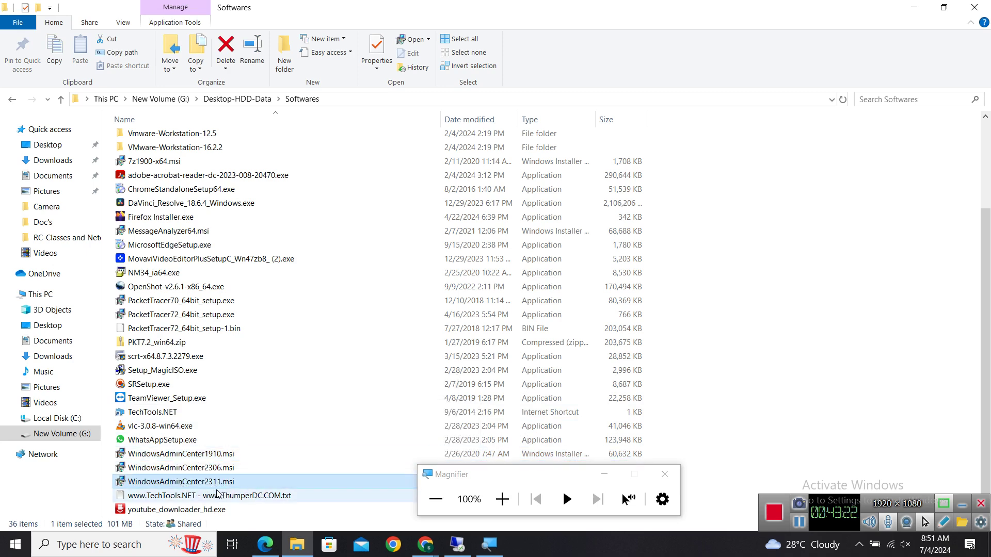
left_click(502, 499)
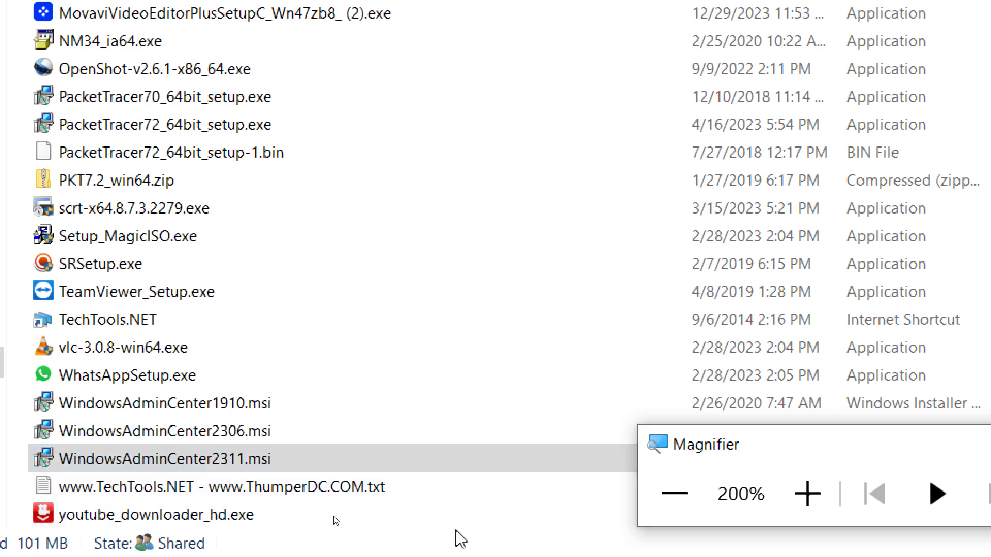
Reset the screen magnification to 100% and close Magnifier
left_click(673, 495)
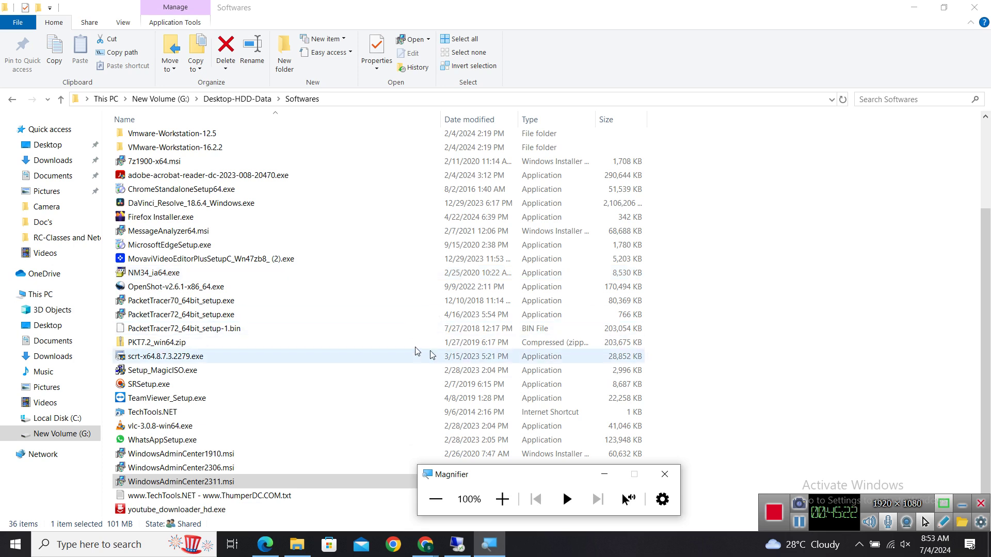
left_click(665, 474)
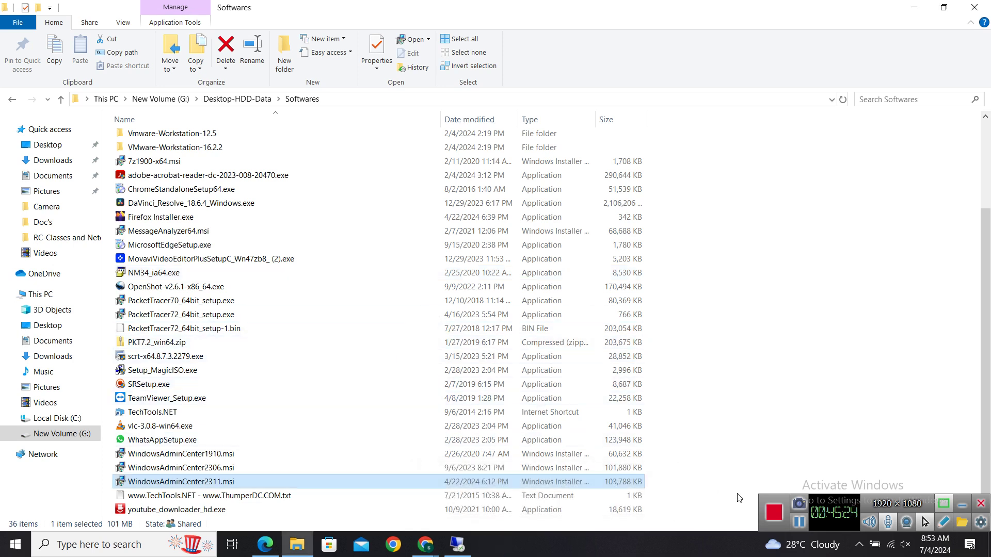